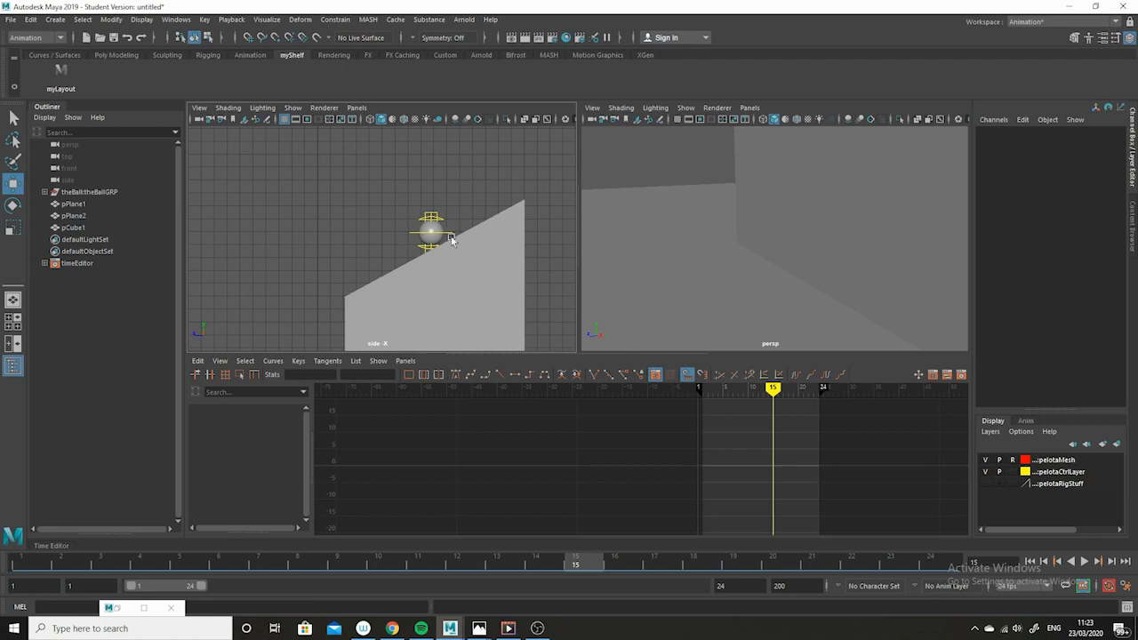
# Create an editable motion trail for the ball's master control and turn on motion trail display in the side view
pyautogui.click(452, 235)
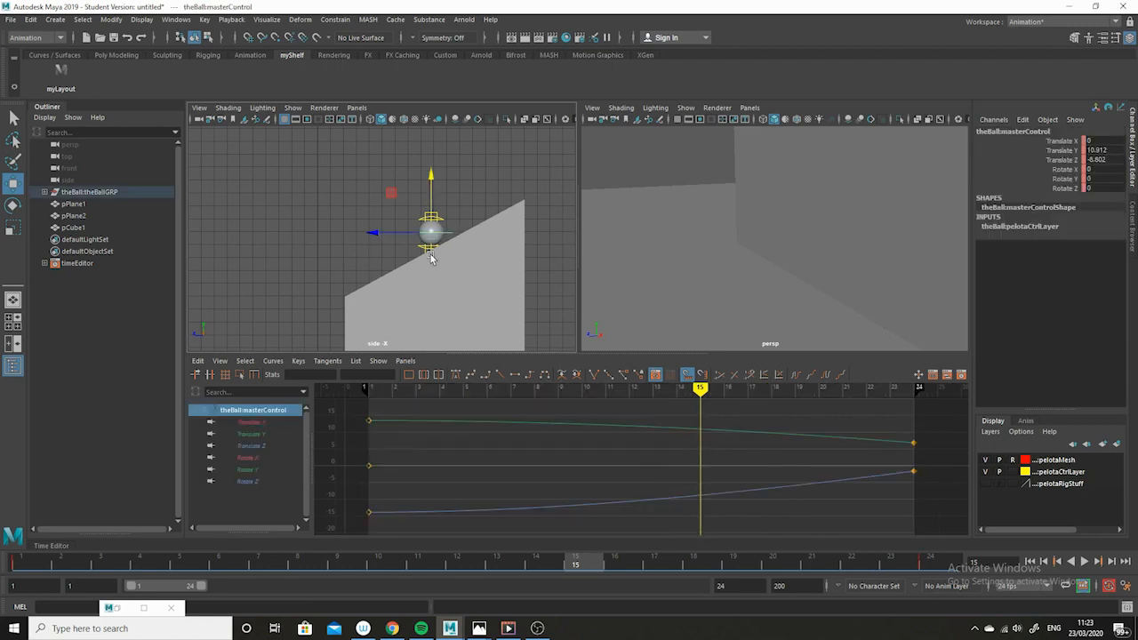
pyautogui.click(267, 20)
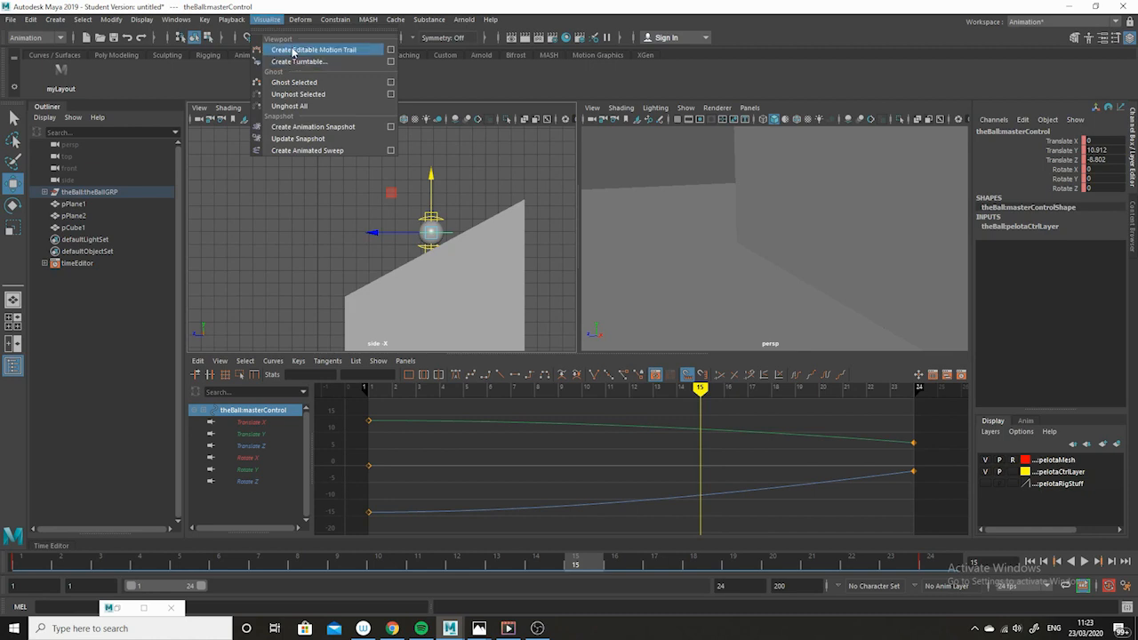
pyautogui.click(294, 51)
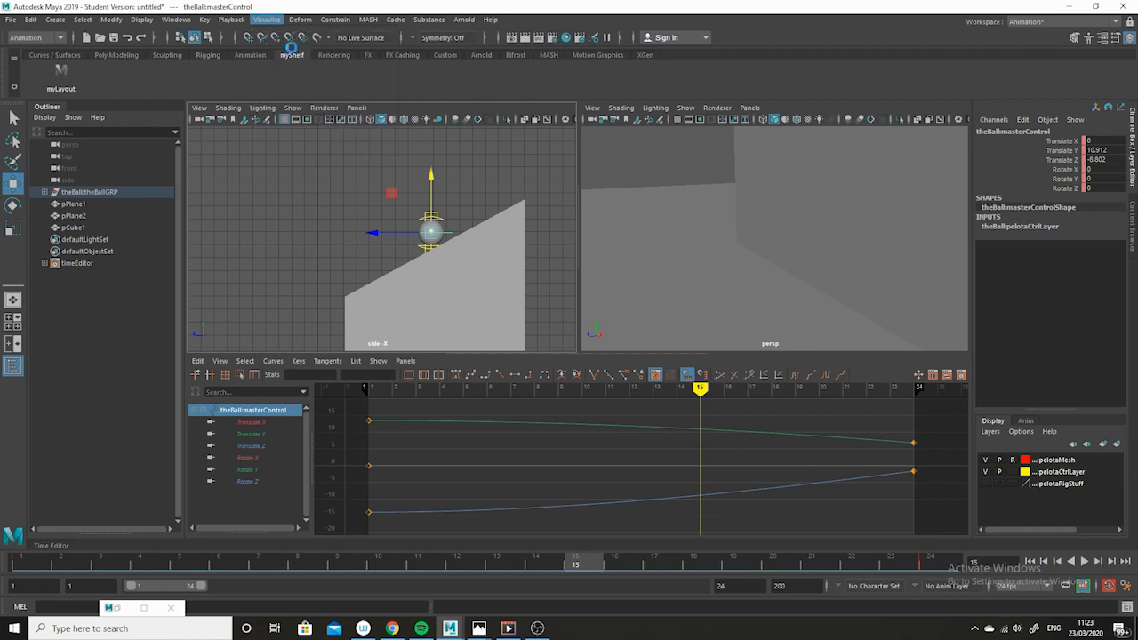
pyautogui.click(294, 107)
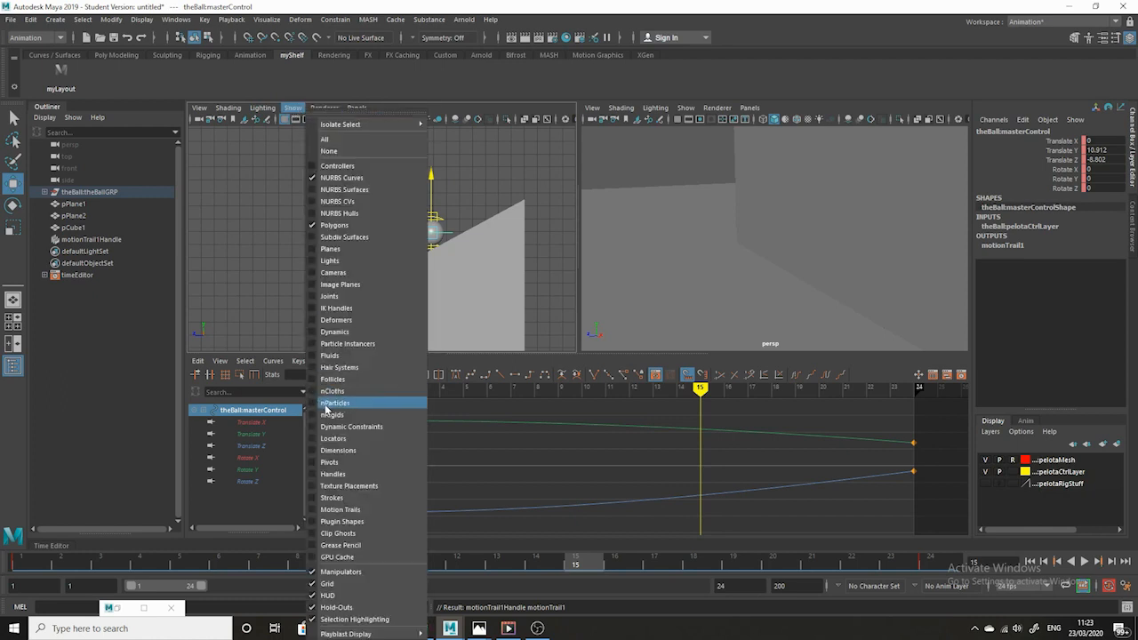
pyautogui.click(346, 510)
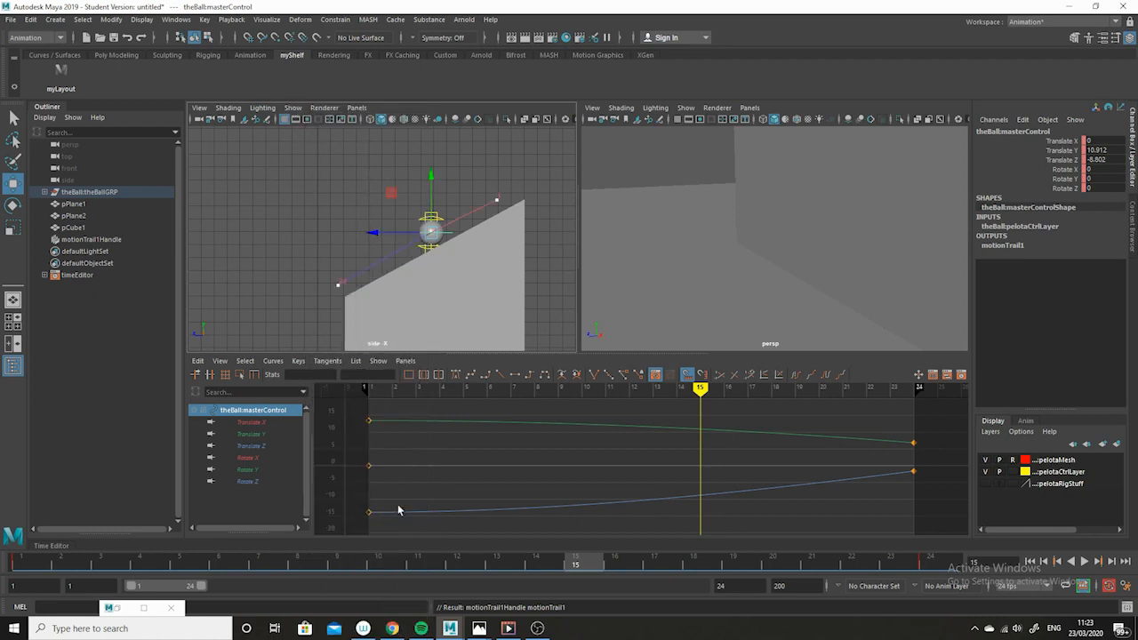
# Lower the ball onto the slope by keying Translate Y at about 10.406 on frame 16 and about 8.667 on frame 20
pyautogui.moveTo(578, 559); pyautogui.dragTo(533, 555)
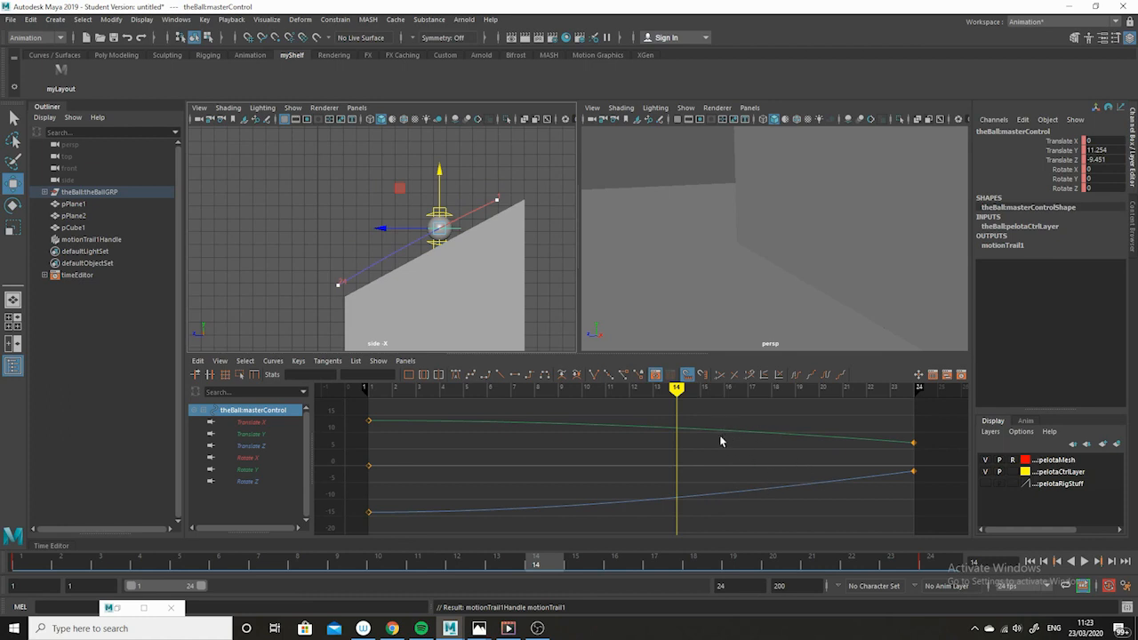
pyautogui.moveTo(872, 420); pyautogui.dragTo(930, 506)
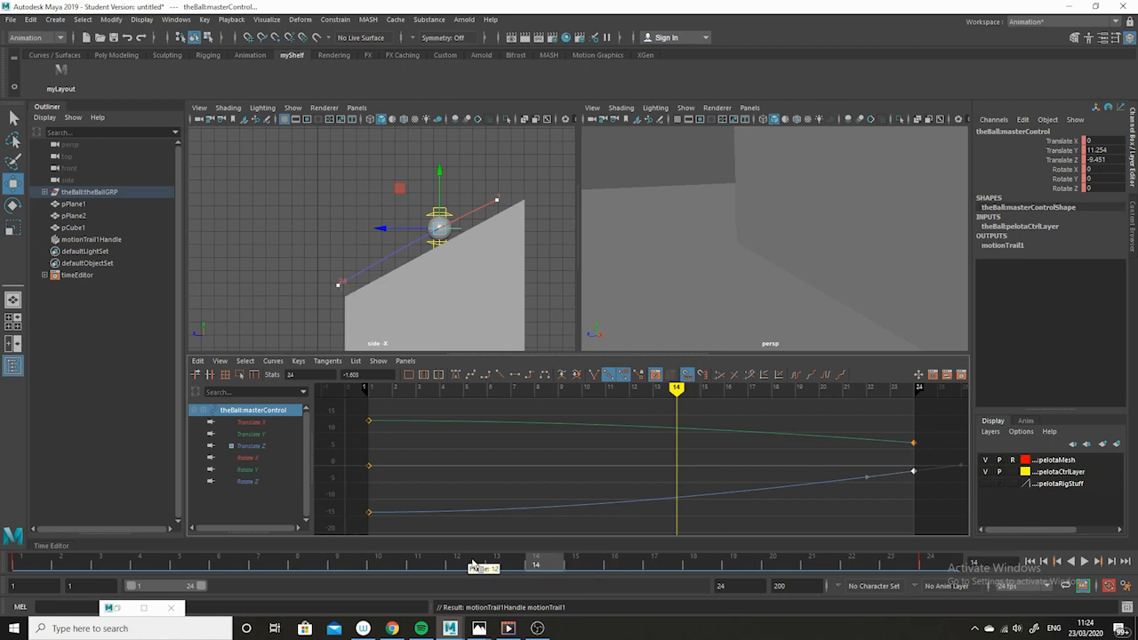
pyautogui.moveTo(541, 564); pyautogui.dragTo(637, 568)
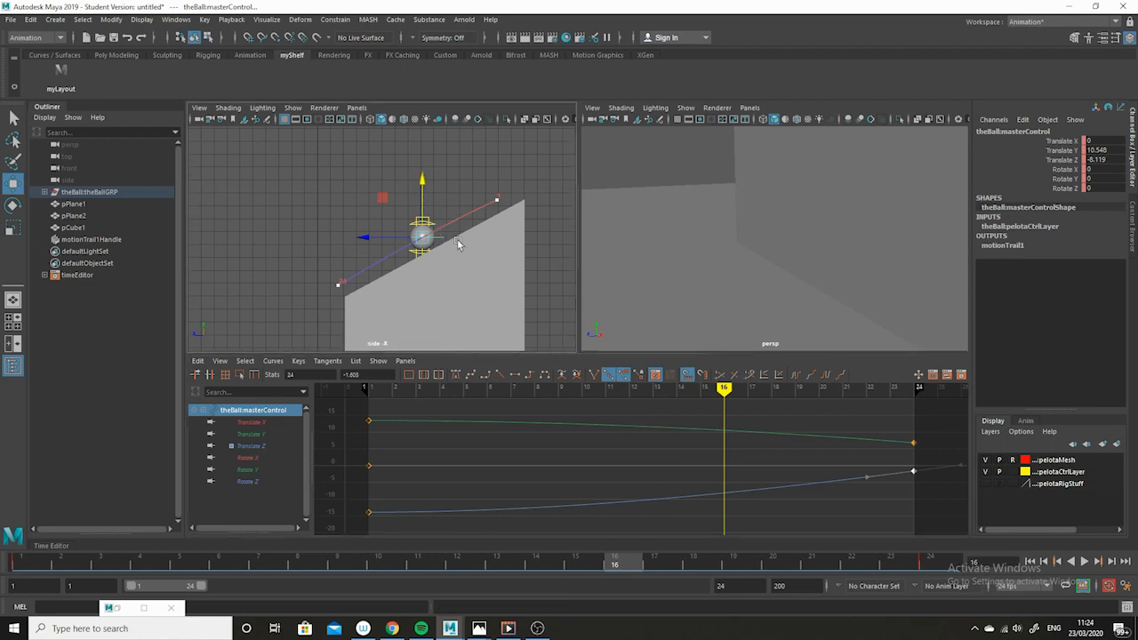
pyautogui.scroll(5, 457, 240)
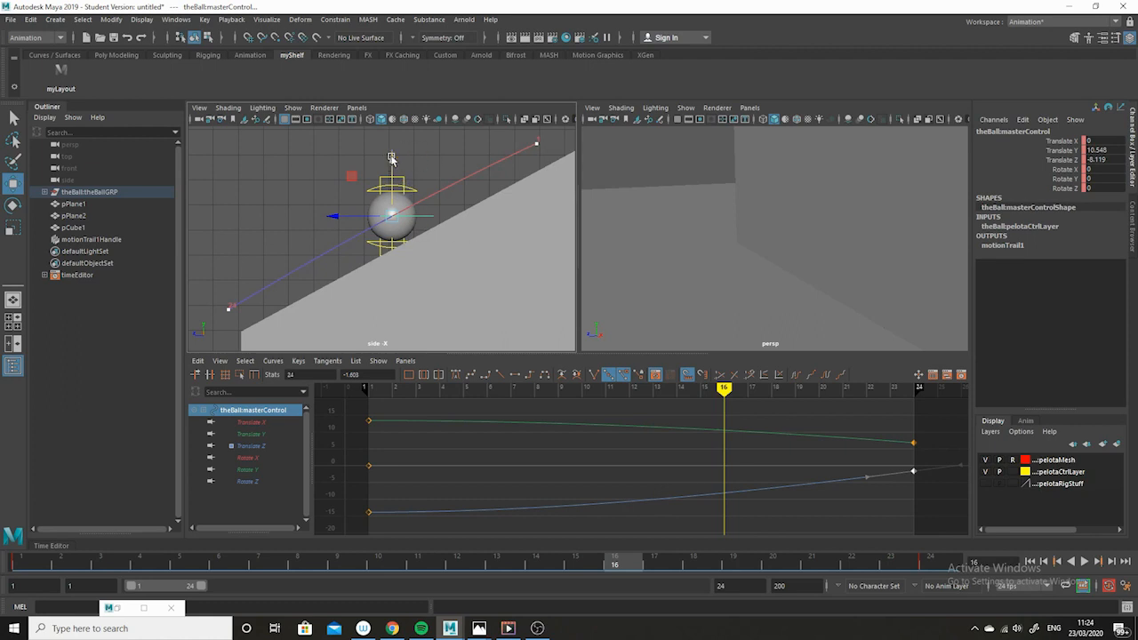
pyautogui.moveTo(392, 157); pyautogui.dragTo(394, 162)
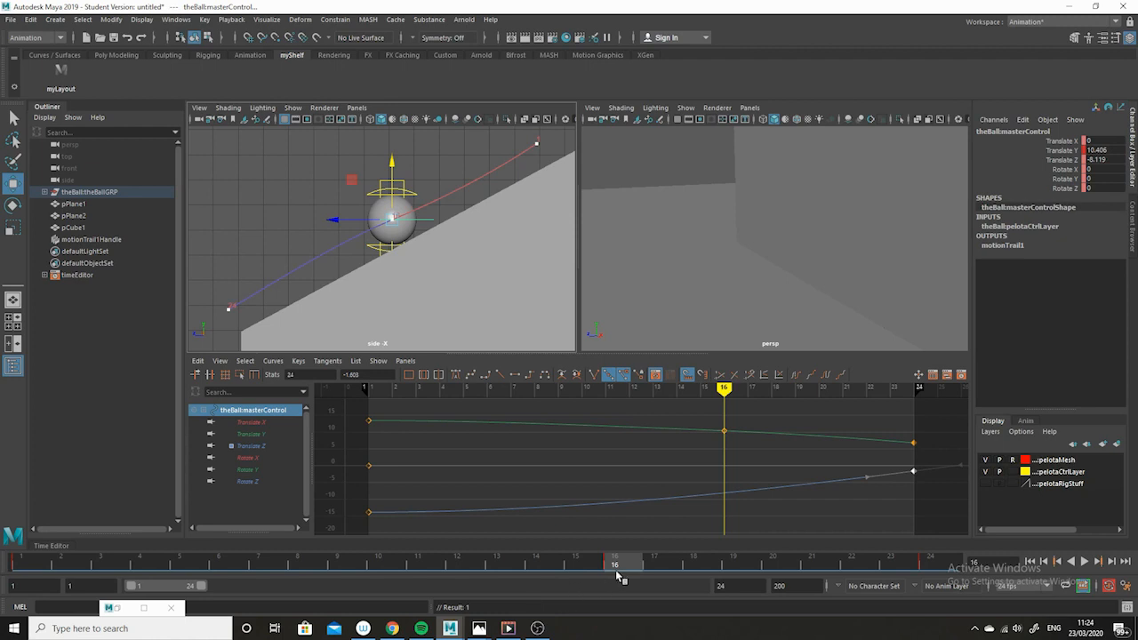
pyautogui.moveTo(617, 574); pyautogui.dragTo(775, 567)
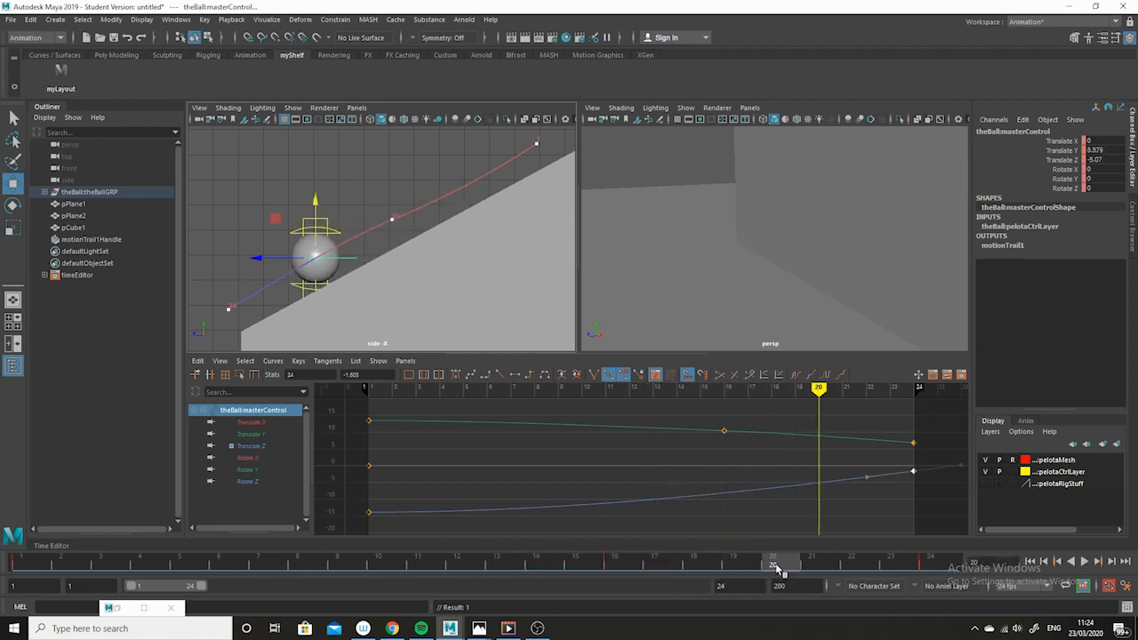
pyautogui.moveTo(316, 202); pyautogui.dragTo(313, 206)
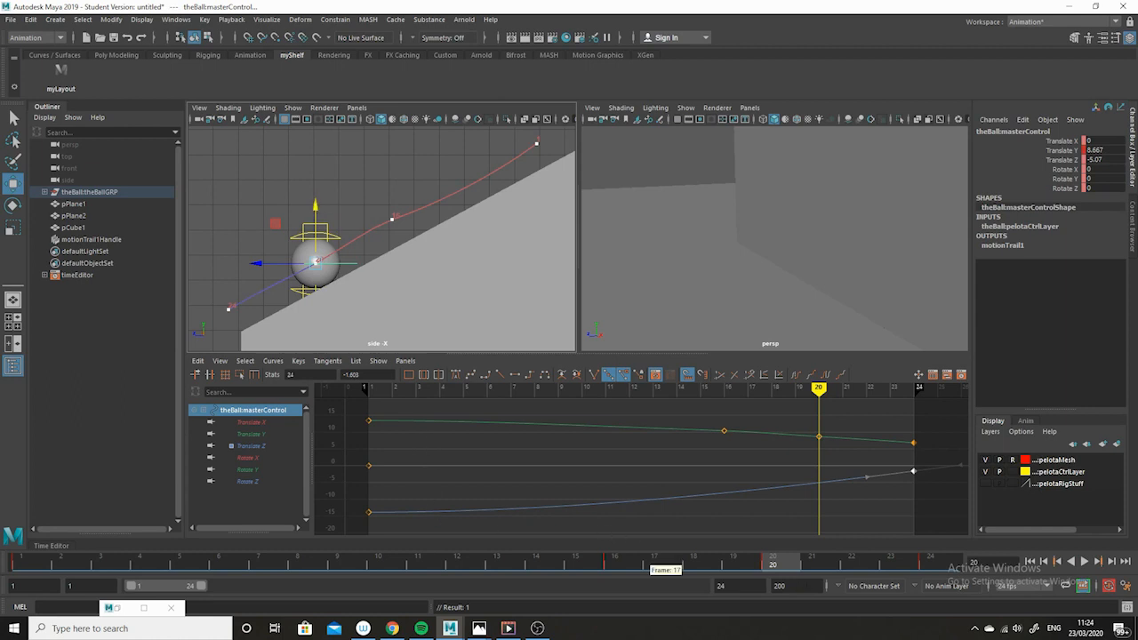
# Raise the ball out of the slope by keying Translate Y at about 11.942 on frame 11 and about 12.88 on frame 7
pyautogui.moveTo(772, 566); pyautogui.dragTo(442, 566)
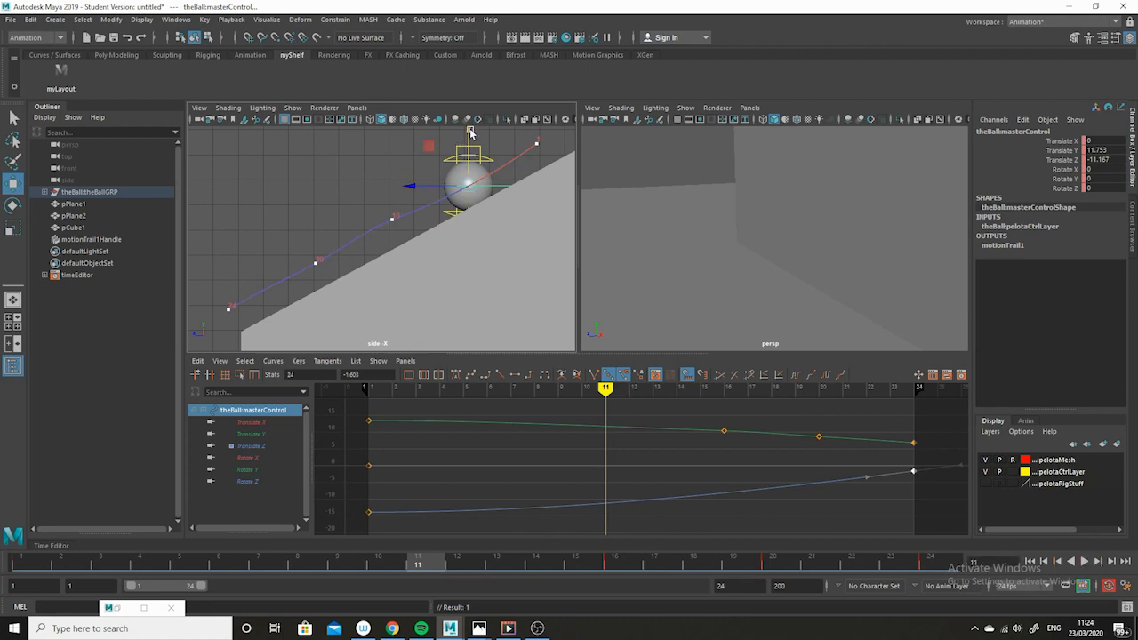
pyautogui.moveTo(470, 132); pyautogui.dragTo(471, 130)
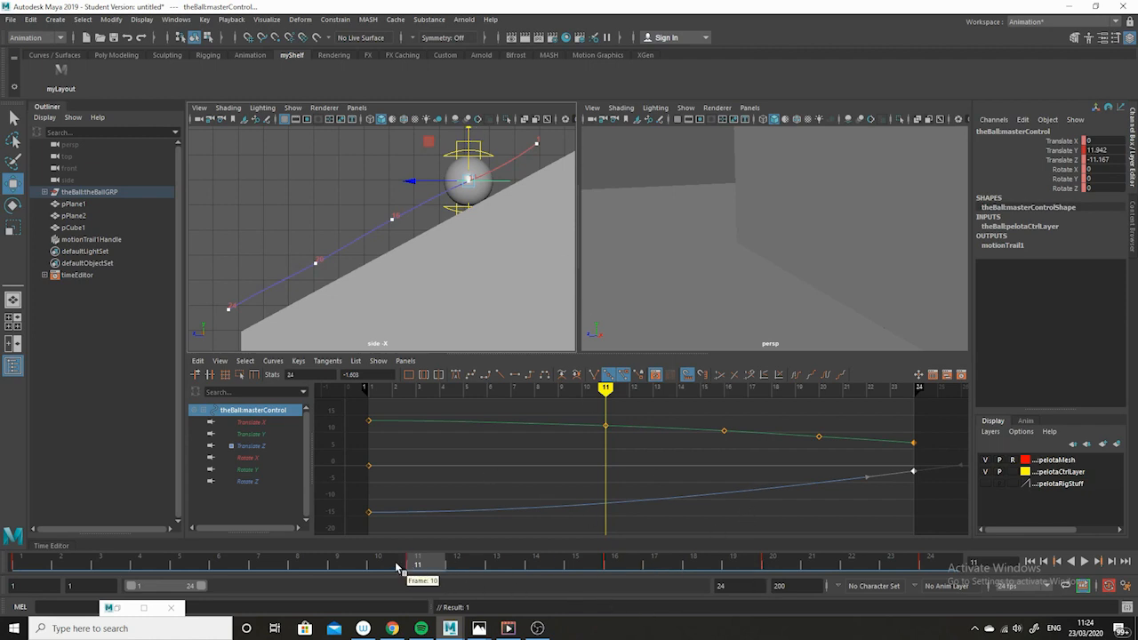
pyautogui.moveTo(417, 569); pyautogui.dragTo(258, 556)
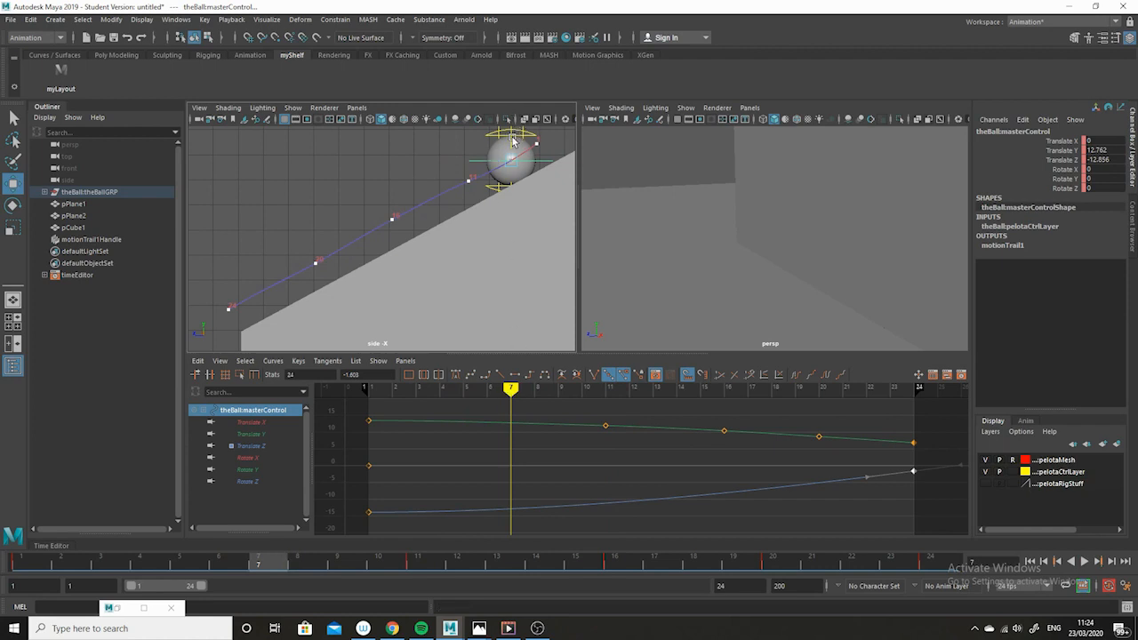
pyautogui.moveTo(514, 140); pyautogui.dragTo(512, 138)
pyautogui.press('s')
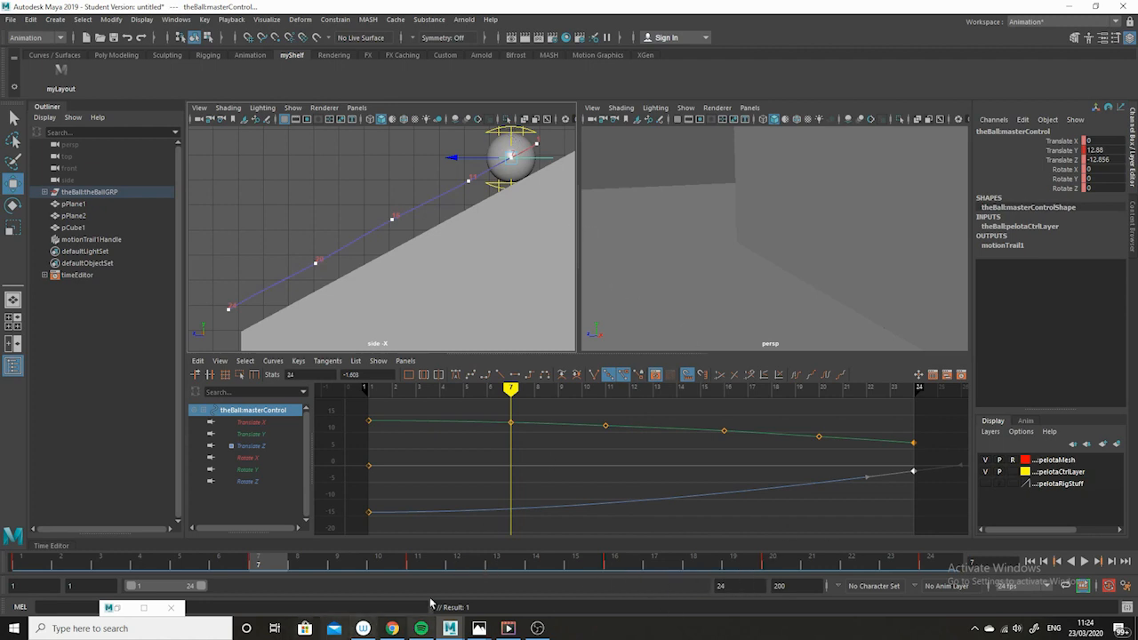
# Key the ball's Translate Y at about 7.774 on frame 22, and check the path by scrubbing back to frame 5
pyautogui.moveTo(265, 571); pyautogui.dragTo(871, 567)
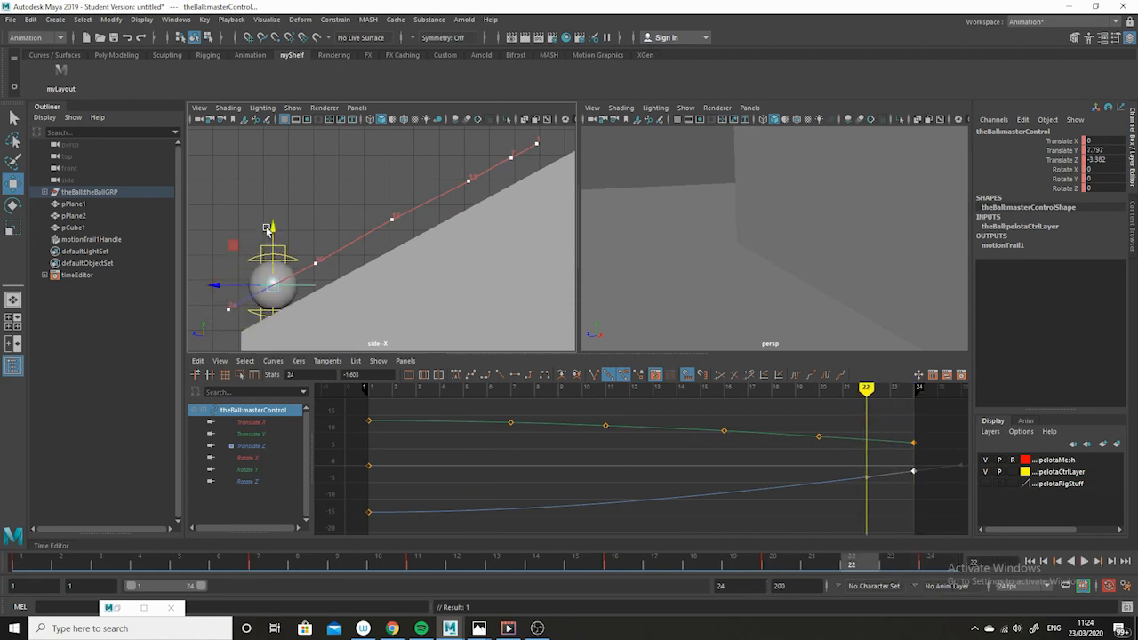
pyautogui.moveTo(276, 229); pyautogui.dragTo(275, 229)
pyautogui.press('s')
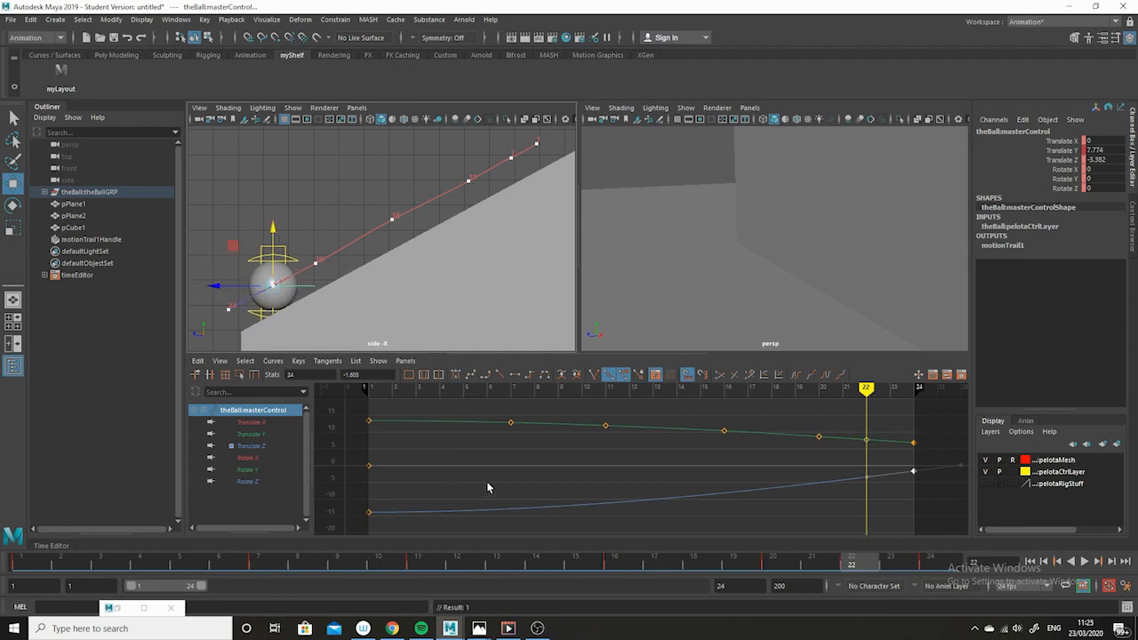
pyautogui.moveTo(419, 190); pyautogui.dragTo(376, 234)
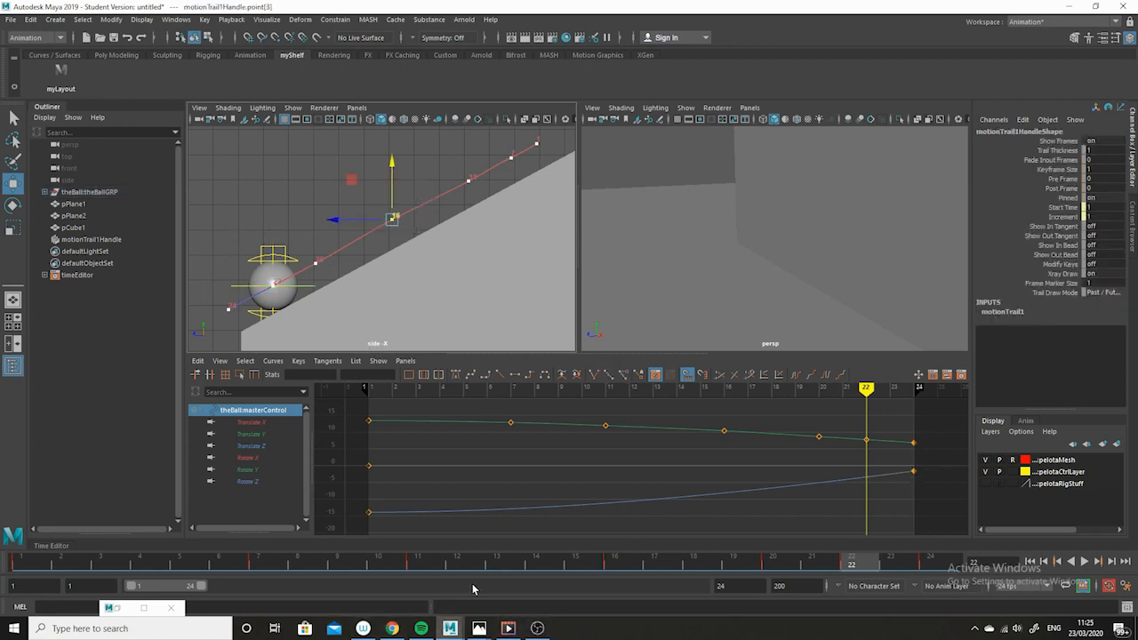
pyautogui.moveTo(481, 561); pyautogui.dragTo(194, 566)
# Frame the ramp in the perspective view and hide NURBS curves and motion trails there
pyautogui.scroll(-6, 863, 274)
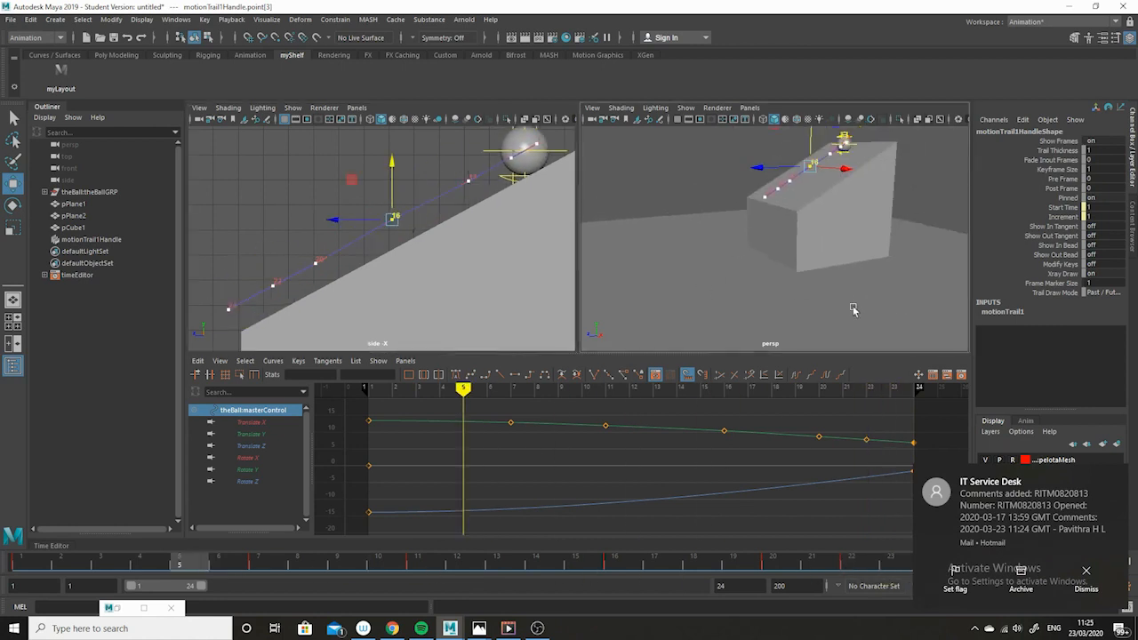
pyautogui.keyDown('alt'); pyautogui.moveTo(854, 308); pyautogui.dragTo(826, 305, button='middle'); pyautogui.keyUp('alt')
pyautogui.keyDown('alt'); pyautogui.moveTo(772, 228); pyautogui.dragTo(804, 220); pyautogui.keyUp('alt')
pyautogui.keyDown('alt'); pyautogui.moveTo(808, 223); pyautogui.dragTo(782, 262, button='middle'); pyautogui.keyUp('alt')
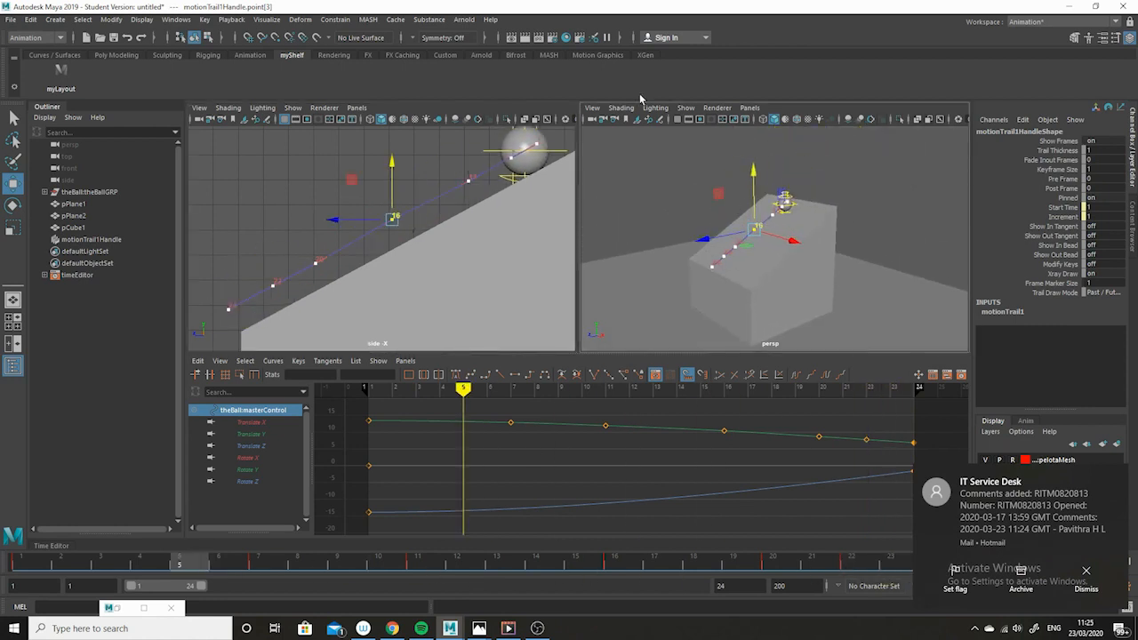
pyautogui.click(685, 111)
pyautogui.click(748, 184)
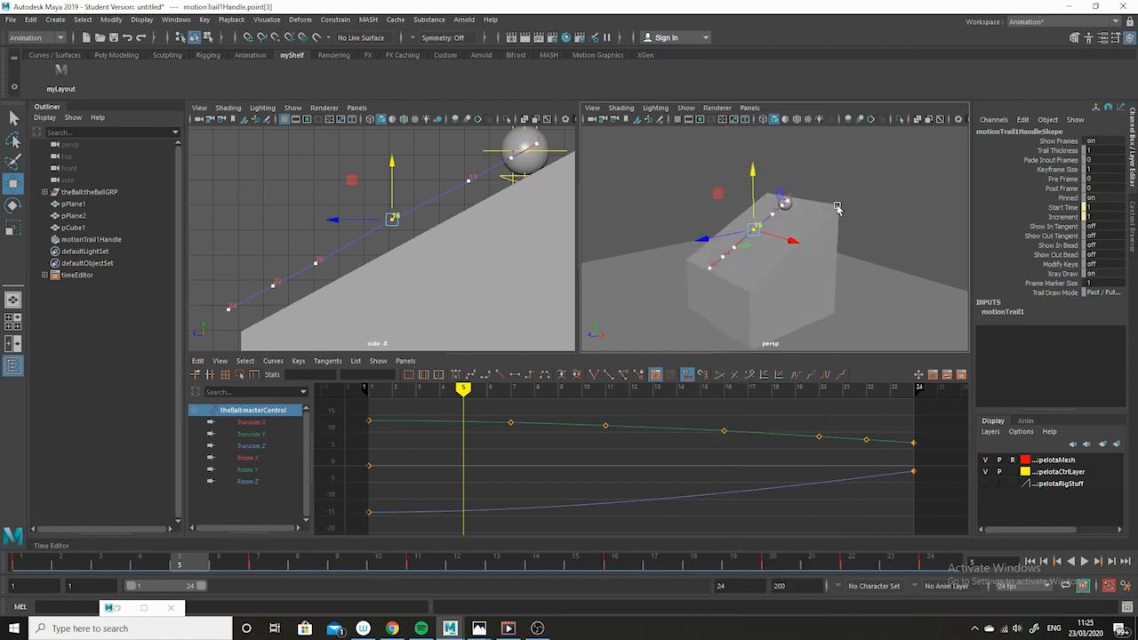
pyautogui.scroll(3, 845, 236)
pyautogui.click(686, 107)
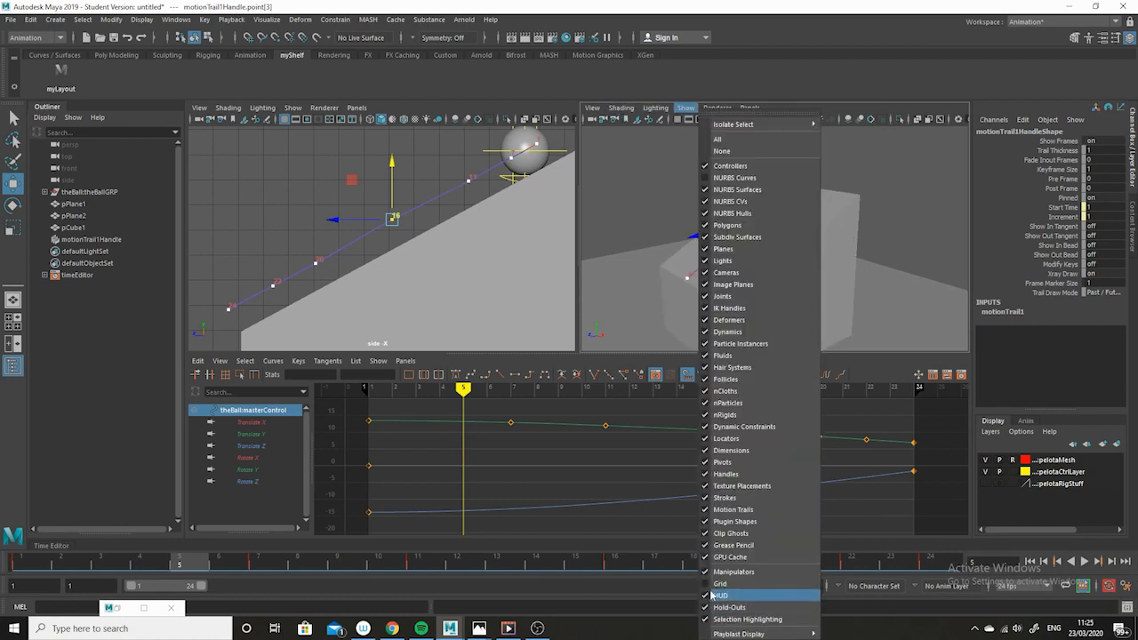
pyautogui.click(736, 512)
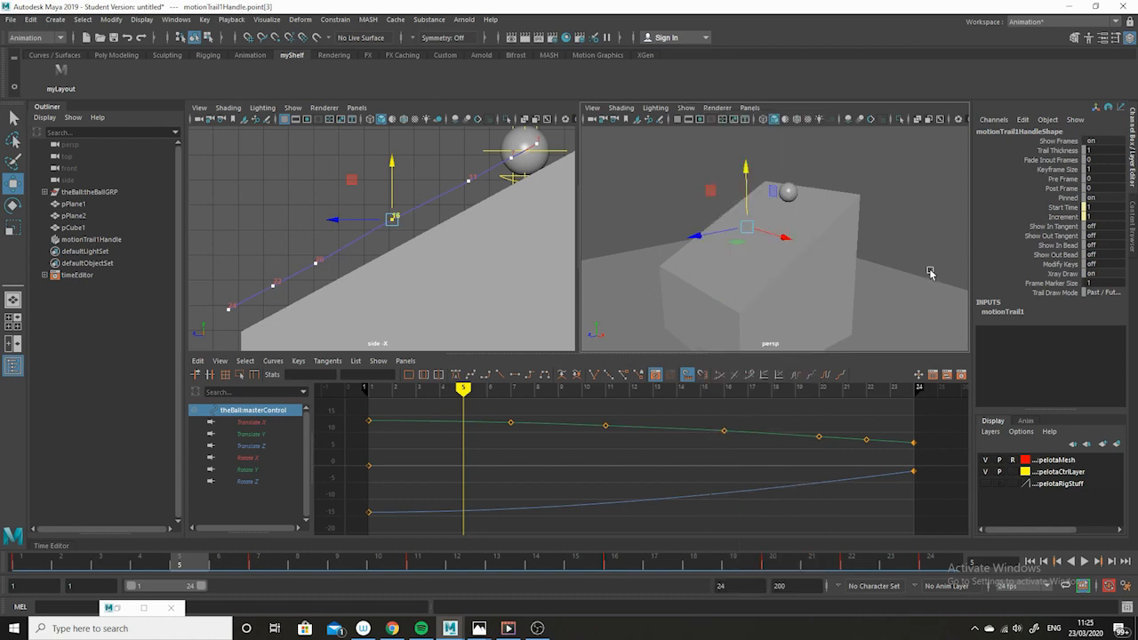
# Play the animation from frame 1 and examine the ball's movement down the ramp in the perspective view
pyautogui.keyDown('alt'); pyautogui.moveTo(931, 274); pyautogui.dragTo(886, 286, button='right'); pyautogui.keyUp('alt')
pyautogui.keyDown('alt'); pyautogui.moveTo(887, 286); pyautogui.dragTo(916, 268, button='middle'); pyautogui.keyUp('alt')
pyautogui.click(1071, 561)
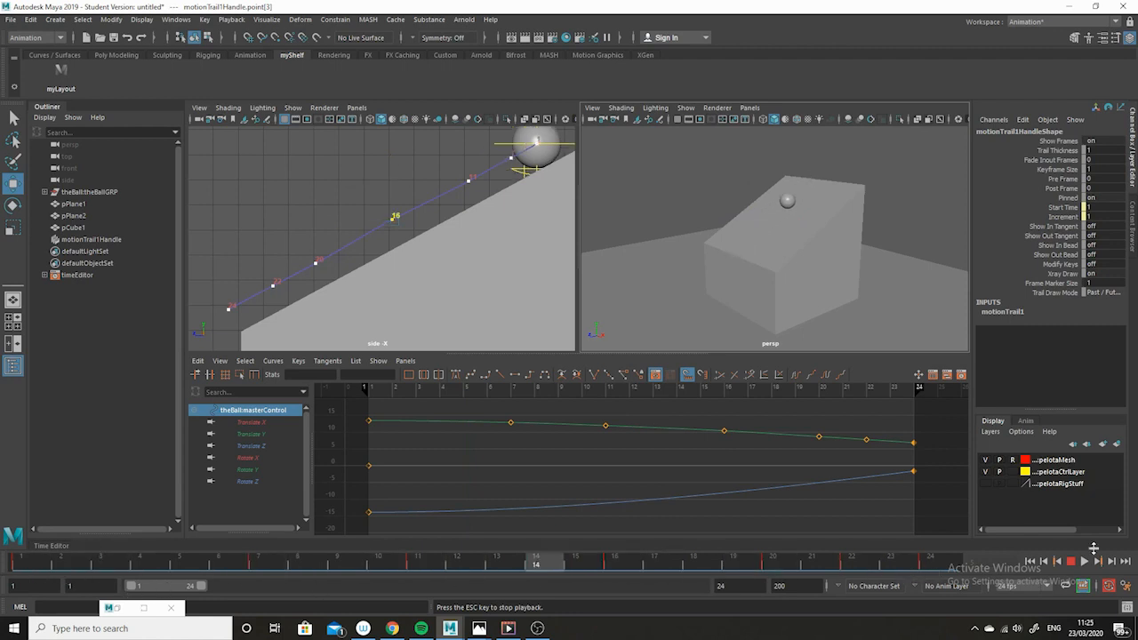
pyautogui.press('Escape')
pyautogui.click(45, 566)
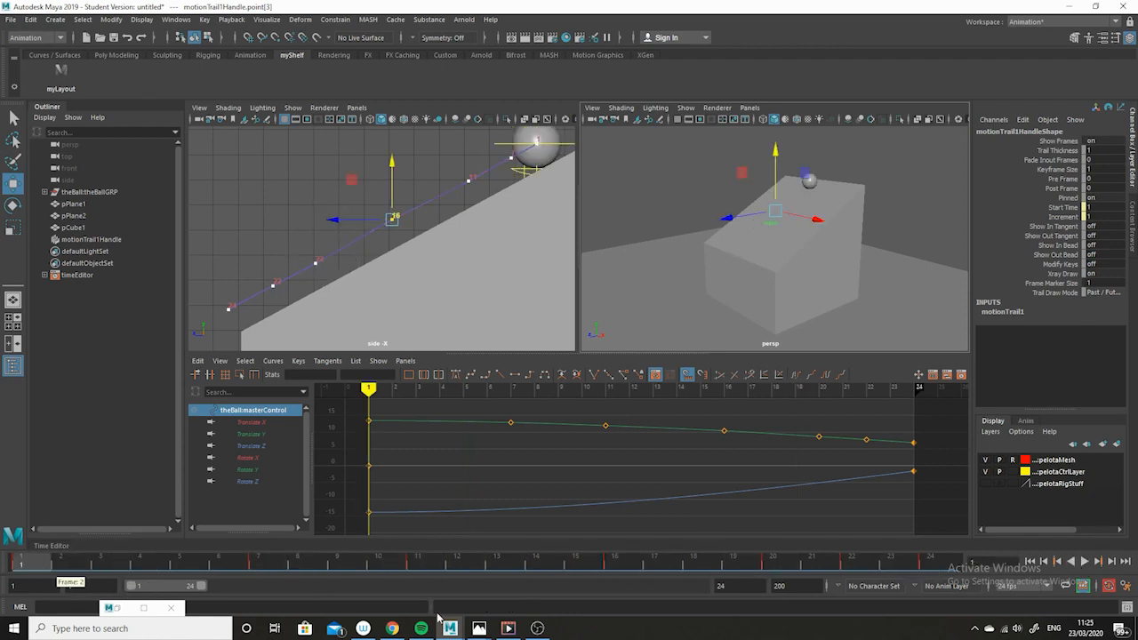
pyautogui.click(1085, 561)
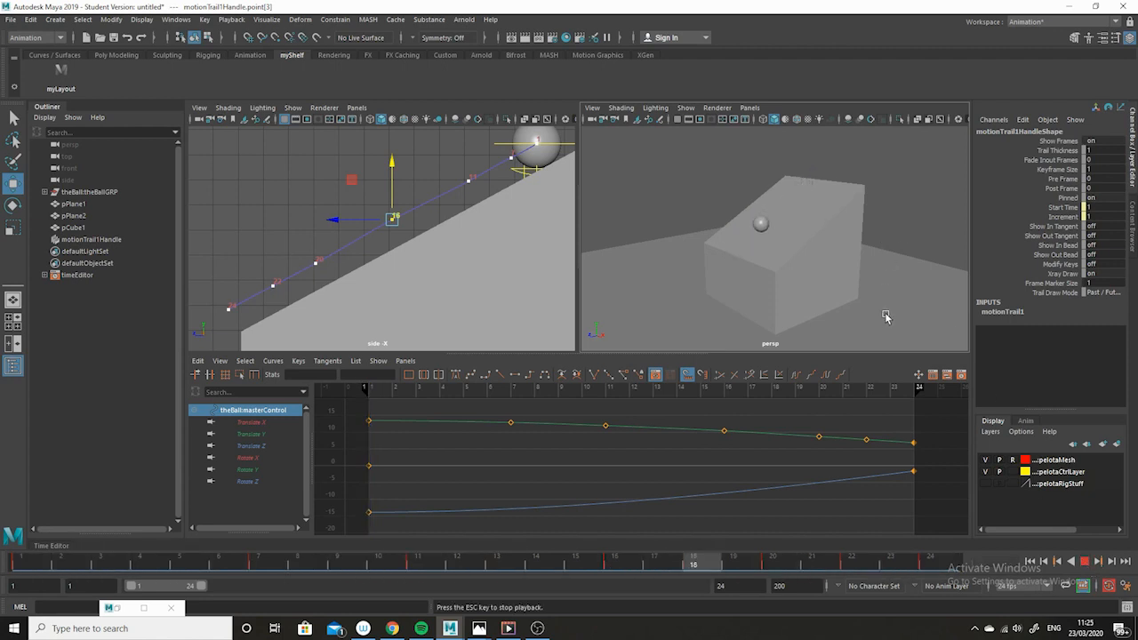
pyautogui.keyDown('alt'); pyautogui.moveTo(884, 317); pyautogui.dragTo(890, 300); pyautogui.keyUp('alt')
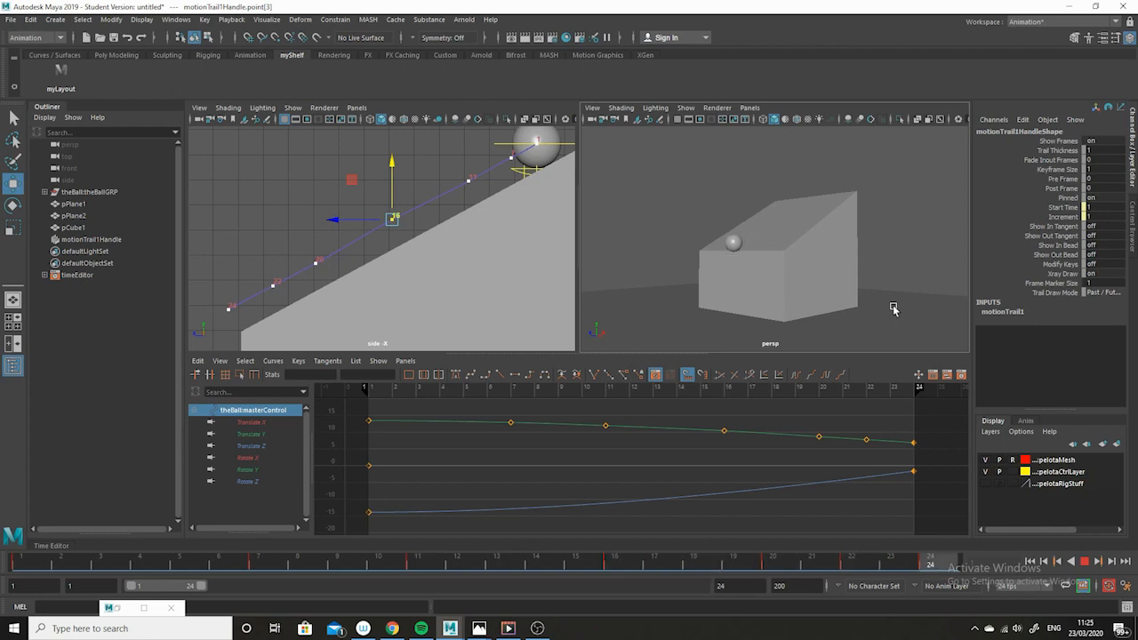
pyautogui.click(1082, 563)
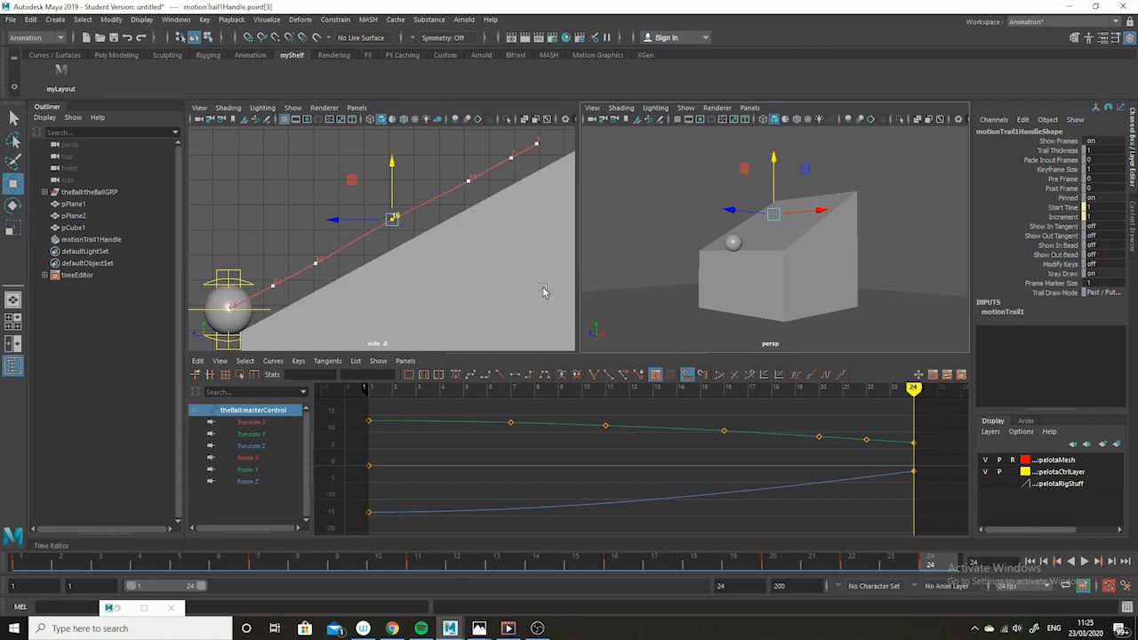
pyautogui.scroll(-5, 544, 292)
pyautogui.click(292, 107)
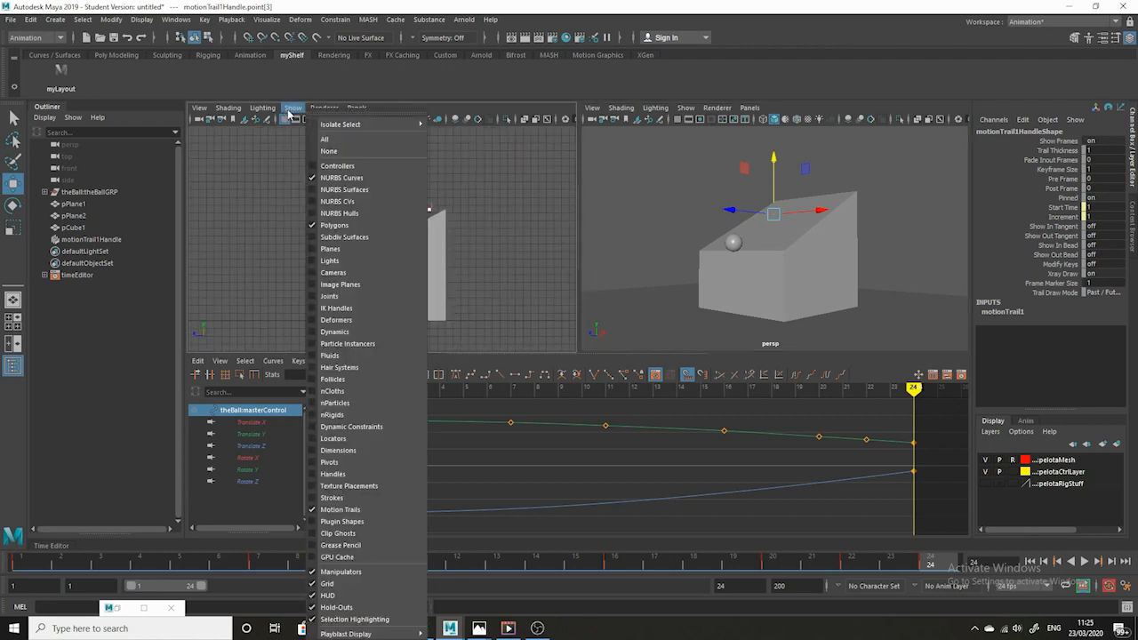
pyautogui.click(362, 595)
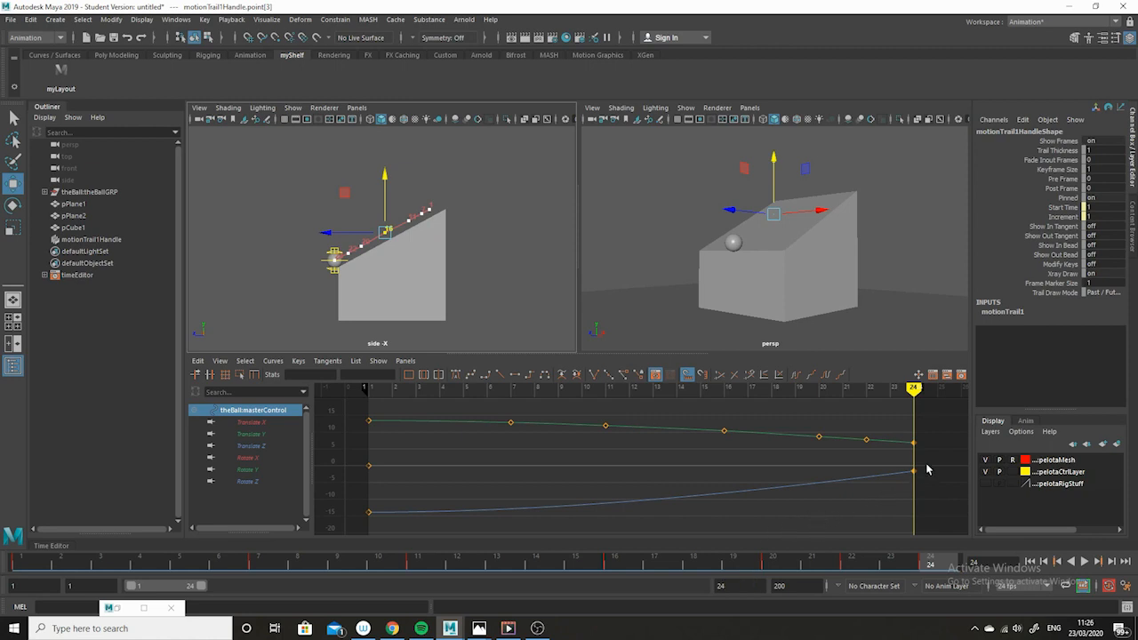
# Isolate the ball's Translate Z curve and examine its slope at the last key on frame 24
pyautogui.click(265, 446)
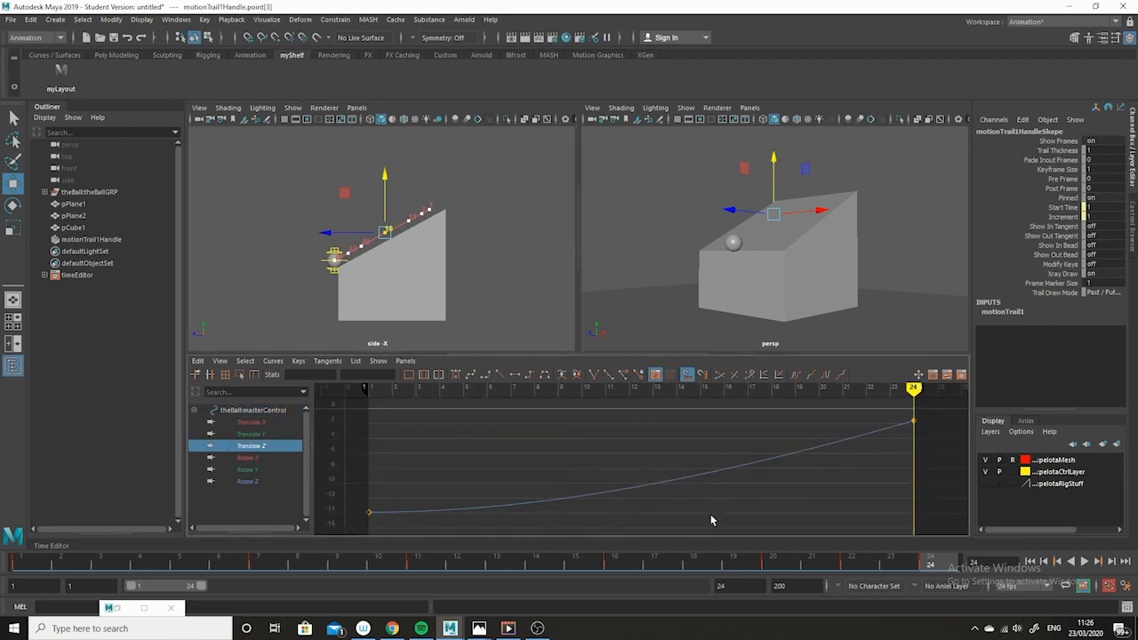
pyautogui.scroll(-3, 889, 505)
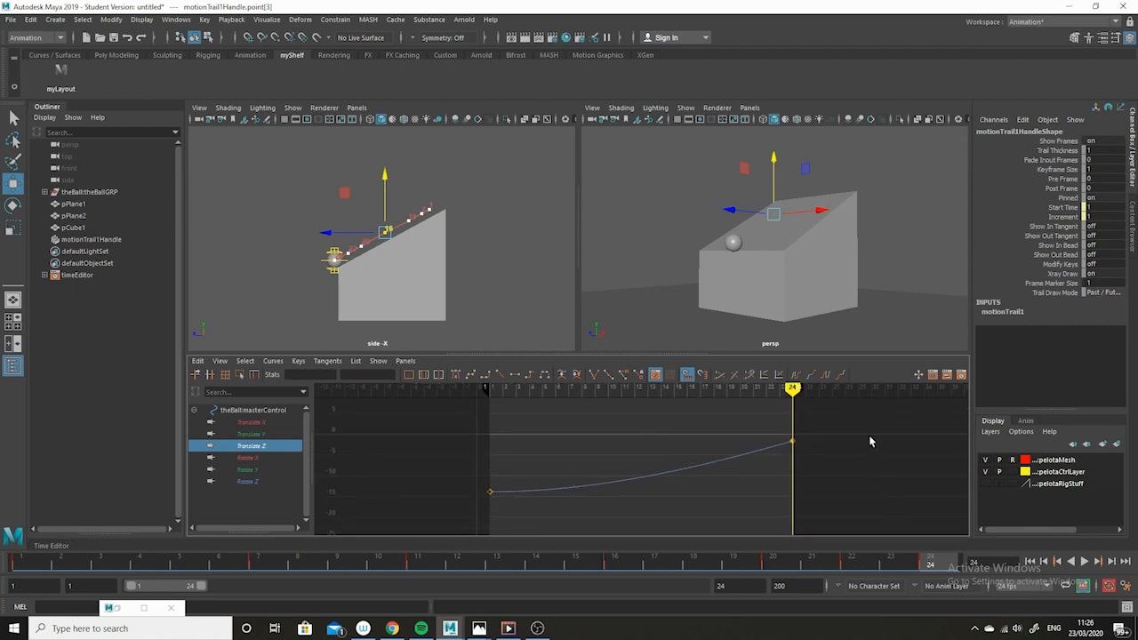
pyautogui.moveTo(868, 415); pyautogui.dragTo(743, 473)
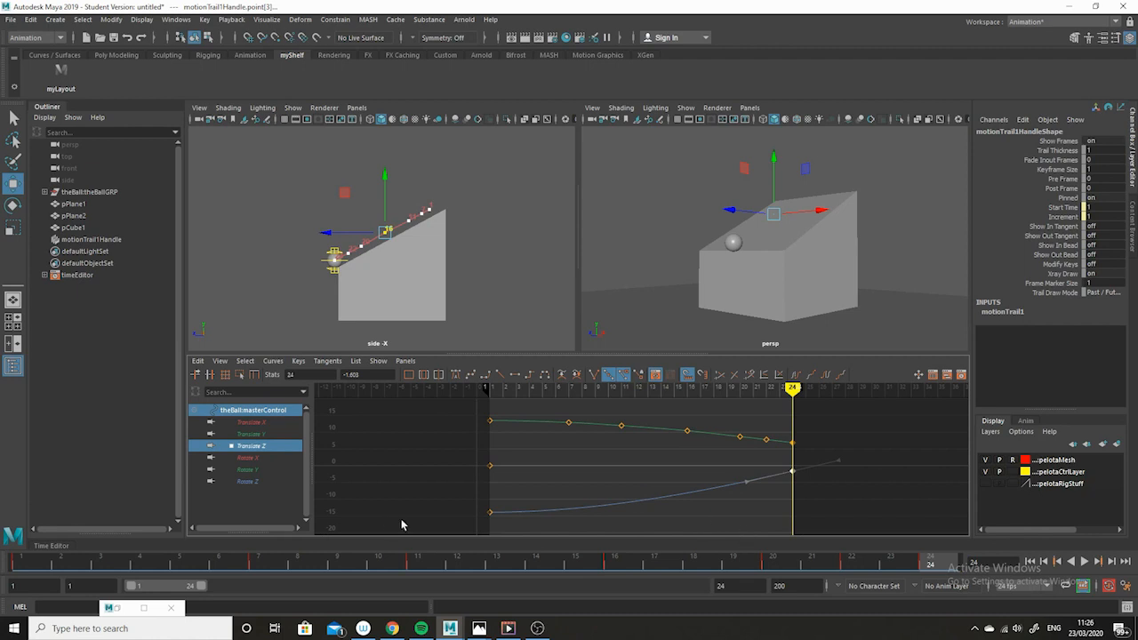
pyautogui.click(252, 448)
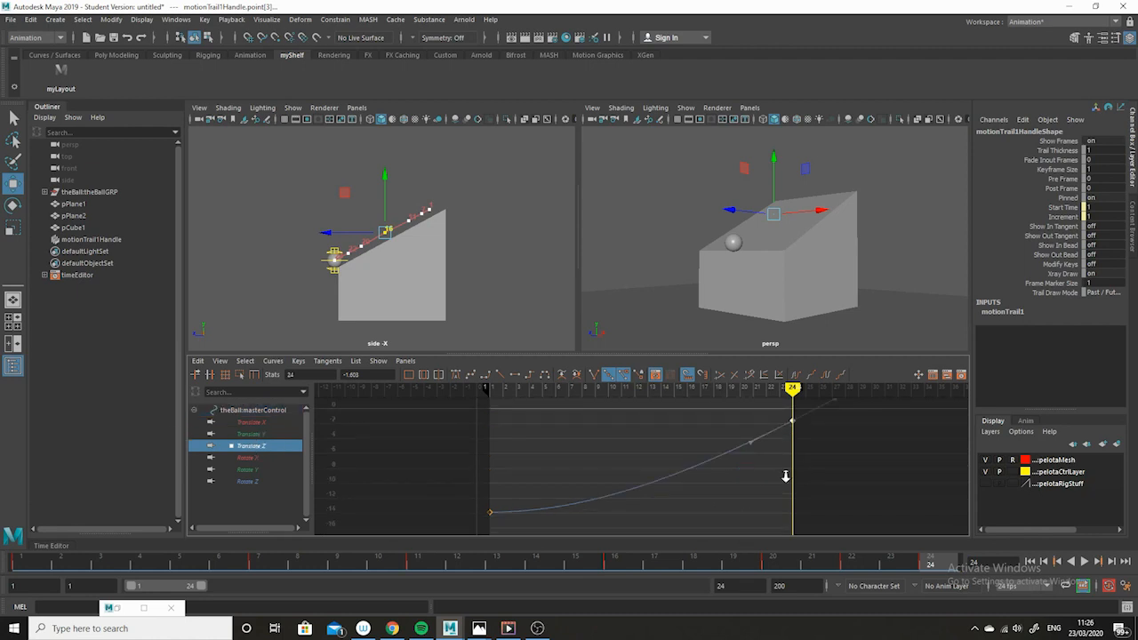
pyautogui.press('f')
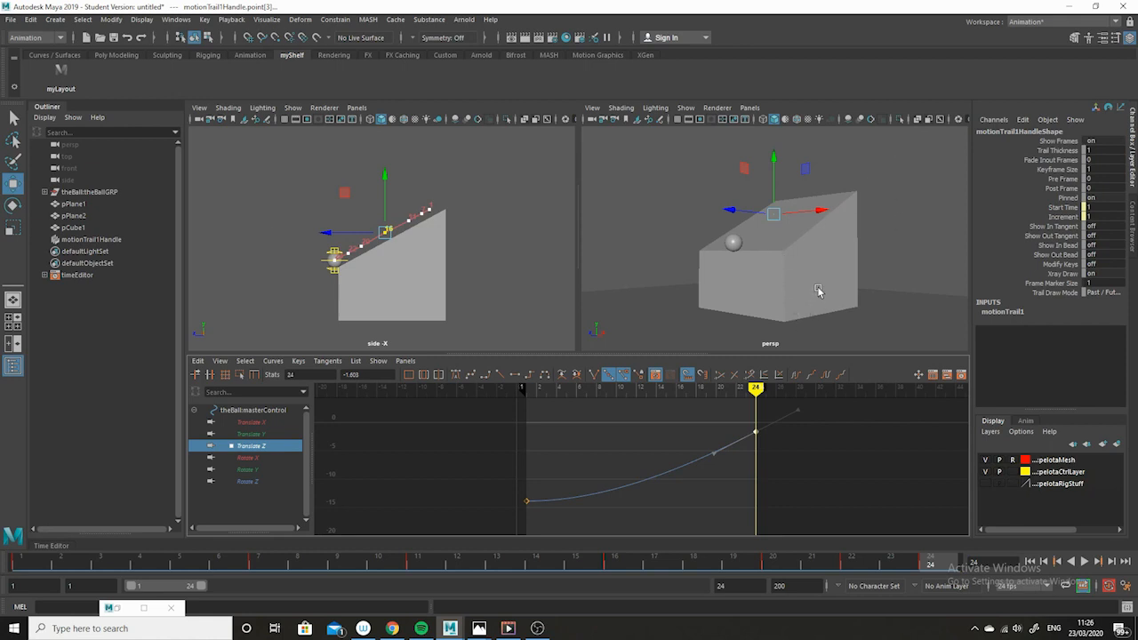
pyautogui.moveTo(684, 255); pyautogui.dragTo(719, 281)
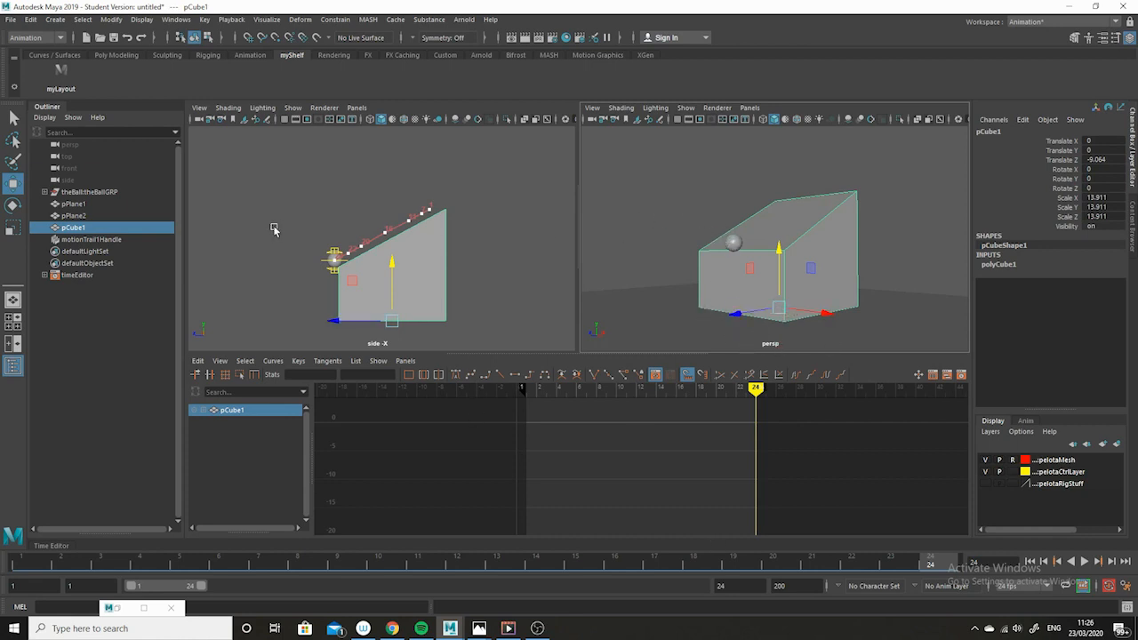
# Reselect the ball's master control, select its Translate Z key on frame 24, and isolate that curve
pyautogui.click(321, 263)
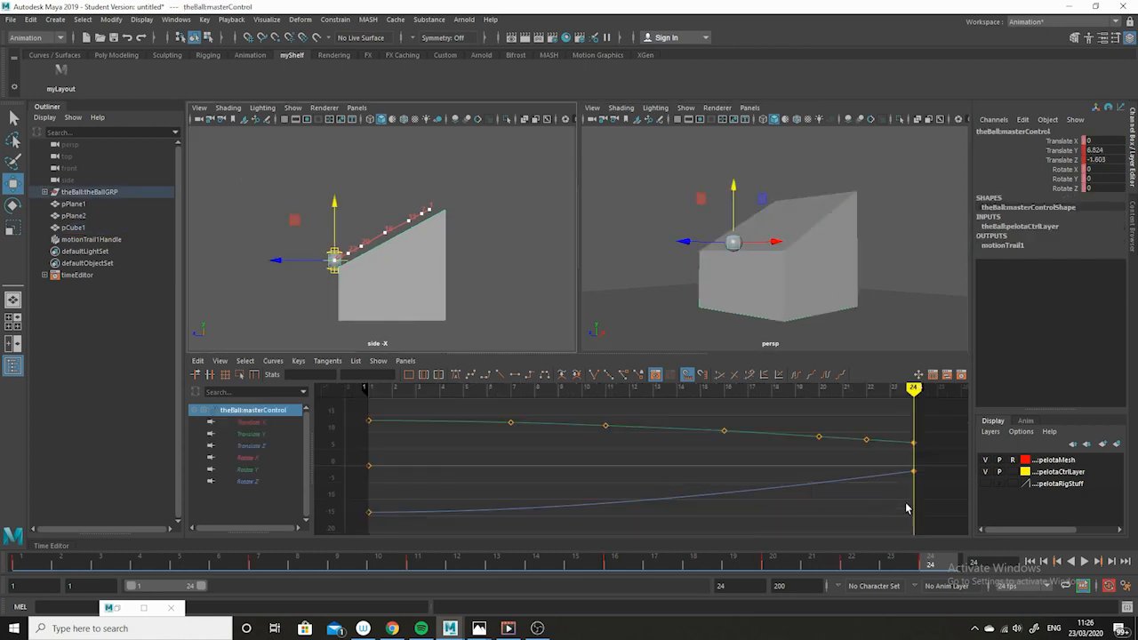
pyautogui.click(915, 473)
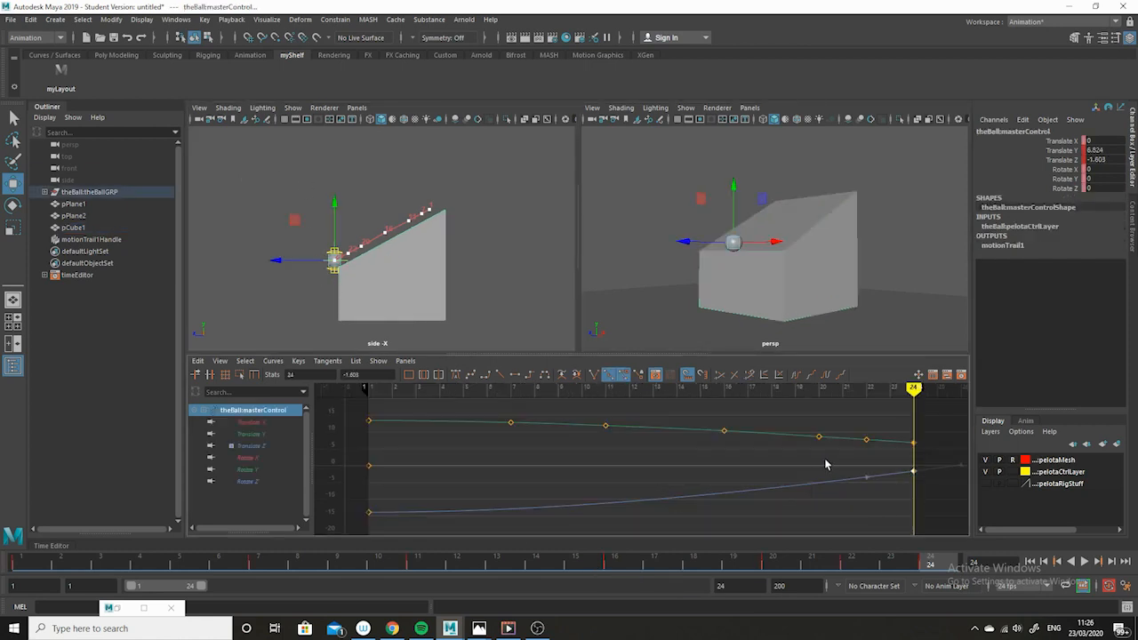
pyautogui.click(250, 449)
pyautogui.press('f')
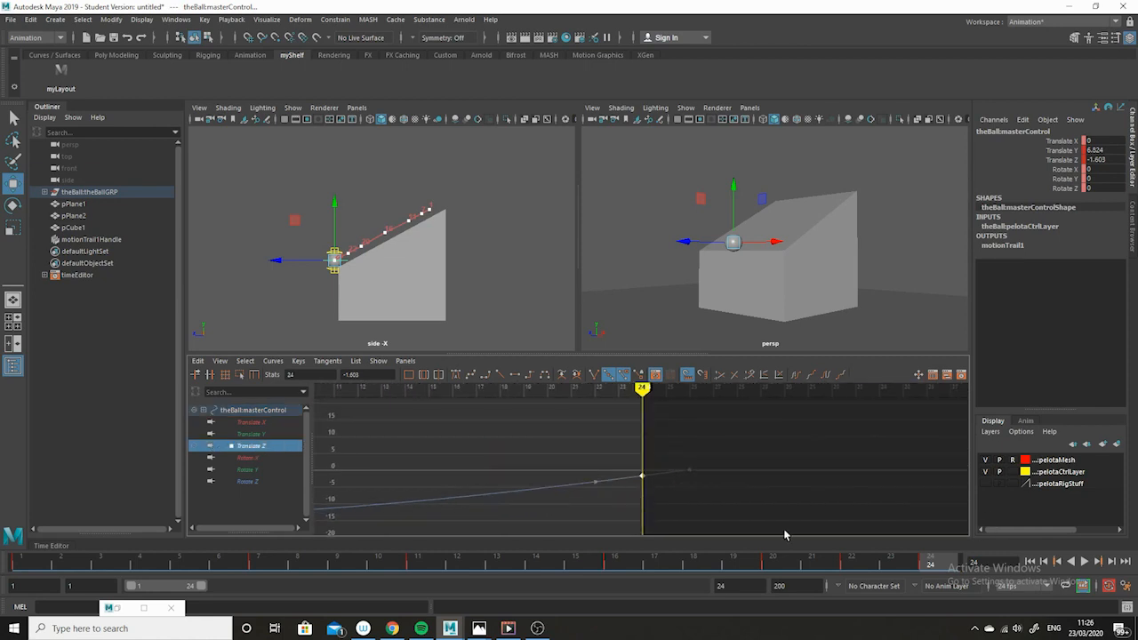
pyautogui.click(272, 361)
pyautogui.moveTo(313, 373)
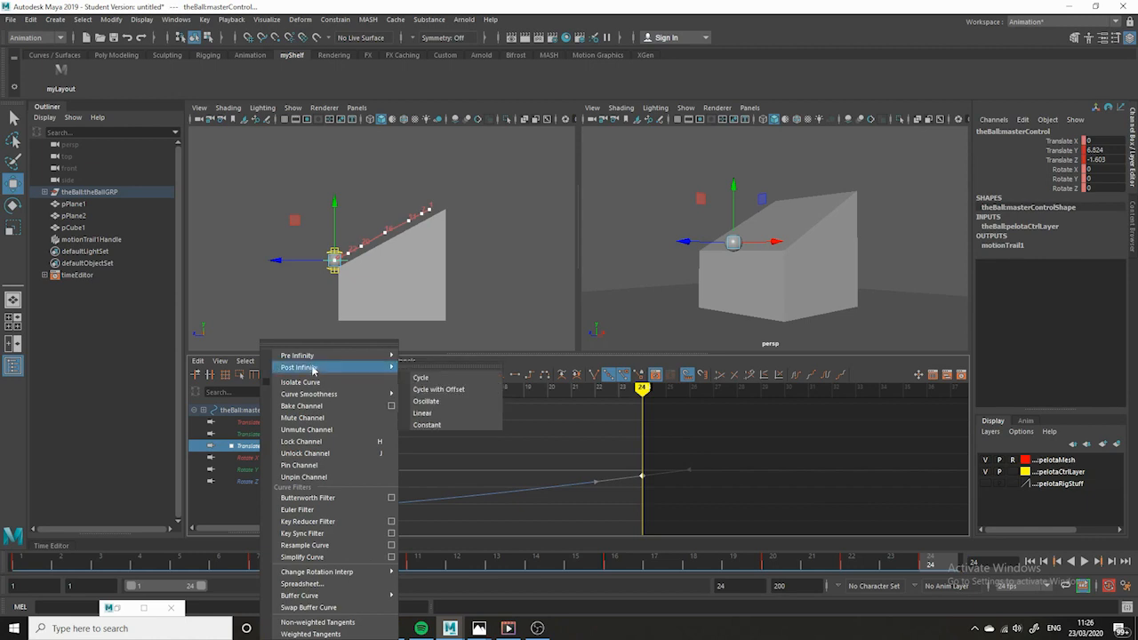
pyautogui.moveTo(316, 369)
# Turn on the infinity display for the animation curves and inspect the Translate Z curve past frame 24
pyautogui.click(215, 362)
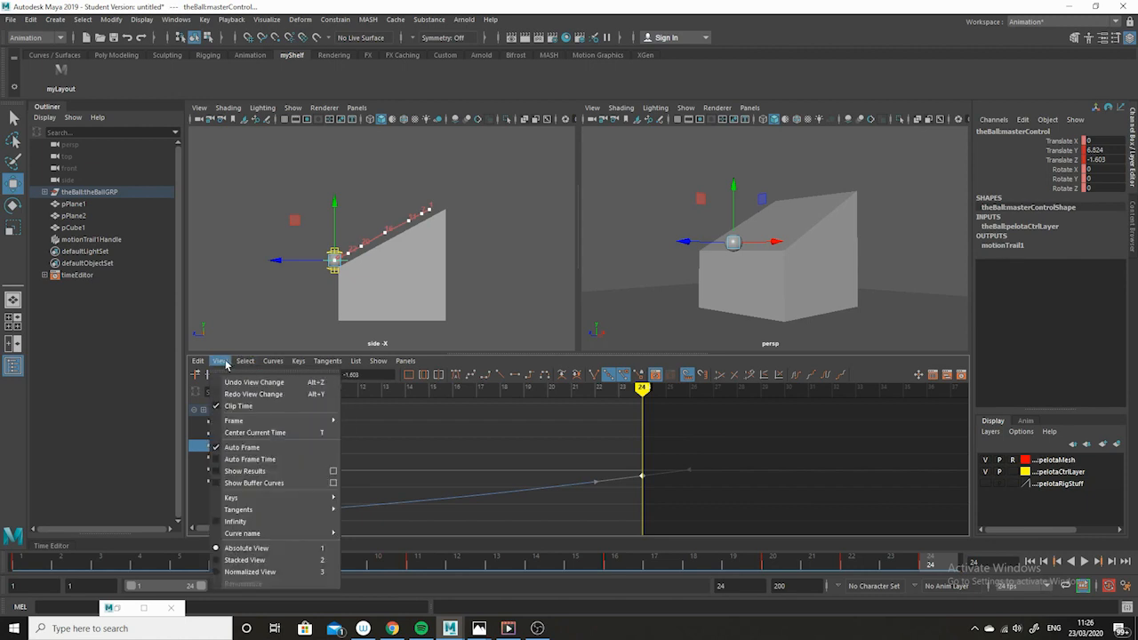
pyautogui.click(213, 523)
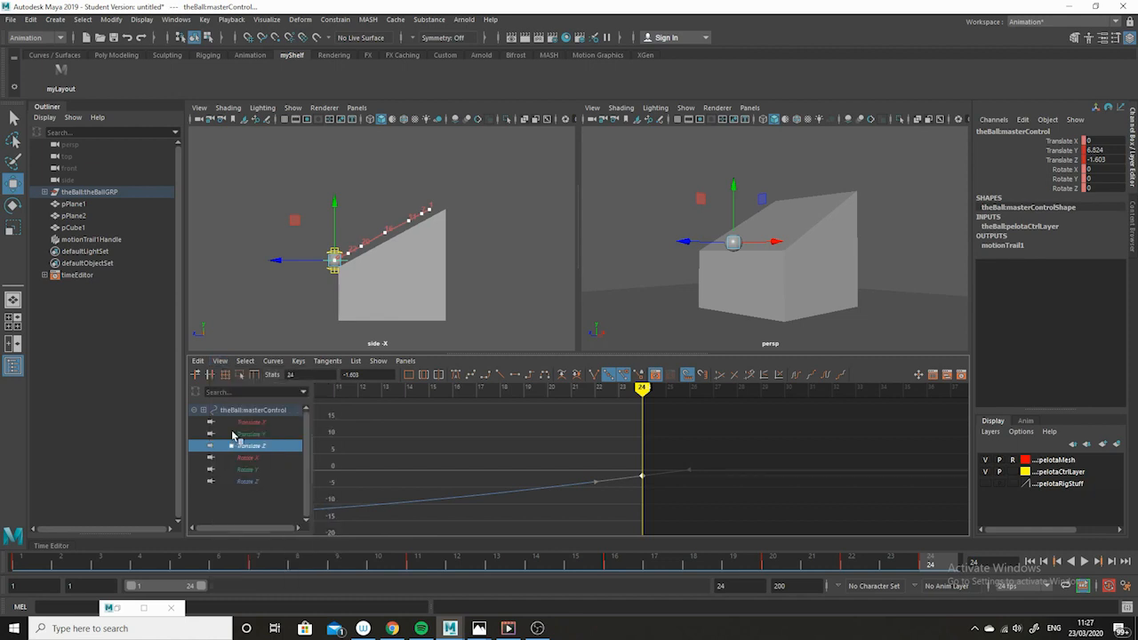
pyautogui.click(220, 361)
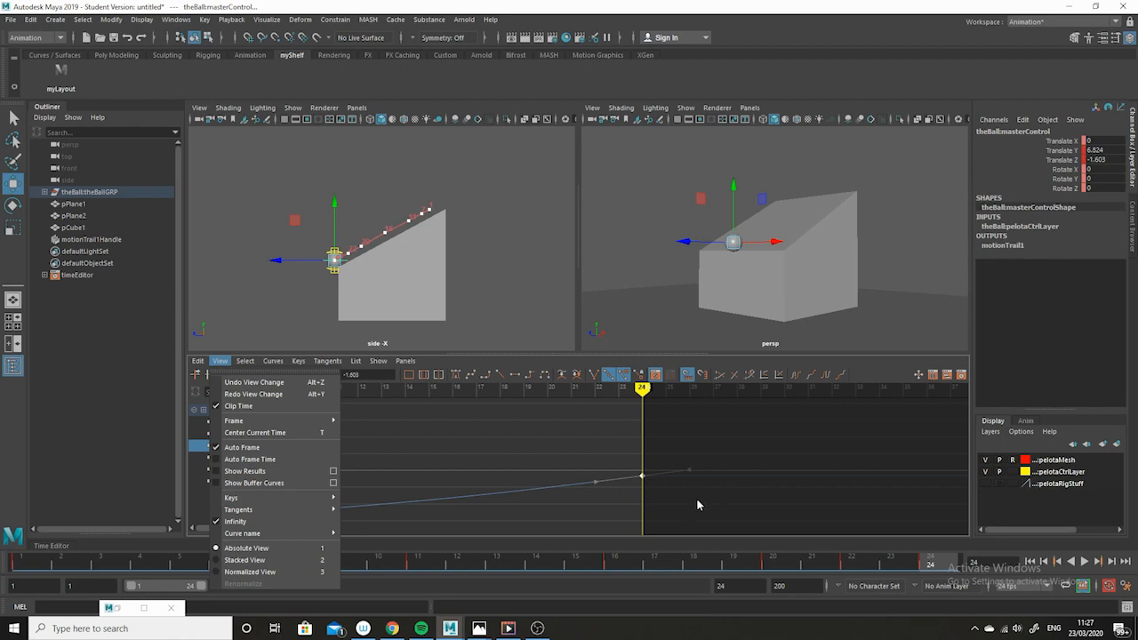
pyautogui.click(779, 507)
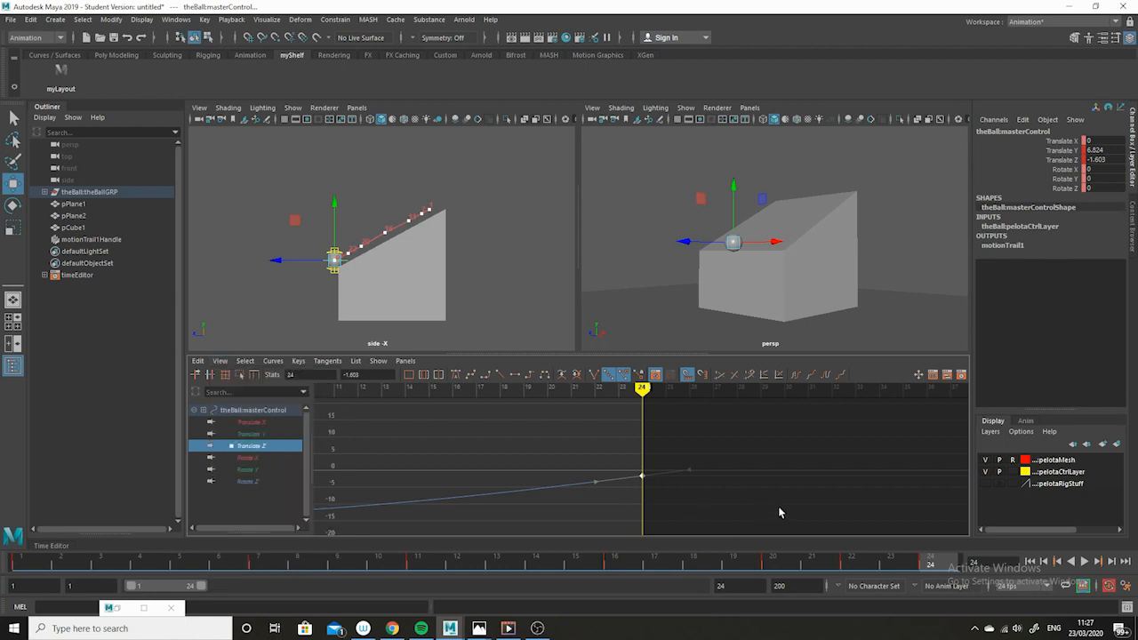
pyautogui.scroll(4, 780, 509)
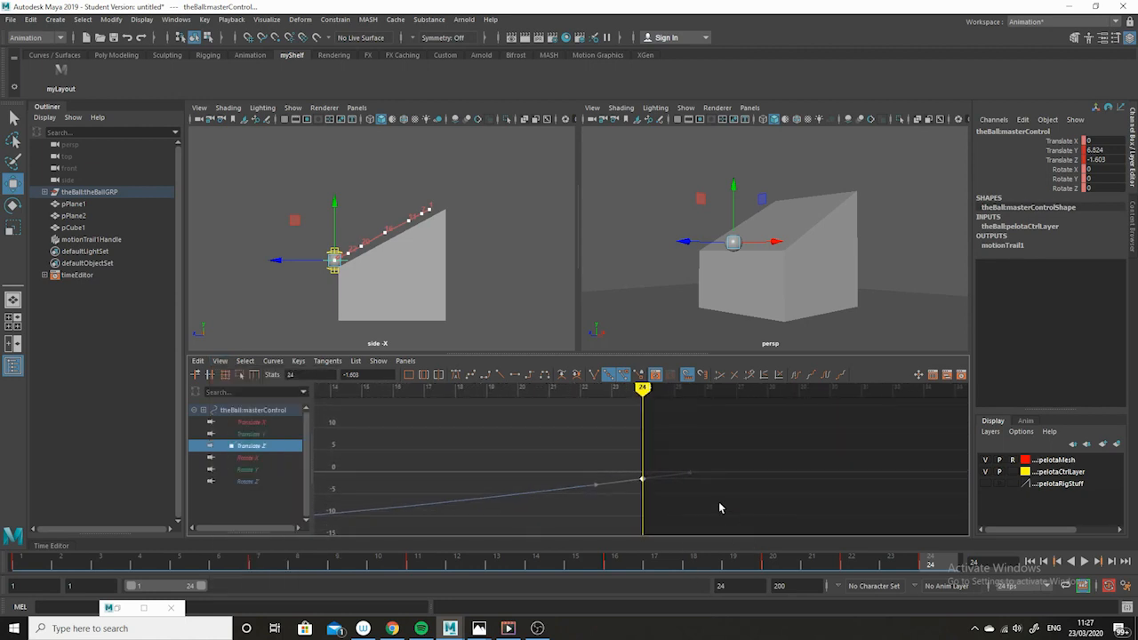
pyautogui.keyDown('alt'); pyautogui.moveTo(662, 505); pyautogui.dragTo(613, 466, button='middle'); pyautogui.keyUp('alt')
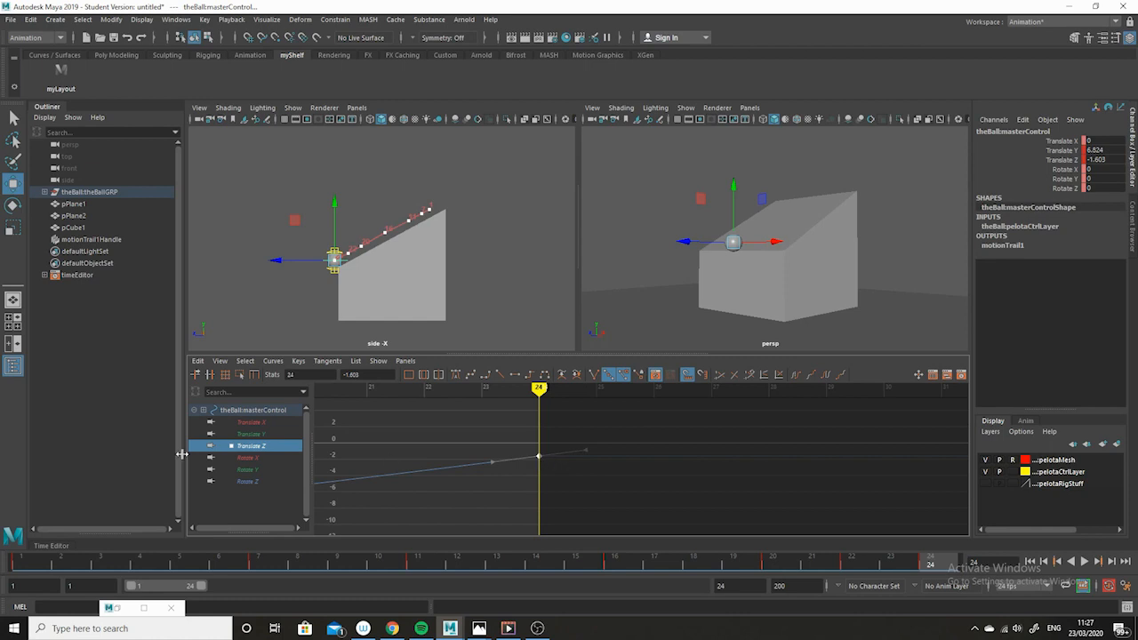
# Isolate the Translate Y curve and inspect how it continues beyond frame 24
pyautogui.click(252, 434)
pyautogui.press('f')
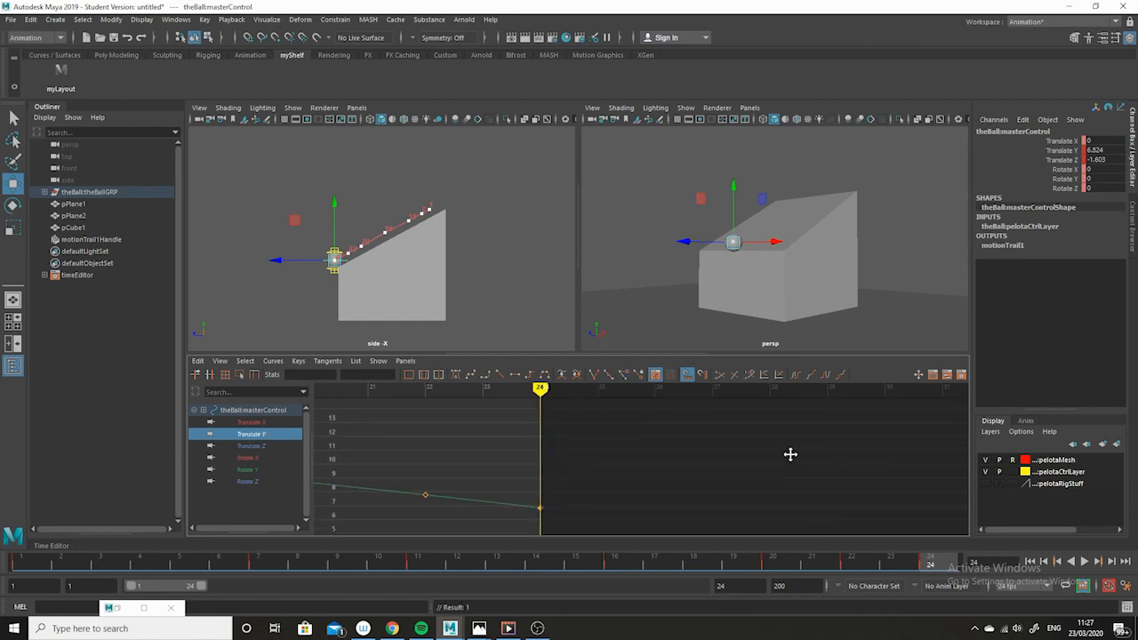
pyautogui.keyDown('alt'); pyautogui.moveTo(790, 454); pyautogui.dragTo(794, 437, button='middle'); pyautogui.keyUp('alt')
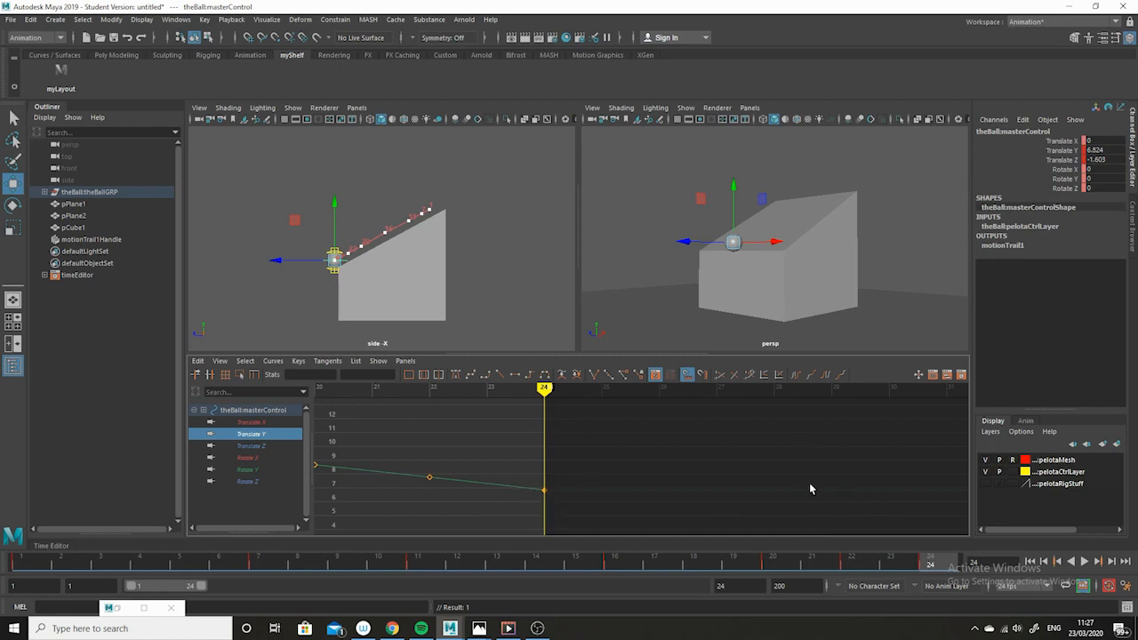
# Isolate the Translate Z curve, select its frame 24 key, and set its post infinity to Linear
pyautogui.click(260, 444)
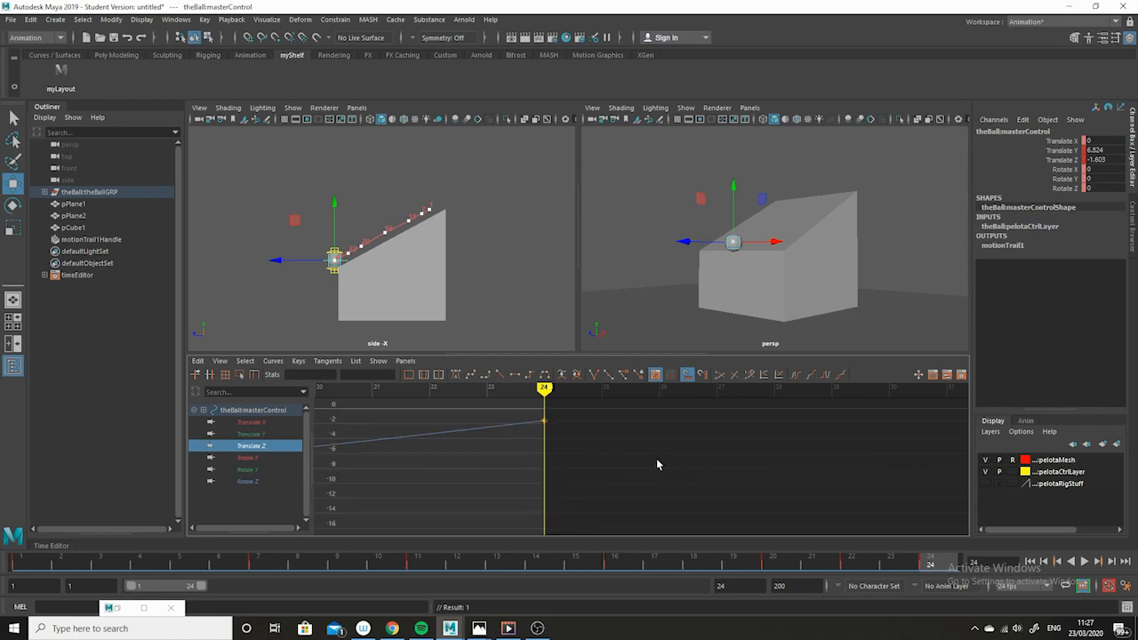
pyautogui.press('f')
pyautogui.moveTo(637, 463); pyautogui.dragTo(521, 524)
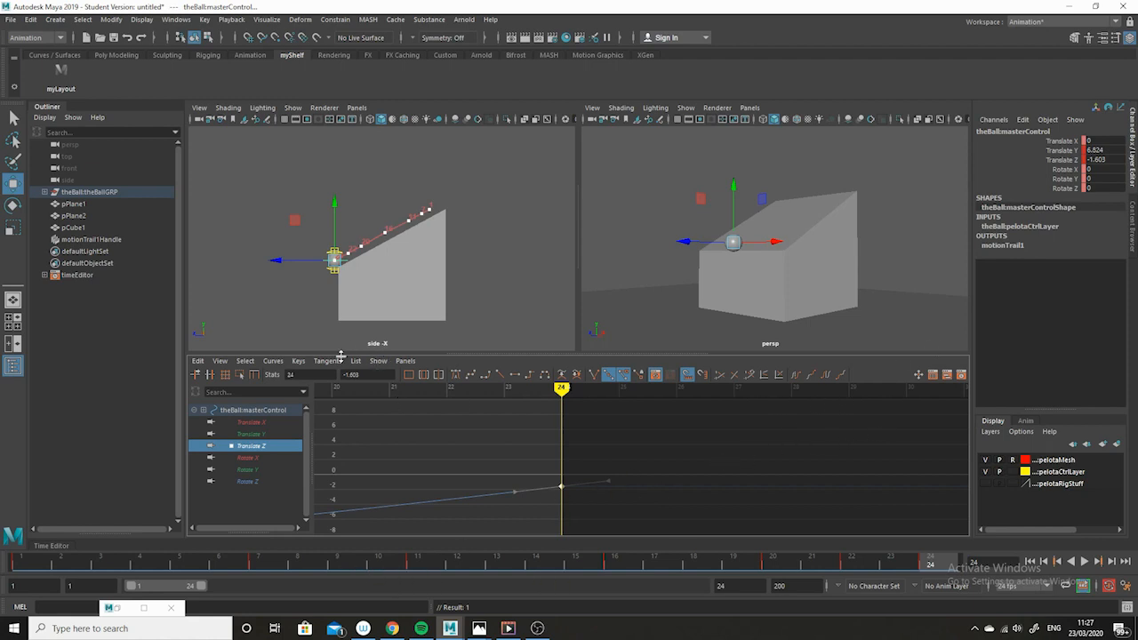
pyautogui.click(274, 361)
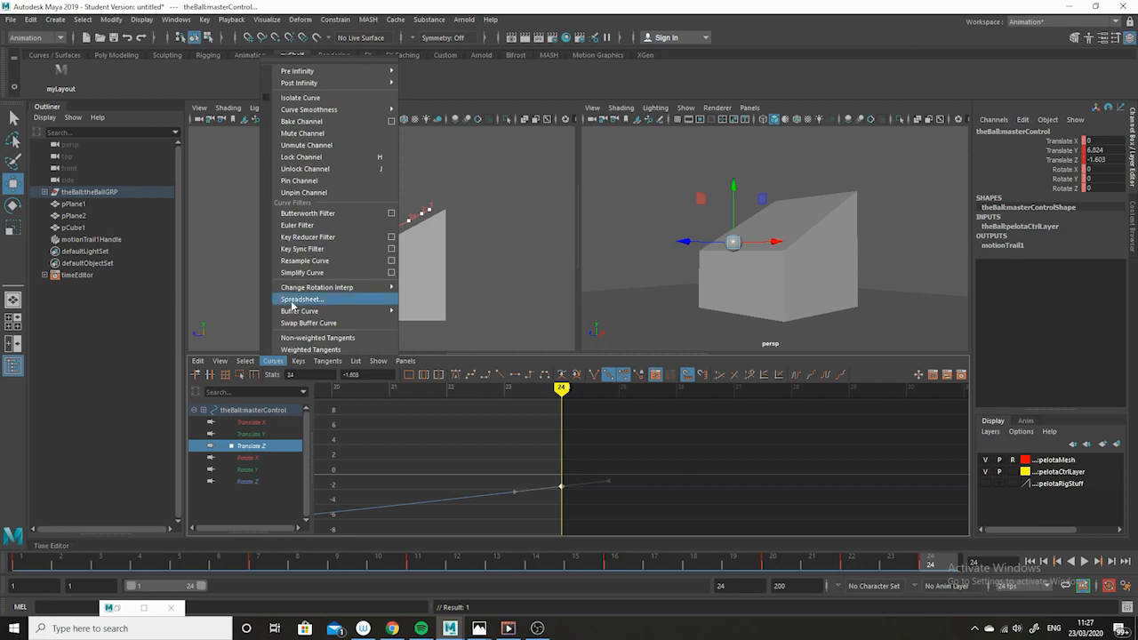
pyautogui.moveTo(309, 83)
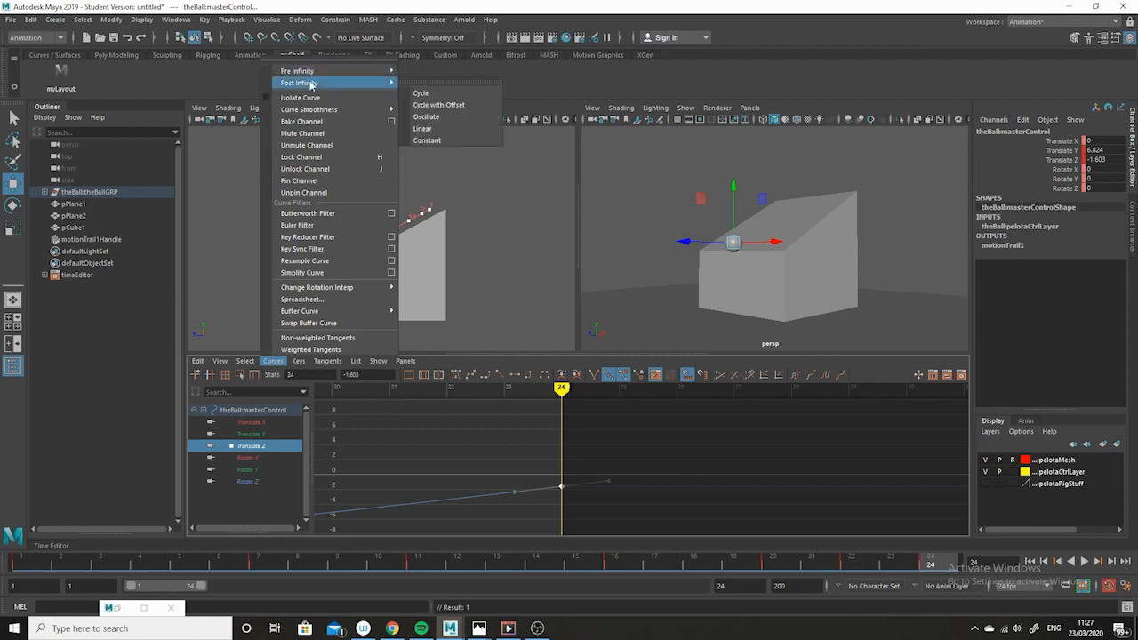
pyautogui.click(470, 131)
pyautogui.click(483, 134)
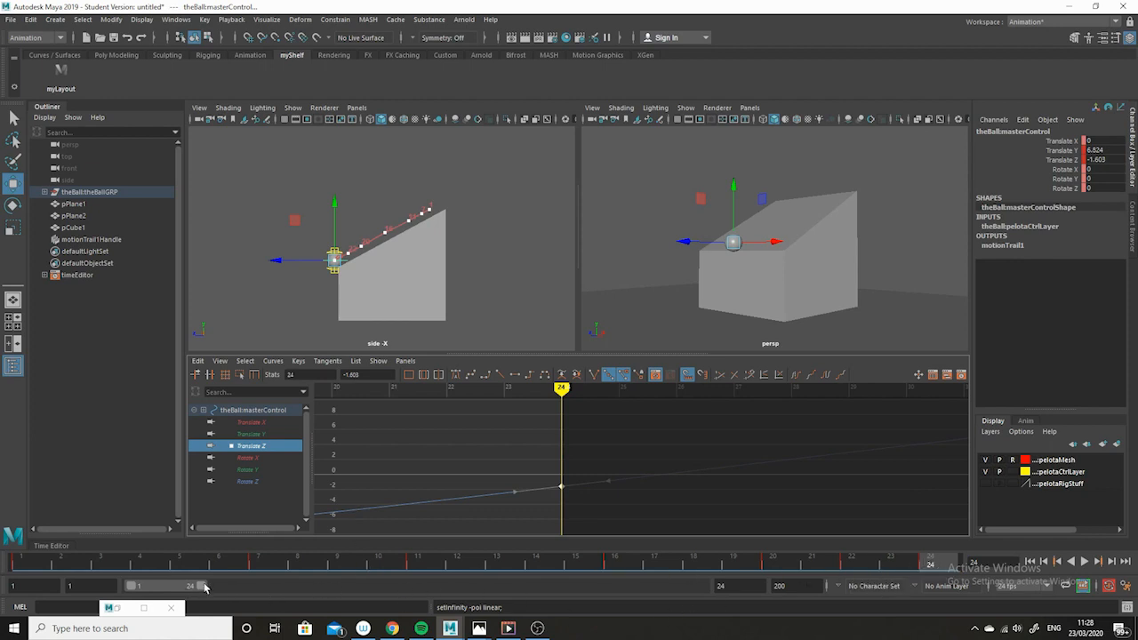
# Extend the playback range to frame 200 and play the animation from the start to review the ball's continued movement
pyautogui.moveTo(203, 593); pyautogui.dragTo(702, 602)
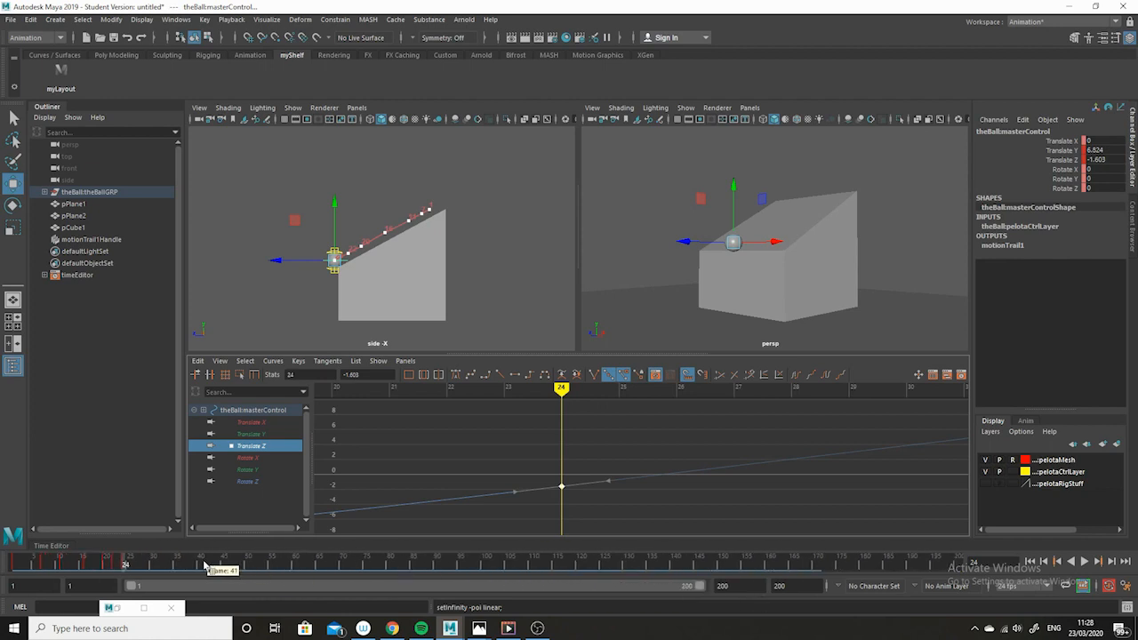
pyautogui.hotkey('alt', 'v')
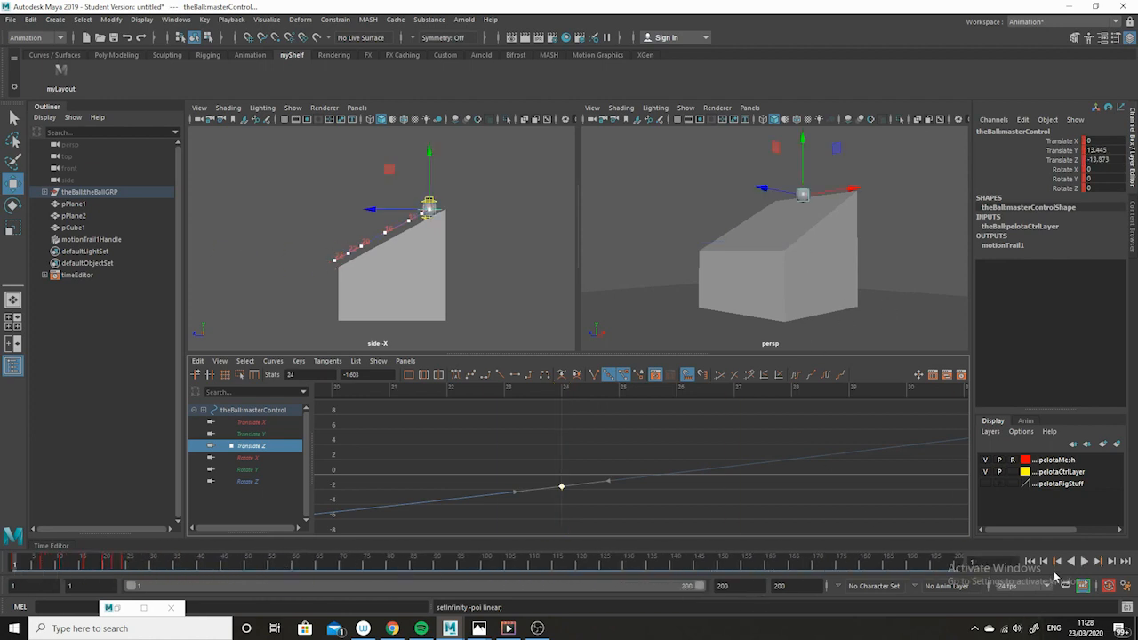
pyautogui.click(1084, 562)
pyautogui.click(1084, 563)
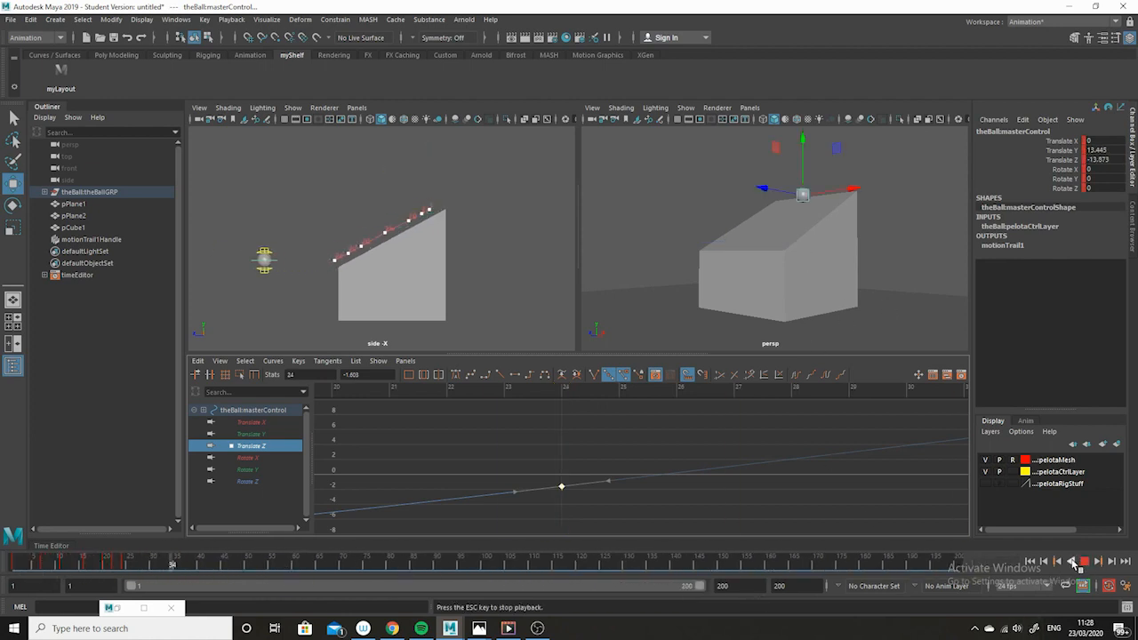
pyautogui.click(21, 565)
pyautogui.click(705, 187)
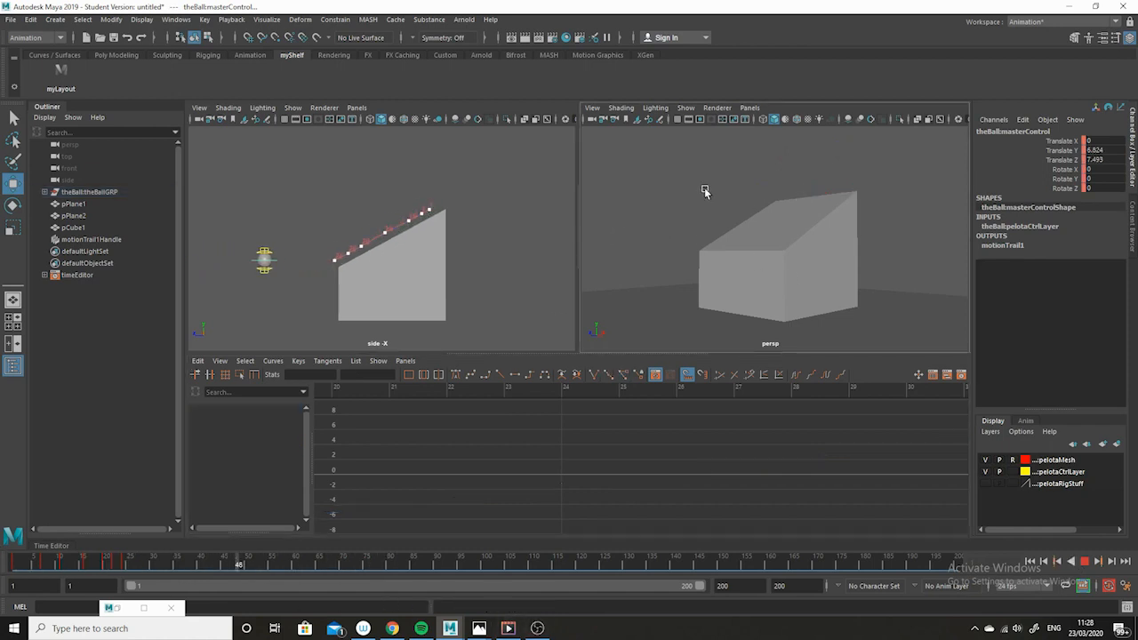
pyautogui.click(18, 564)
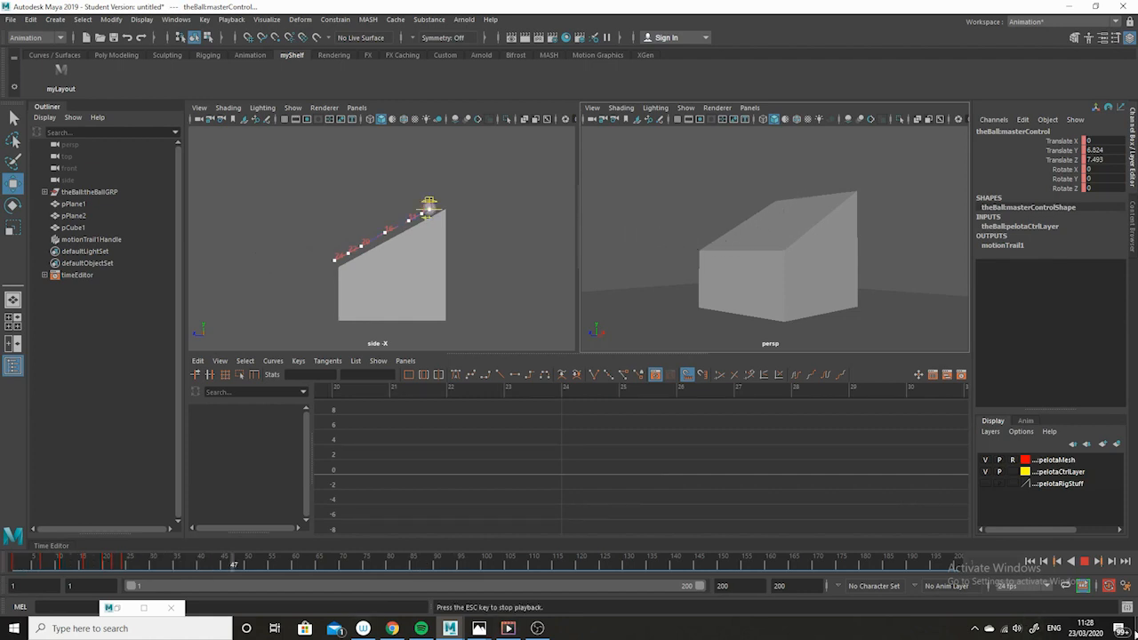
pyautogui.click(1087, 562)
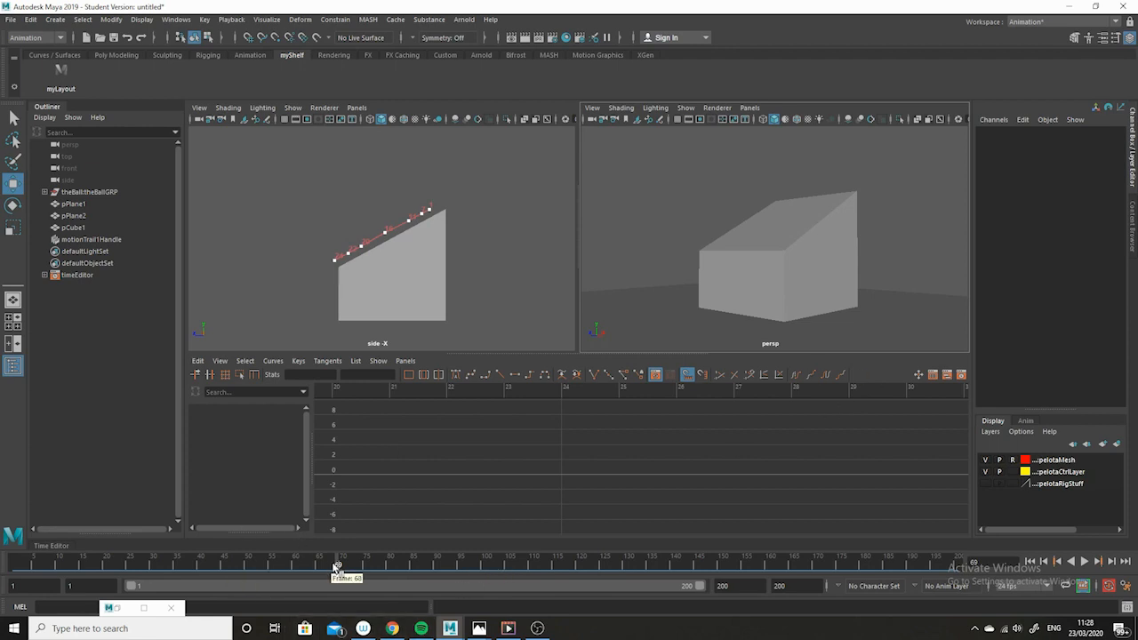
# Set the current time to frame 25 and select the ball's control at the ramp's lower edge in the side view
pyautogui.moveTo(339, 565); pyautogui.dragTo(13, 566)
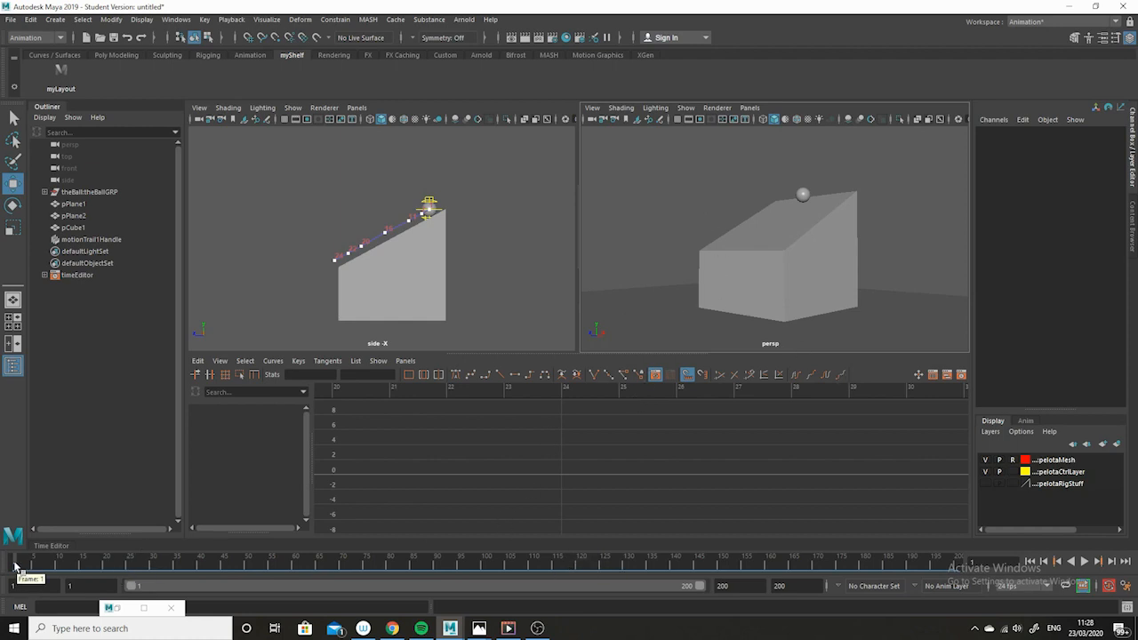
pyautogui.hotkey('alt', 'v')
pyautogui.moveTo(31, 567); pyautogui.dragTo(129, 564)
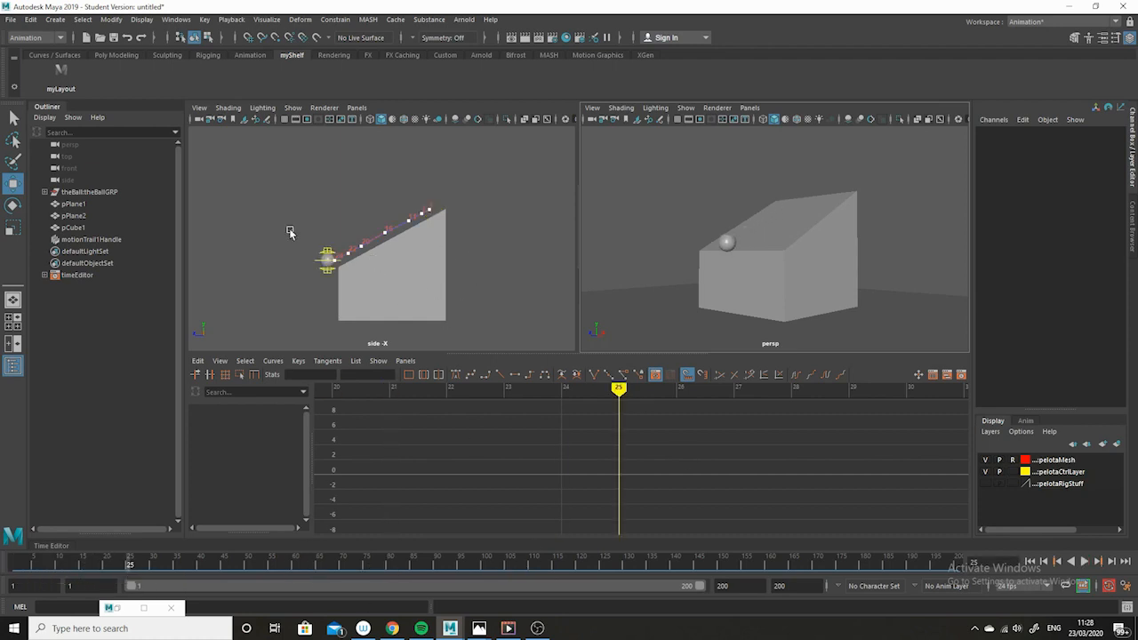
pyautogui.keyDown('alt'); pyautogui.moveTo(343, 278); pyautogui.dragTo(478, 279, button='middle'); pyautogui.keyUp('alt')
pyautogui.keyDown('alt'); pyautogui.moveTo(479, 279); pyautogui.dragTo(486, 285, button='right'); pyautogui.keyUp('alt')
pyautogui.keyDown('alt'); pyautogui.moveTo(485, 285); pyautogui.dragTo(451, 307, button='middle'); pyautogui.keyUp('alt')
pyautogui.keyDown('alt'); pyautogui.moveTo(451, 307); pyautogui.dragTo(492, 354, button='right'); pyautogui.keyUp('alt')
pyautogui.click(416, 257)
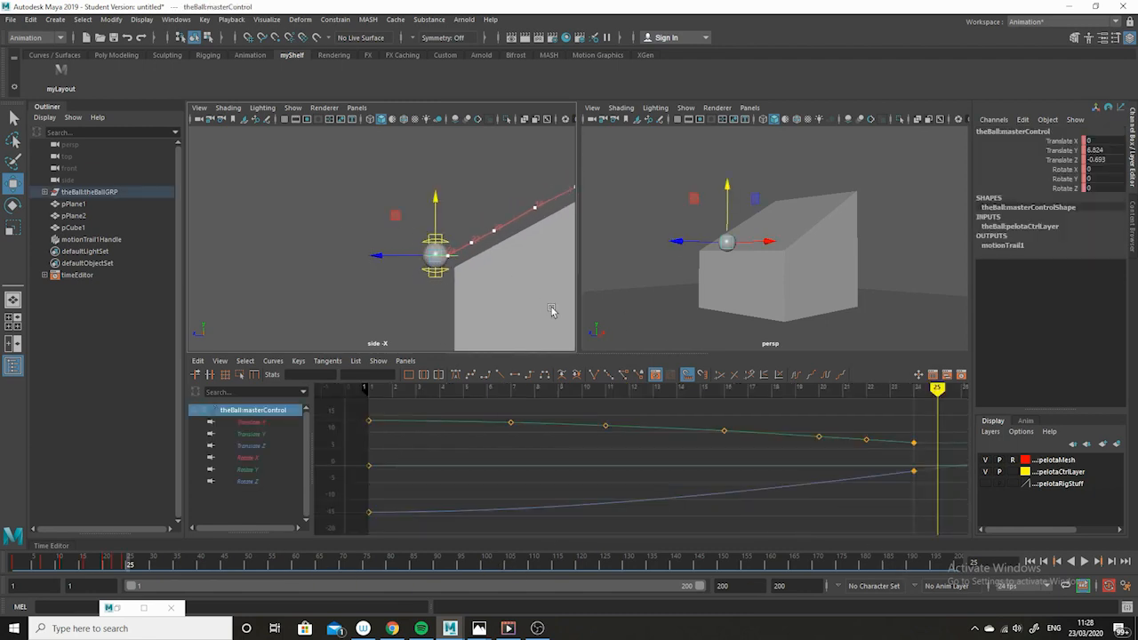
# Isolate the ball's Translate Y curve and advance the current time to frame 29
pyautogui.click(250, 435)
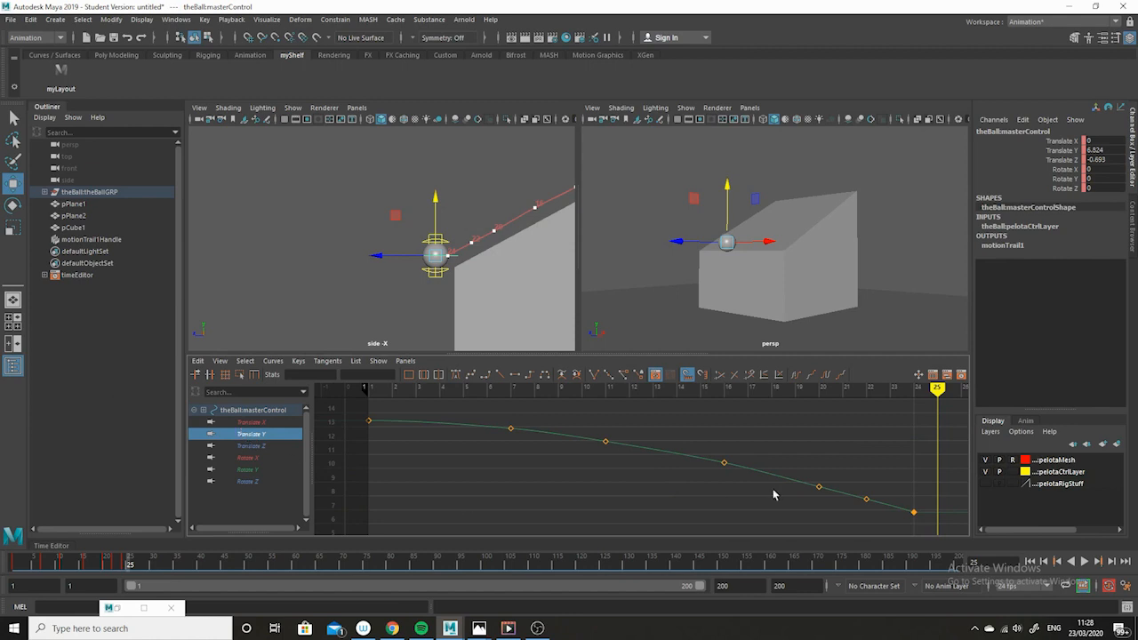
pyautogui.press('f')
pyautogui.keyDown('alt'); pyautogui.moveTo(737, 488); pyautogui.dragTo(644, 466, button='middle'); pyautogui.keyUp('alt')
pyautogui.keyDown('alt'); pyautogui.moveTo(644, 466); pyautogui.dragTo(765, 459, button='right'); pyautogui.keyUp('alt')
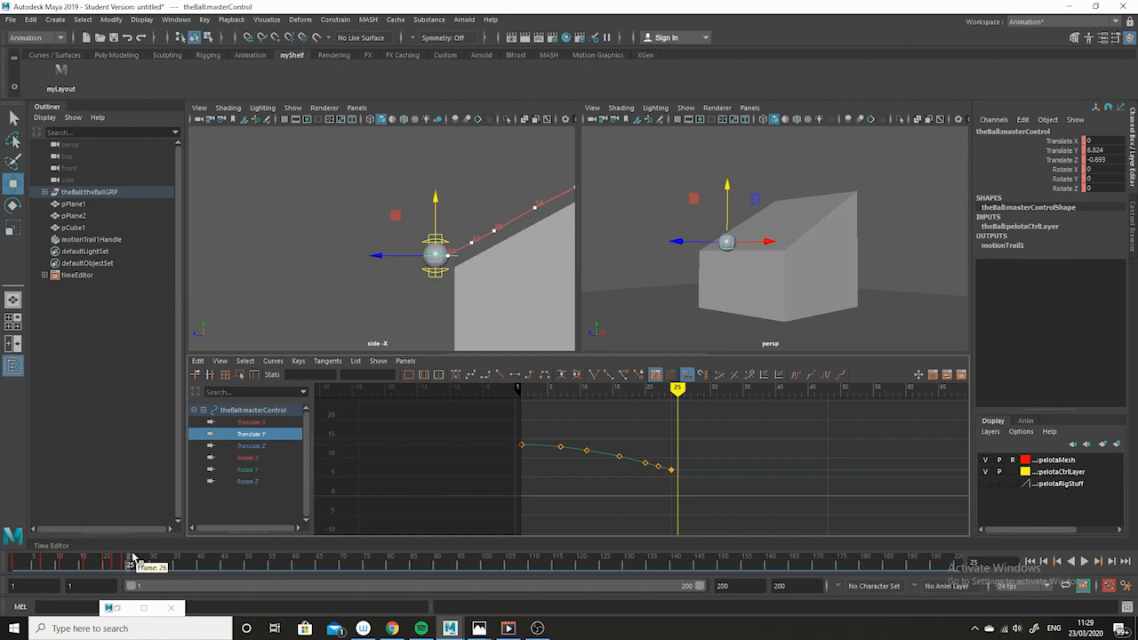
pyautogui.moveTo(130, 563)
pyautogui.mouseDown()
pyautogui.moveTo(66, 564)
pyautogui.moveTo(150, 568)
pyautogui.mouseUp()
pyautogui.scroll(-3, 761, 517)
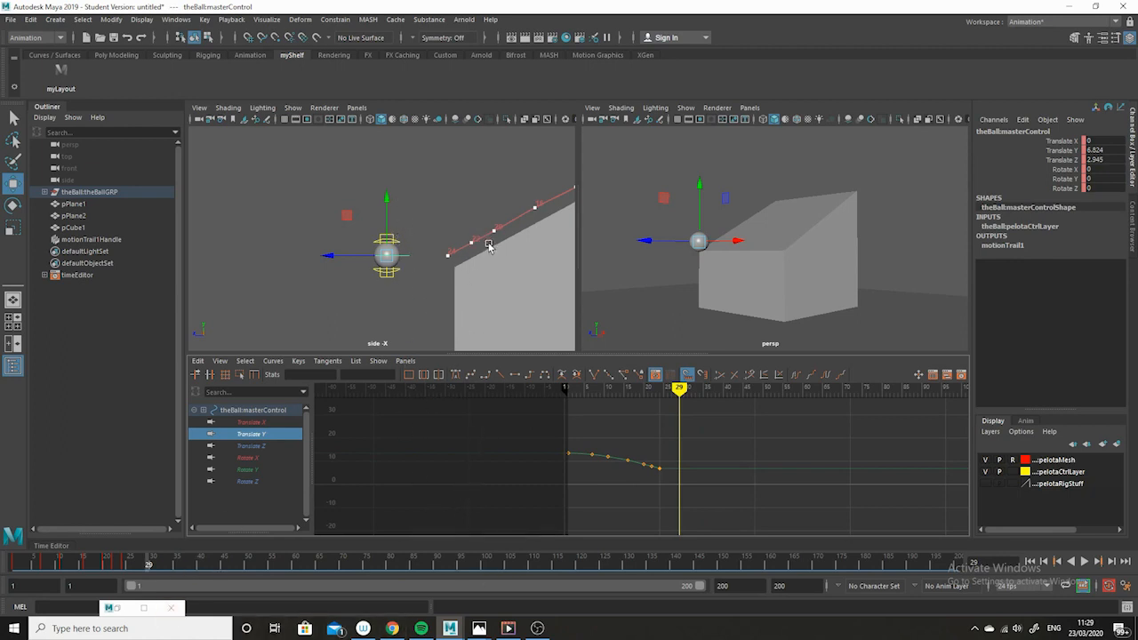
# Display the grid in the side view and frame the ball, the ramp and the floor line
pyautogui.keyDown('alt'); pyautogui.moveTo(490, 247); pyautogui.dragTo(456, 255, button='middle'); pyautogui.keyUp('alt')
pyautogui.keyDown('alt'); pyautogui.moveTo(516, 249); pyautogui.dragTo(442, 237, button='right'); pyautogui.keyUp('alt')
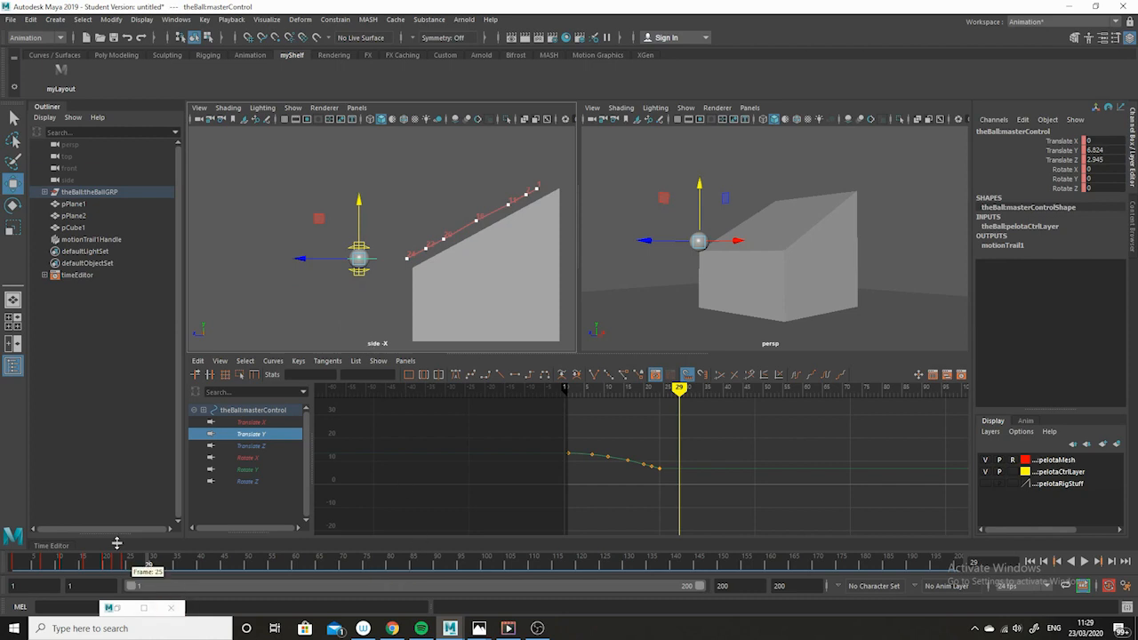
pyautogui.moveTo(149, 563)
pyautogui.mouseDown()
pyautogui.moveTo(127, 563)
pyautogui.moveTo(149, 563)
pyautogui.mouseUp()
pyautogui.click(292, 107)
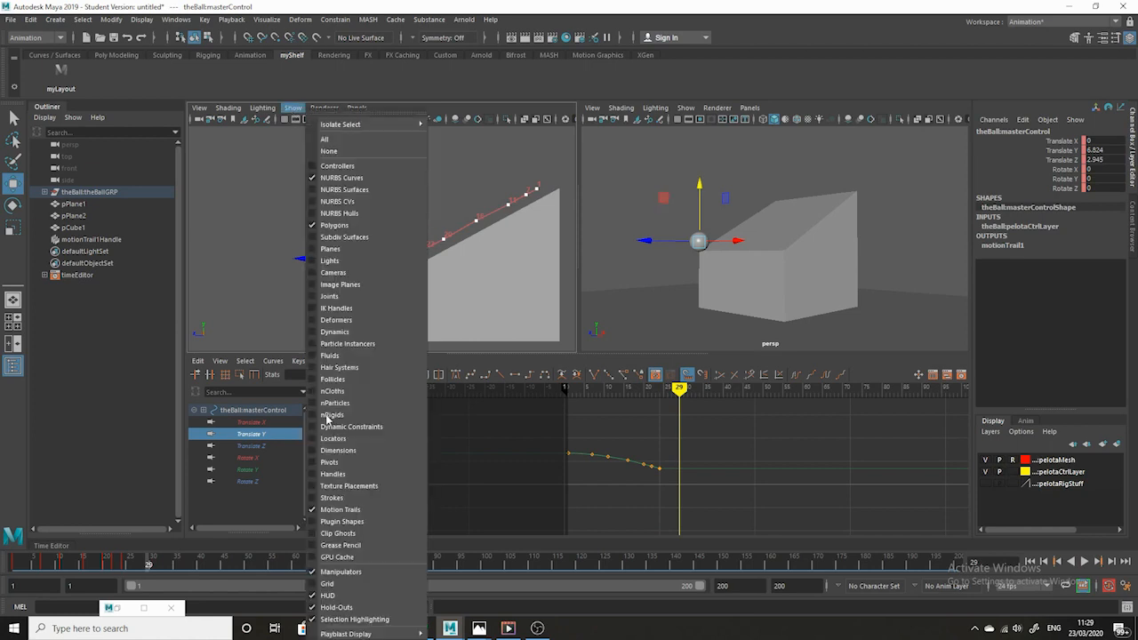
pyautogui.click(329, 583)
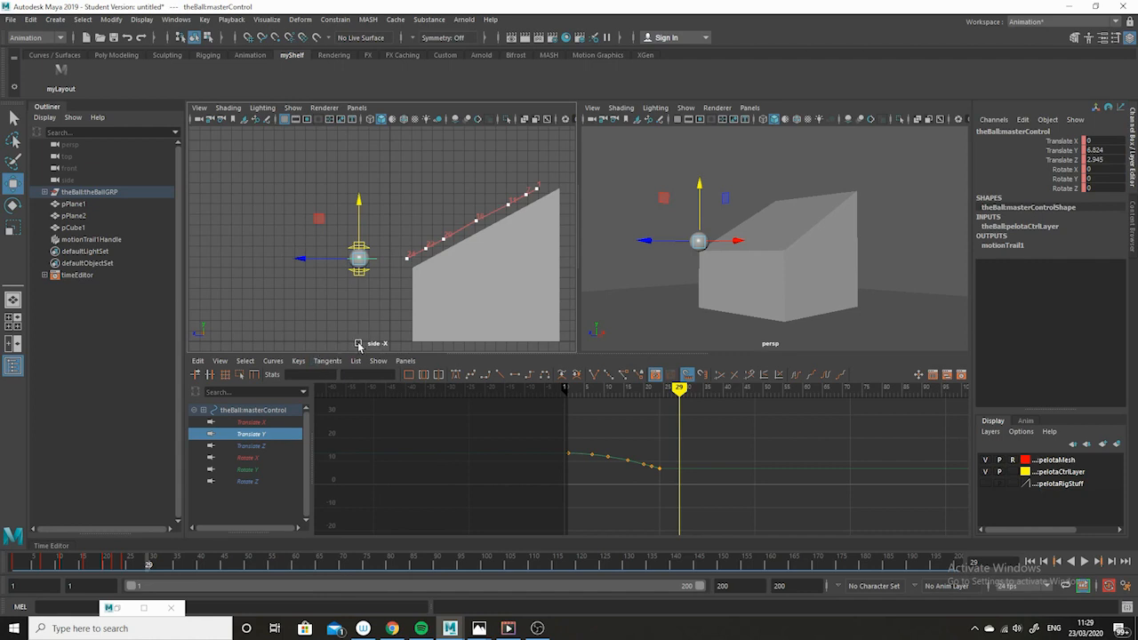
pyautogui.keyDown('alt'); pyautogui.moveTo(432, 325); pyautogui.dragTo(443, 272, button='middle'); pyautogui.keyUp('alt')
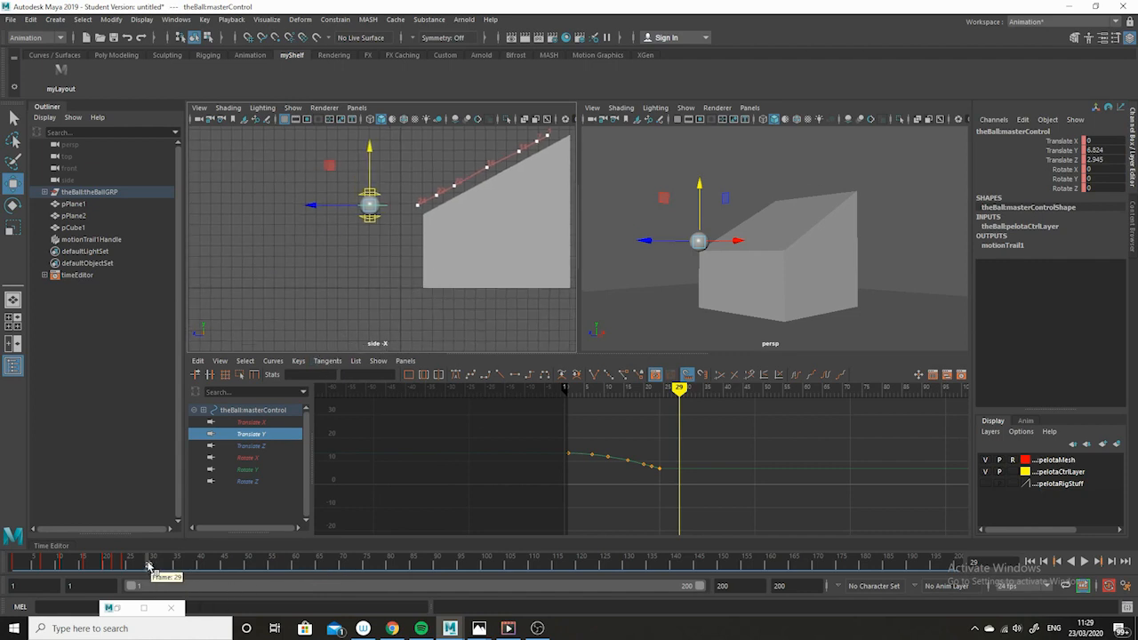
# At frame 28, lower the ball beside the ramp to floor level, Translate Y about -0.014, and set a key
pyautogui.moveTo(148, 567); pyautogui.dragTo(145, 567)
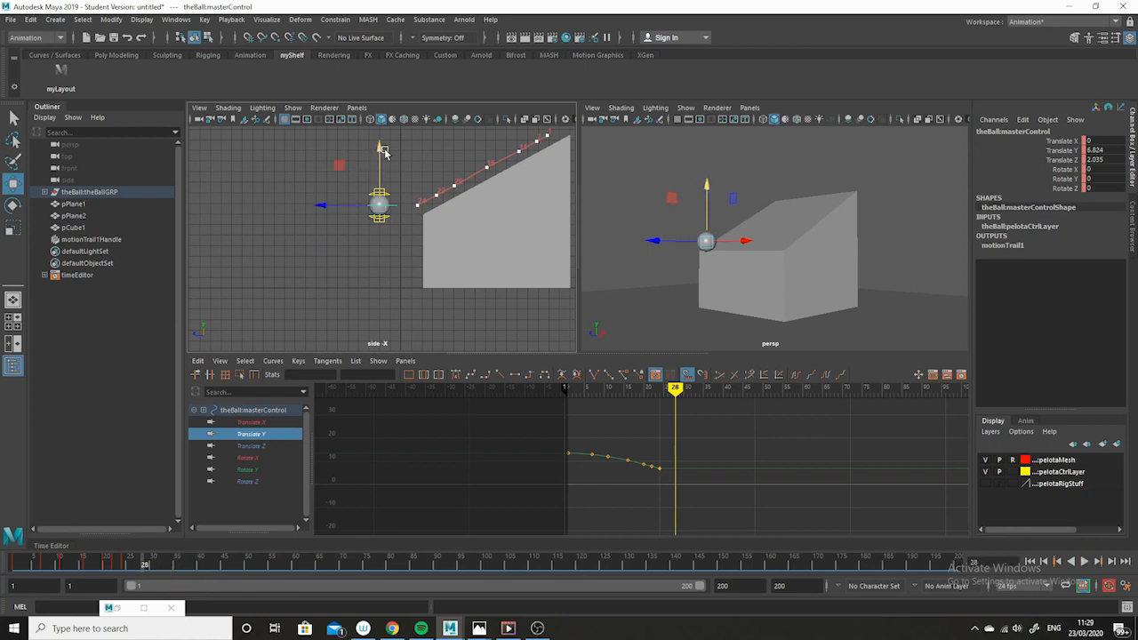
pyautogui.moveTo(382, 149); pyautogui.dragTo(373, 224)
pyautogui.press('s')
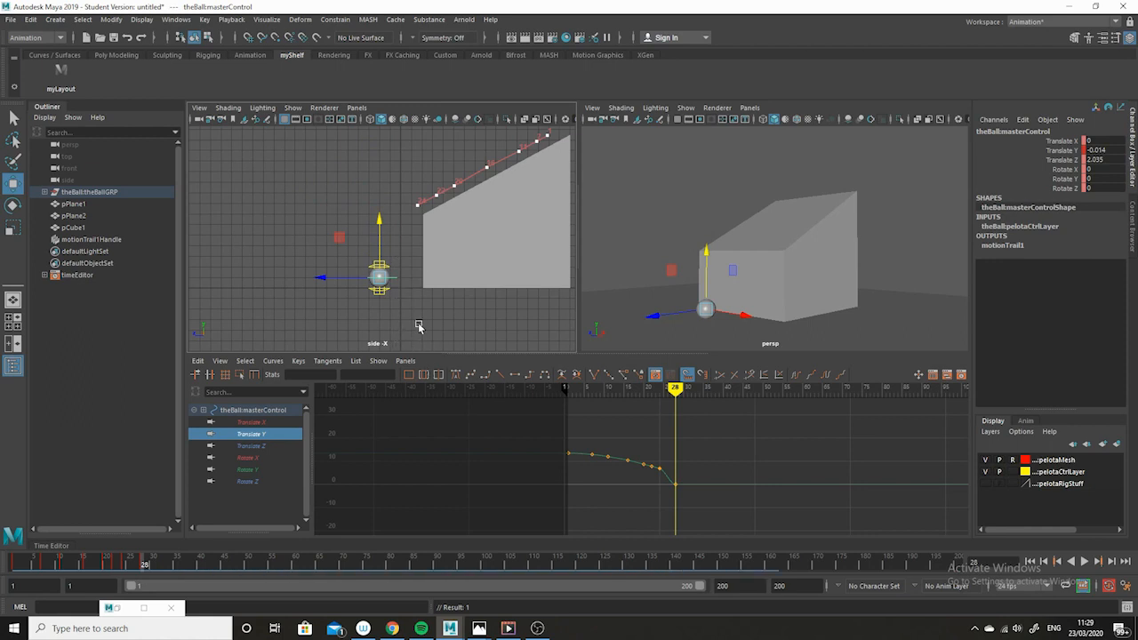
# Move the ball farther from the ramp at frame 28, to a Translate Z of about 2.897
pyautogui.keyDown('alt'); pyautogui.moveTo(463, 302); pyautogui.dragTo(475, 320, button='right'); pyautogui.keyUp('alt')
pyautogui.keyDown('alt'); pyautogui.moveTo(467, 310); pyautogui.dragTo(478, 302, button='middle'); pyautogui.keyUp('alt')
pyautogui.keyDown('alt'); pyautogui.moveTo(477, 303); pyautogui.dragTo(522, 347, button='right'); pyautogui.keyUp('alt')
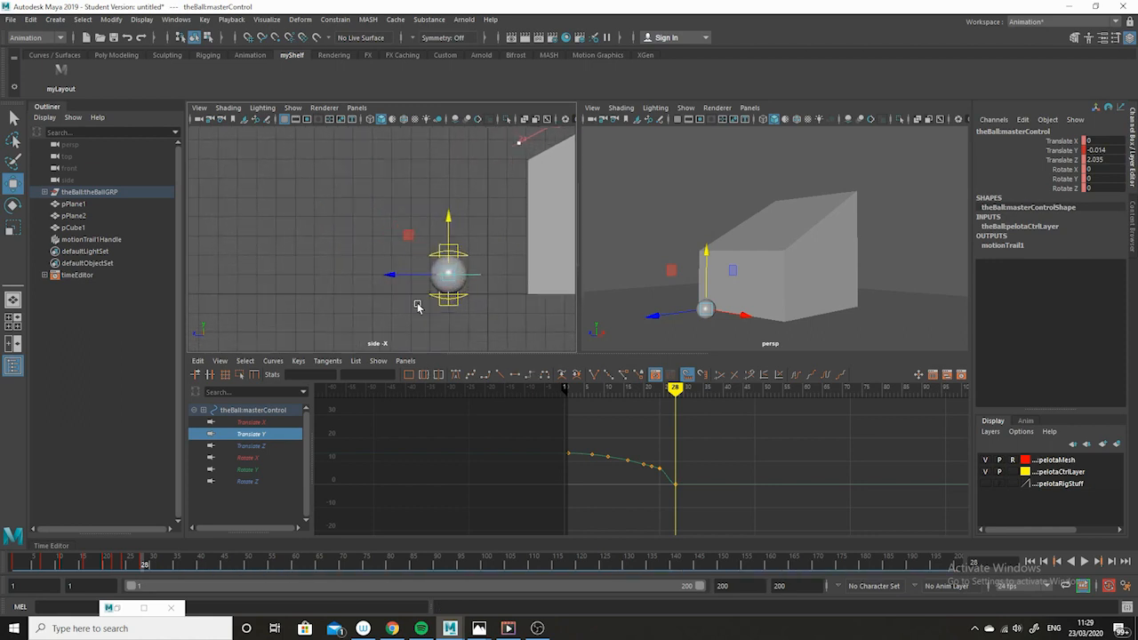
pyautogui.moveTo(388, 276); pyautogui.dragTo(374, 278)
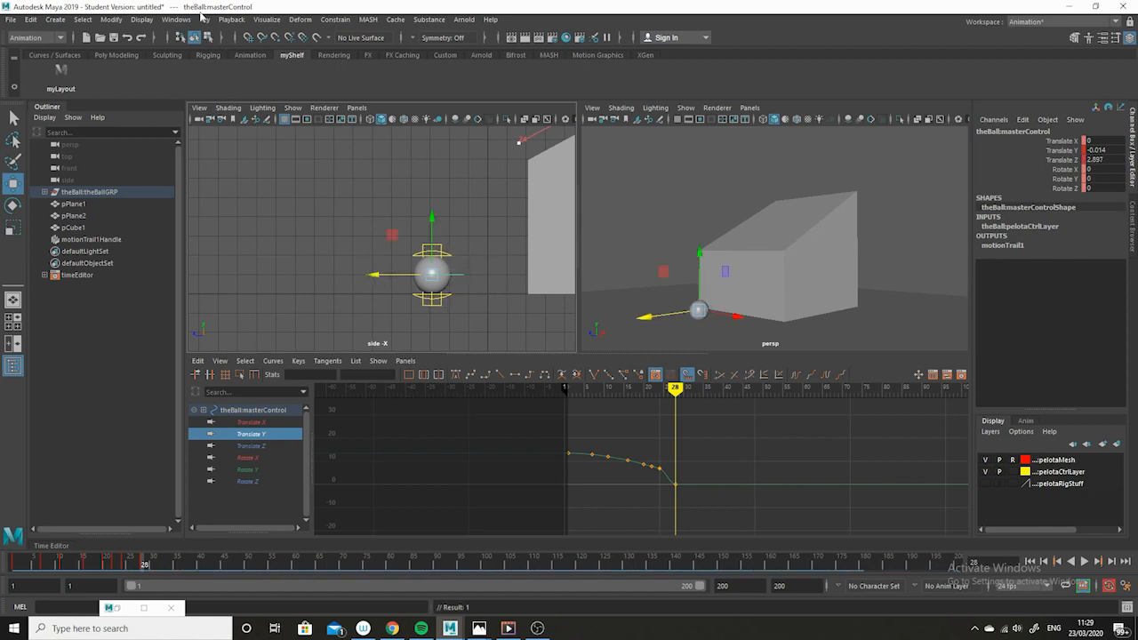
# Create a new motion trail for the ball and scrub the frames leading up to the landing to review its fall
pyautogui.click(267, 19)
pyautogui.click(299, 52)
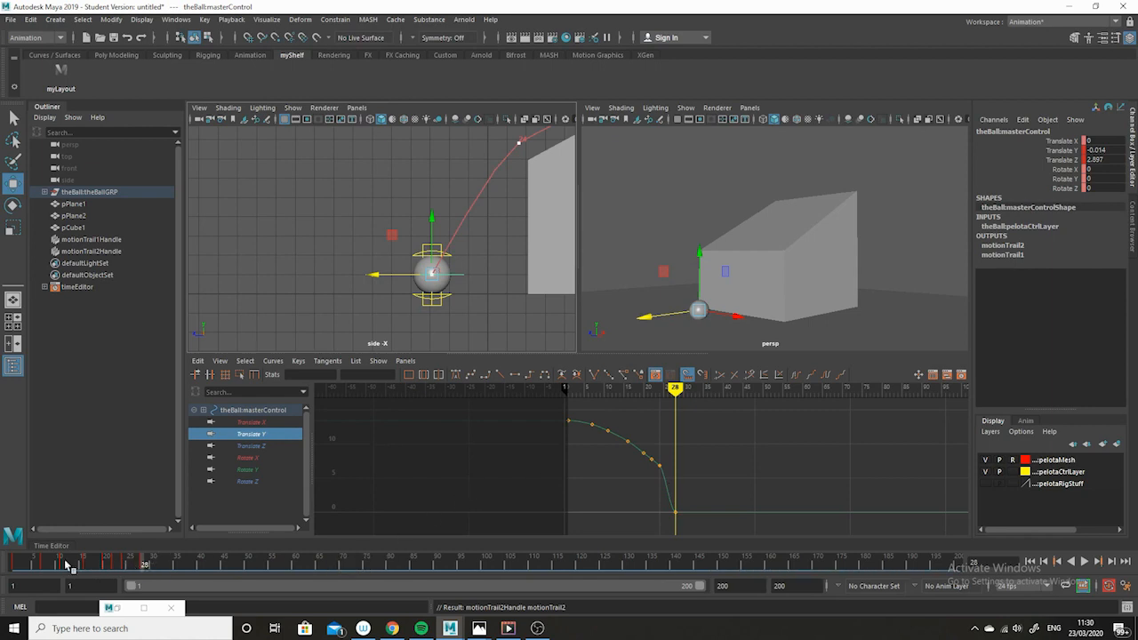
pyautogui.moveTo(142, 565); pyautogui.dragTo(101, 553)
pyautogui.moveTo(92, 549); pyautogui.dragTo(136, 567)
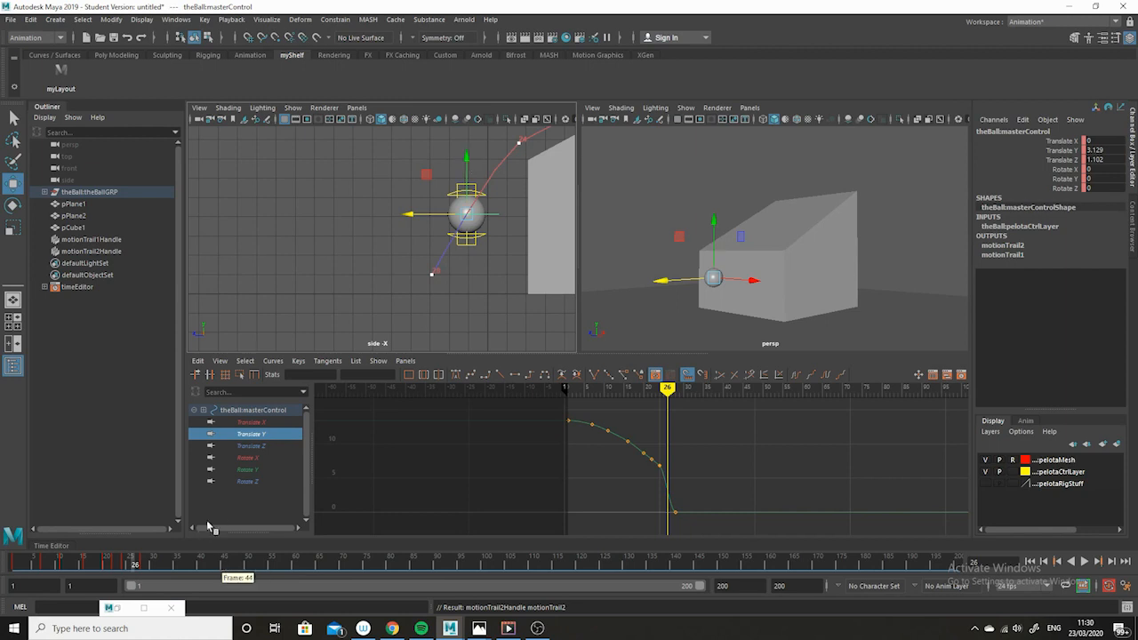
pyautogui.click(96, 567)
pyautogui.moveTo(96, 567); pyautogui.dragTo(125, 573)
# Select the Translate Y key at frame 28 and angle its incoming tangent upward so the ball falls in an accelerating arc
pyautogui.keyDown('alt'); pyautogui.moveTo(640, 483); pyautogui.dragTo(676, 512, button='right'); pyautogui.keyUp('alt')
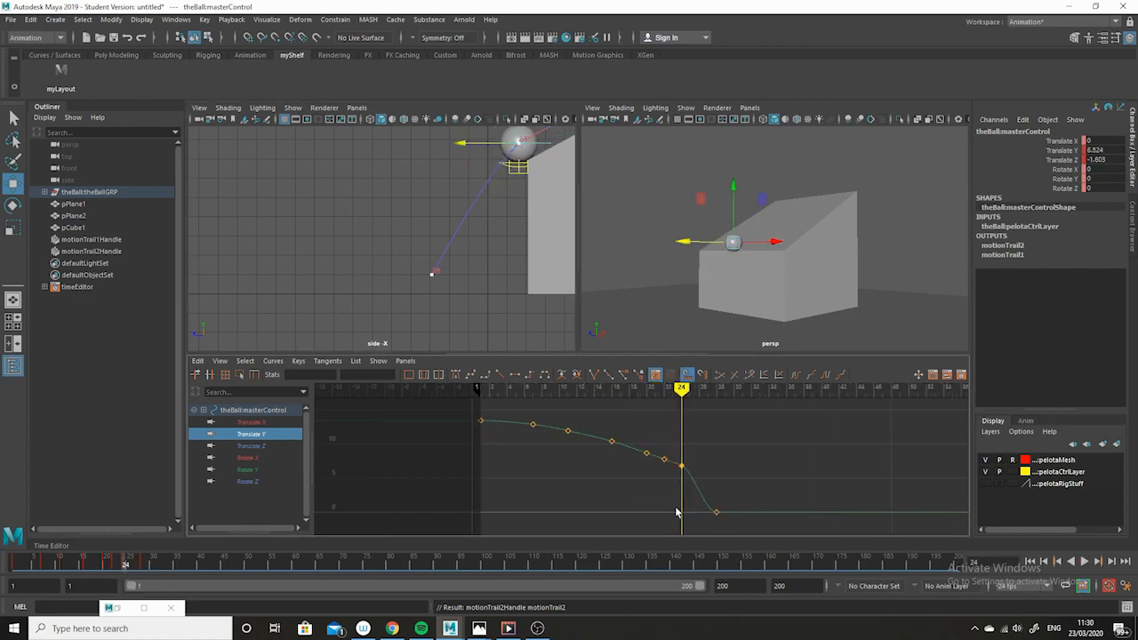
pyautogui.moveTo(742, 491); pyautogui.dragTo(699, 525)
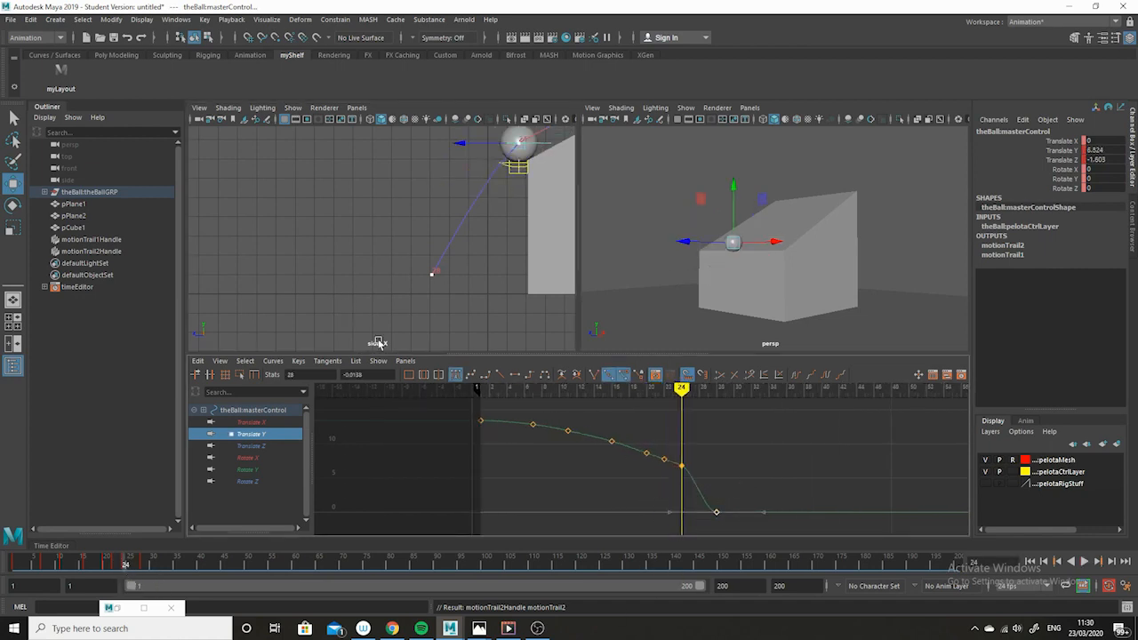
pyautogui.moveTo(125, 563)
pyautogui.mouseDown()
pyautogui.moveTo(89, 564)
pyautogui.moveTo(145, 564)
pyautogui.mouseUp()
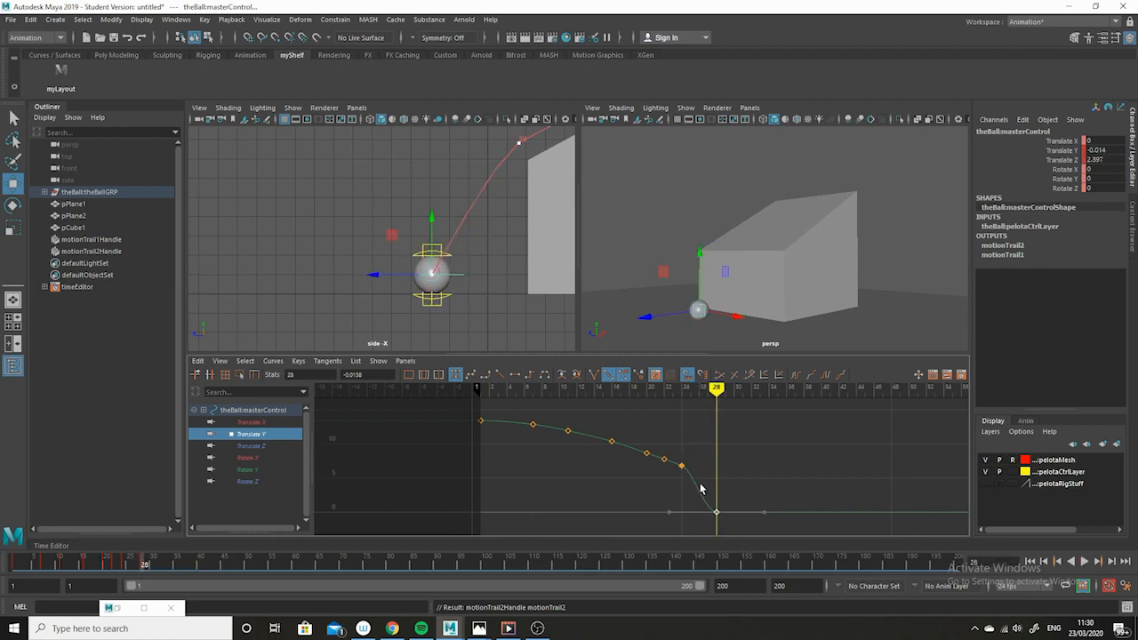
pyautogui.keyDown('alt'); pyautogui.moveTo(744, 504); pyautogui.dragTo(749, 476, button='middle'); pyautogui.keyUp('alt')
pyautogui.scroll(5, 749, 476)
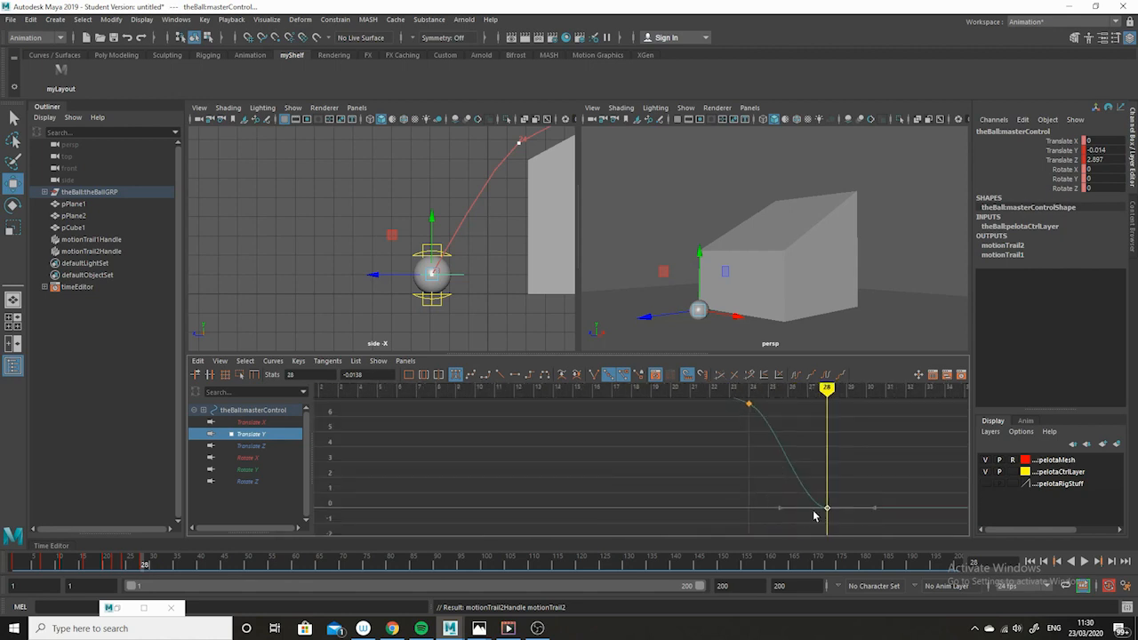
pyautogui.scroll(-5, 814, 515)
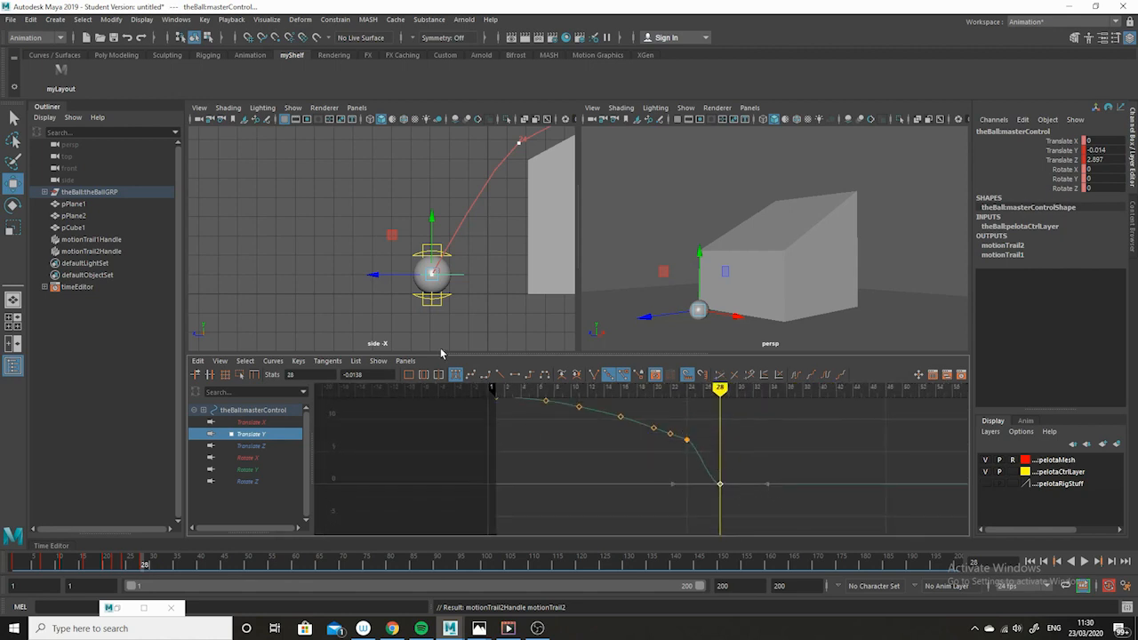
pyautogui.scroll(3, 727, 446)
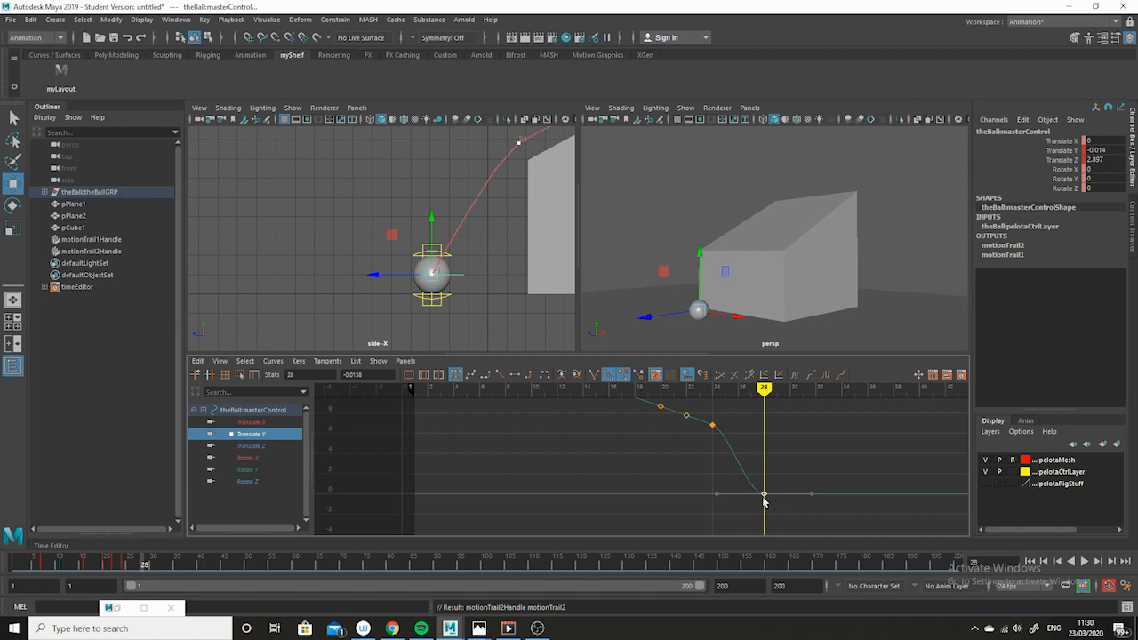
pyautogui.keyDown('alt'); pyautogui.moveTo(764, 498); pyautogui.dragTo(689, 455, button='middle'); pyautogui.keyUp('alt')
pyautogui.keyDown('alt'); pyautogui.moveTo(689, 456); pyautogui.dragTo(823, 433, button='right'); pyautogui.keyUp('alt')
pyautogui.keyDown('alt'); pyautogui.moveTo(823, 433); pyautogui.dragTo(607, 549, button='middle'); pyautogui.keyUp('alt')
pyautogui.keyDown('alt'); pyautogui.moveTo(777, 493); pyautogui.dragTo(654, 476, button='right'); pyautogui.keyUp('alt')
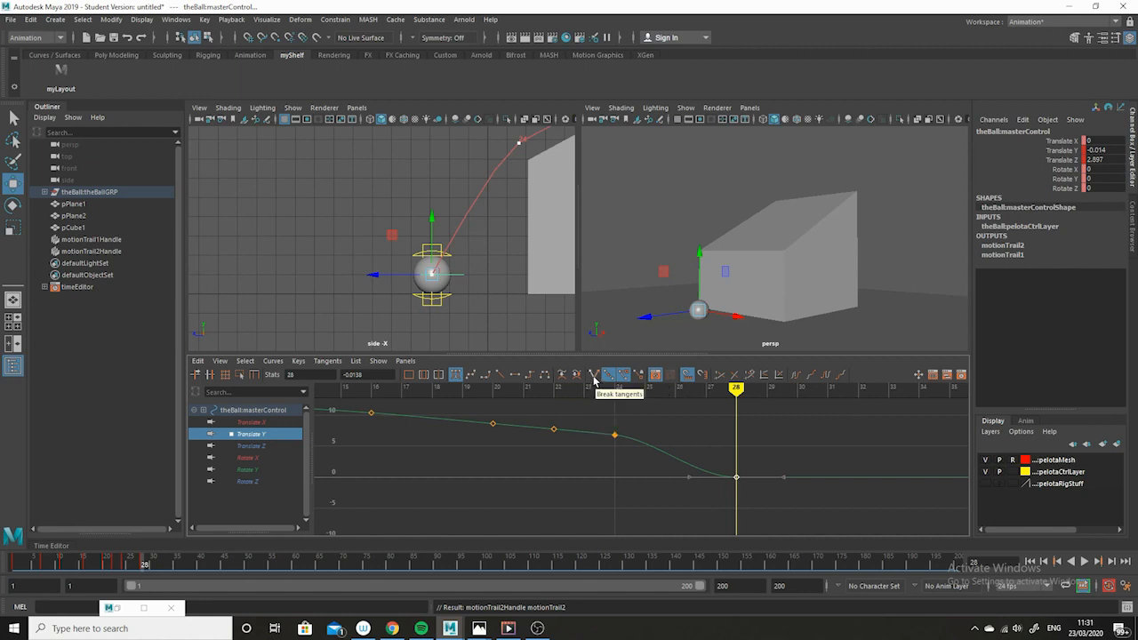
pyautogui.moveTo(680, 461); pyautogui.dragTo(716, 500)
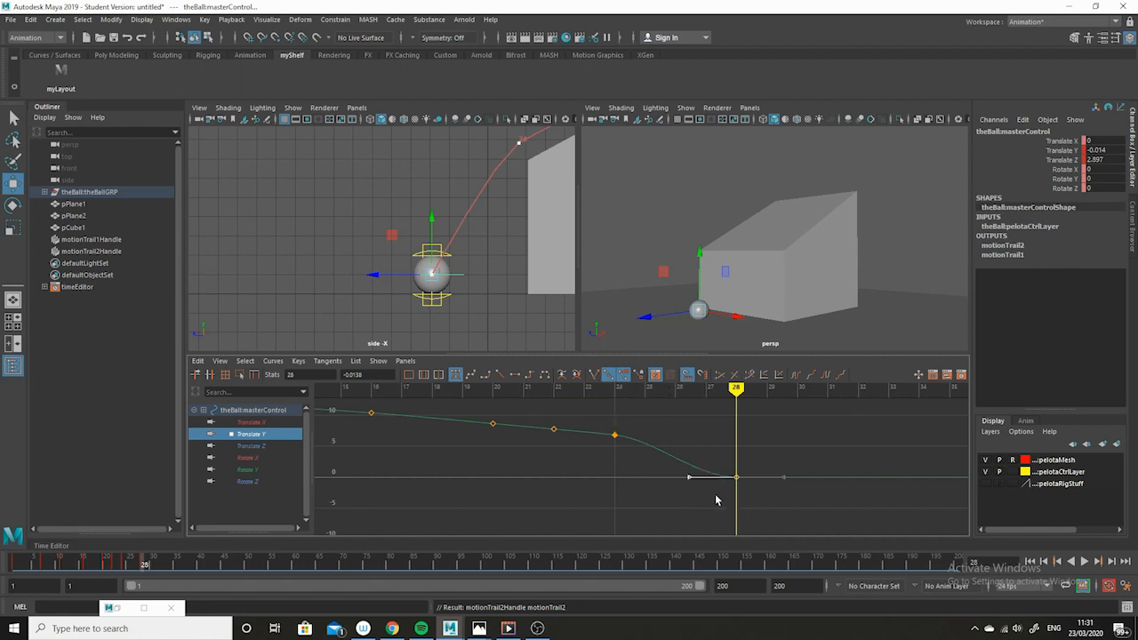
pyautogui.moveTo(694, 502); pyautogui.dragTo(700, 466, button='middle')
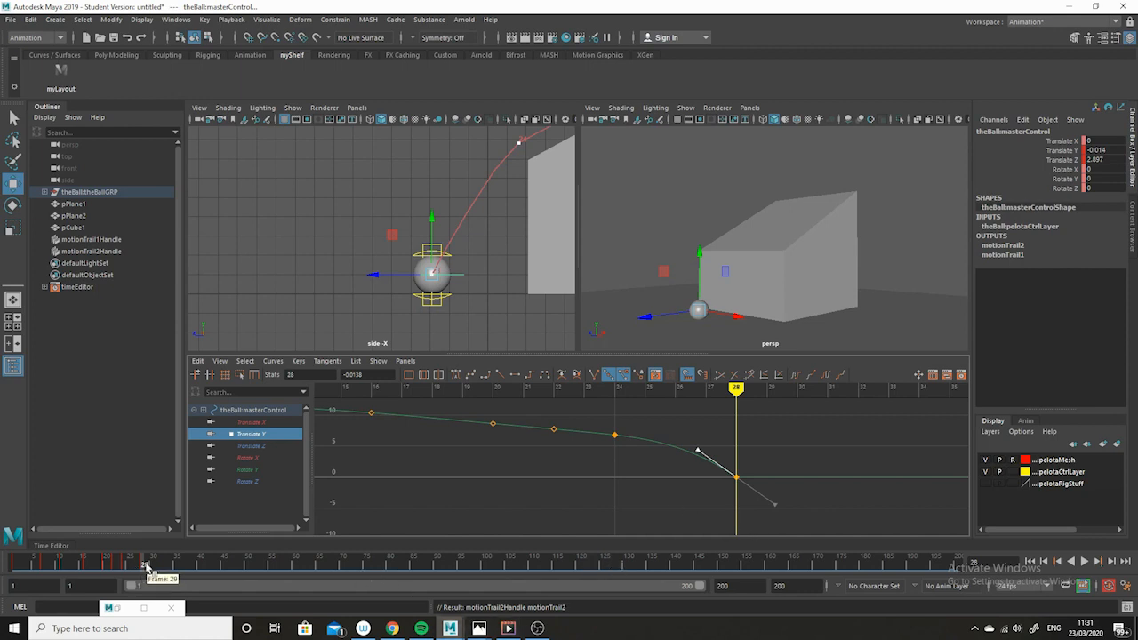
# Key the ball at frame 32, then break the frame 28 Translate Y key's tangents and make the outgoing one flat
pyautogui.moveTo(147, 567); pyautogui.dragTo(158, 572)
pyautogui.press('s')
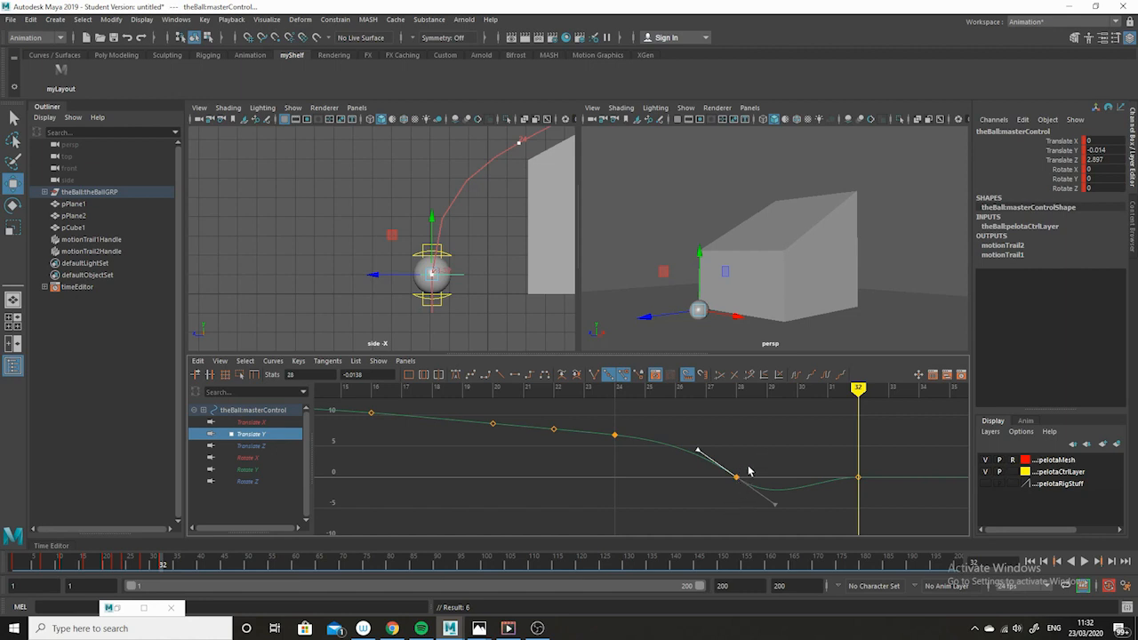
pyautogui.click(738, 479)
pyautogui.click(594, 376)
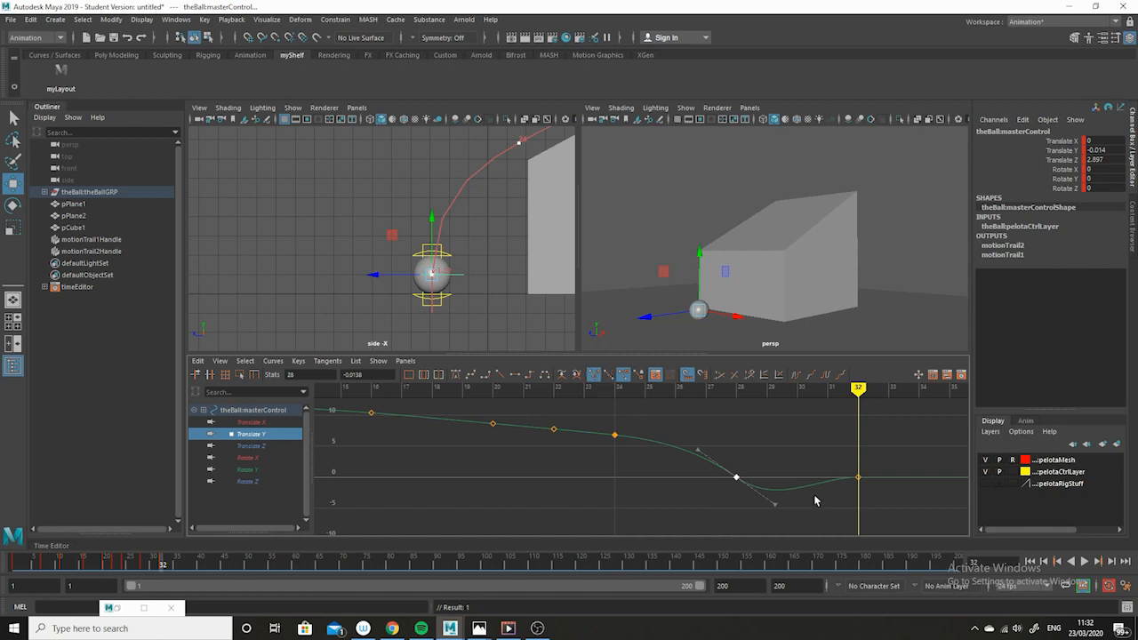
pyautogui.click(775, 505)
pyautogui.click(515, 374)
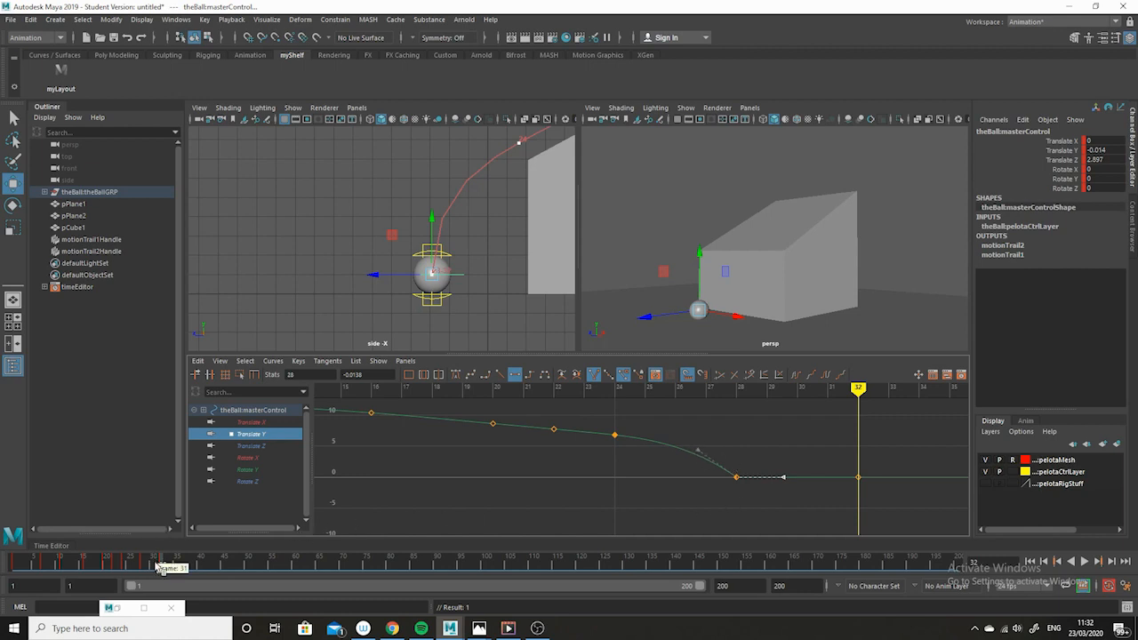
# Frame the whole fall in the side view and try moving the Translate Y landing key from frame 28 to frame 29
pyautogui.moveTo(154, 561)
pyautogui.mouseDown()
pyautogui.moveTo(84, 561)
pyautogui.moveTo(148, 559)
pyautogui.mouseUp()
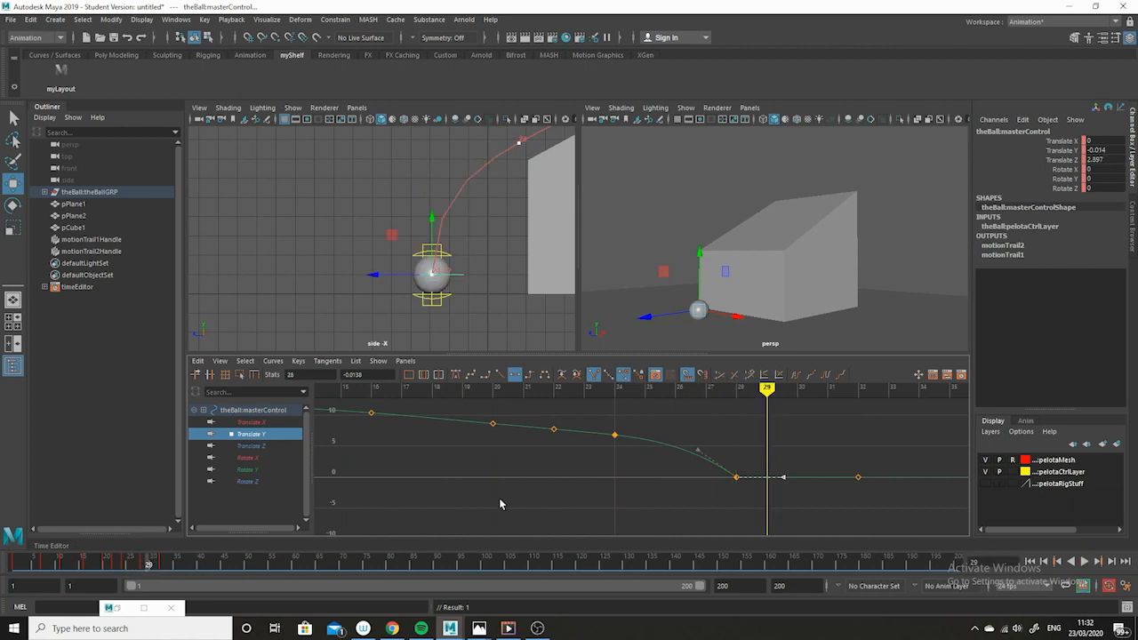
pyautogui.keyDown('alt'); pyautogui.moveTo(514, 312); pyautogui.dragTo(444, 280, button='right'); pyautogui.keyUp('alt')
pyautogui.keyDown('alt'); pyautogui.moveTo(567, 308); pyautogui.dragTo(526, 330, button='middle'); pyautogui.keyUp('alt')
pyautogui.keyDown('alt'); pyautogui.moveTo(525, 330); pyautogui.dragTo(407, 307, button='right'); pyautogui.keyUp('alt')
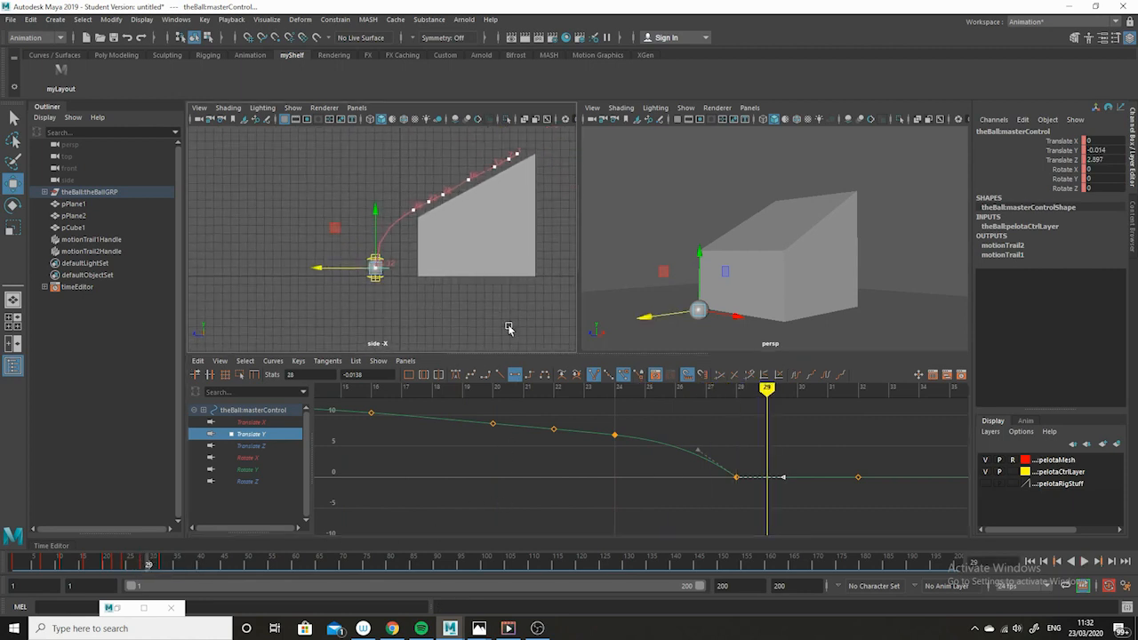
pyautogui.moveTo(790, 455); pyautogui.dragTo(722, 502)
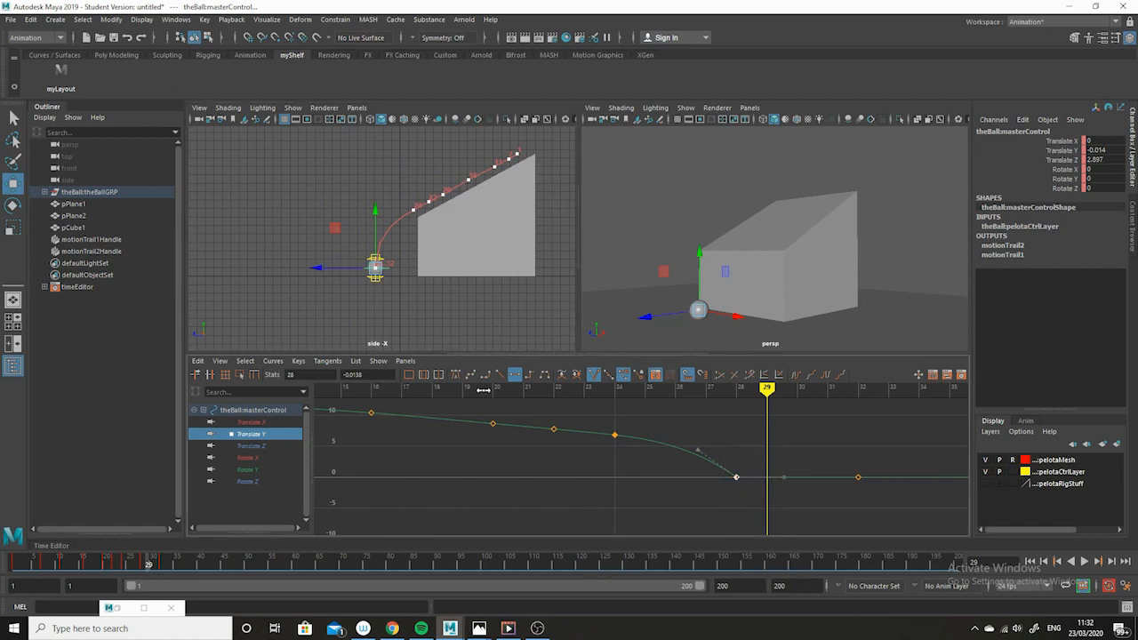
pyautogui.click(737, 500)
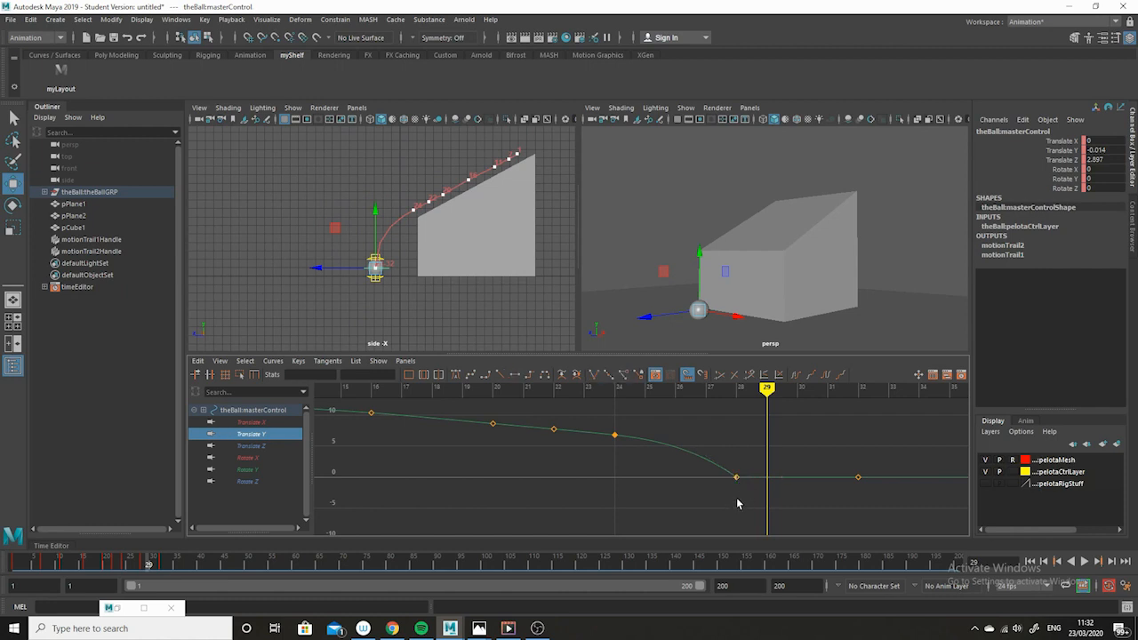
pyautogui.moveTo(763, 440); pyautogui.dragTo(726, 493)
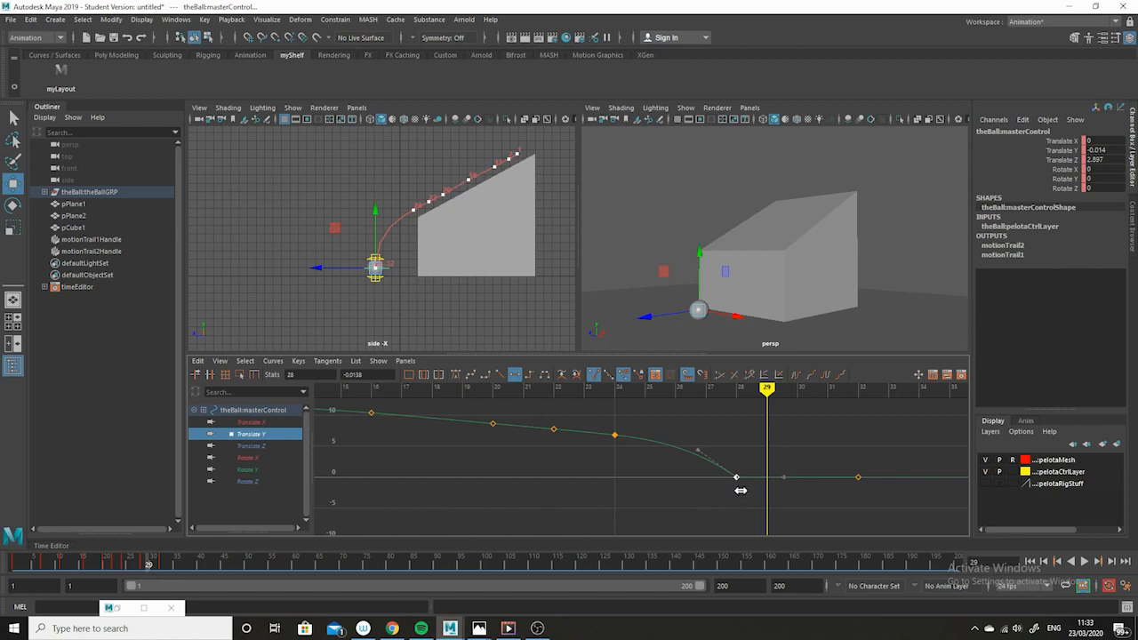
pyautogui.moveTo(748, 490); pyautogui.dragTo(752, 489)
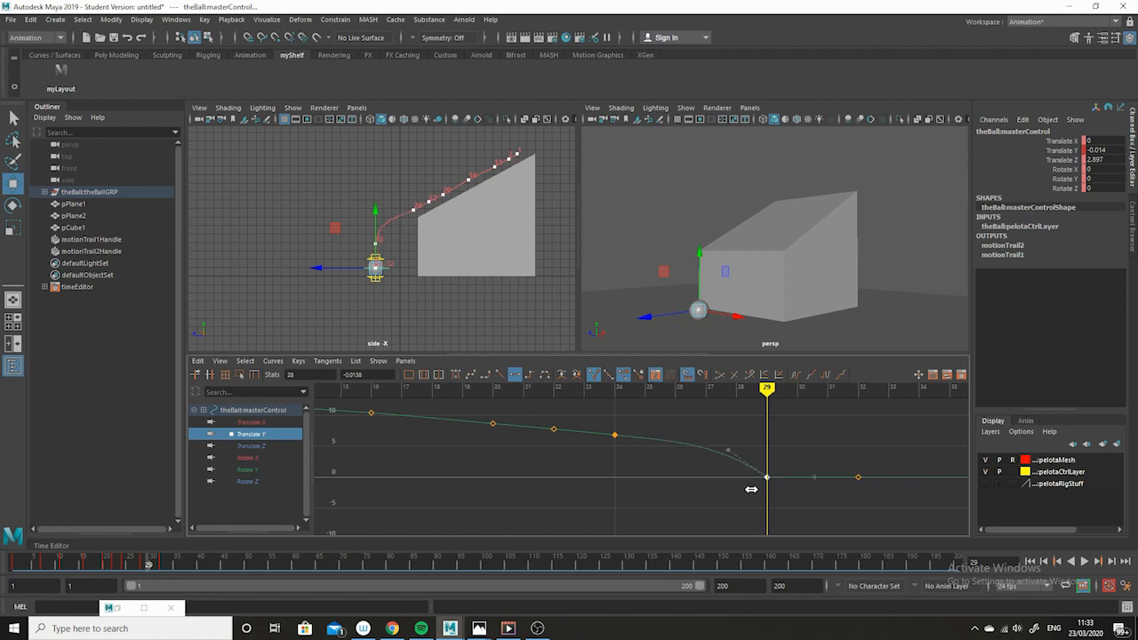
# Try the Translate Y landing key at frame 27, check the faster fall, and return the key to frame 28
pyautogui.moveTo(767, 393); pyautogui.dragTo(618, 393)
pyautogui.moveTo(792, 492); pyautogui.dragTo(733, 511, button='middle')
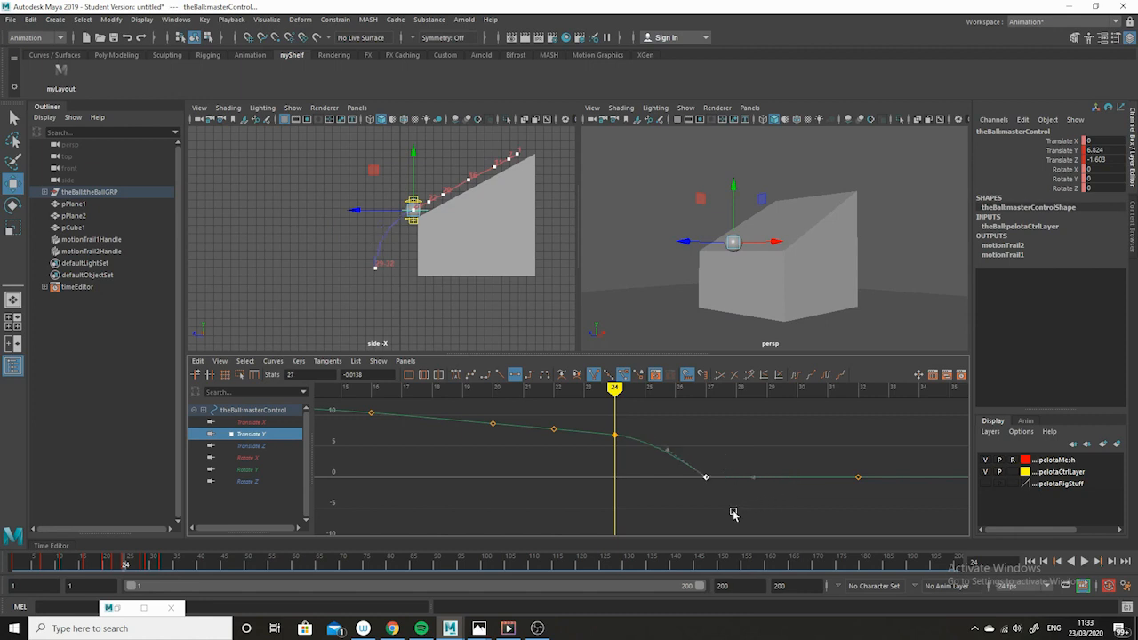
pyautogui.moveTo(617, 392); pyautogui.dragTo(706, 392)
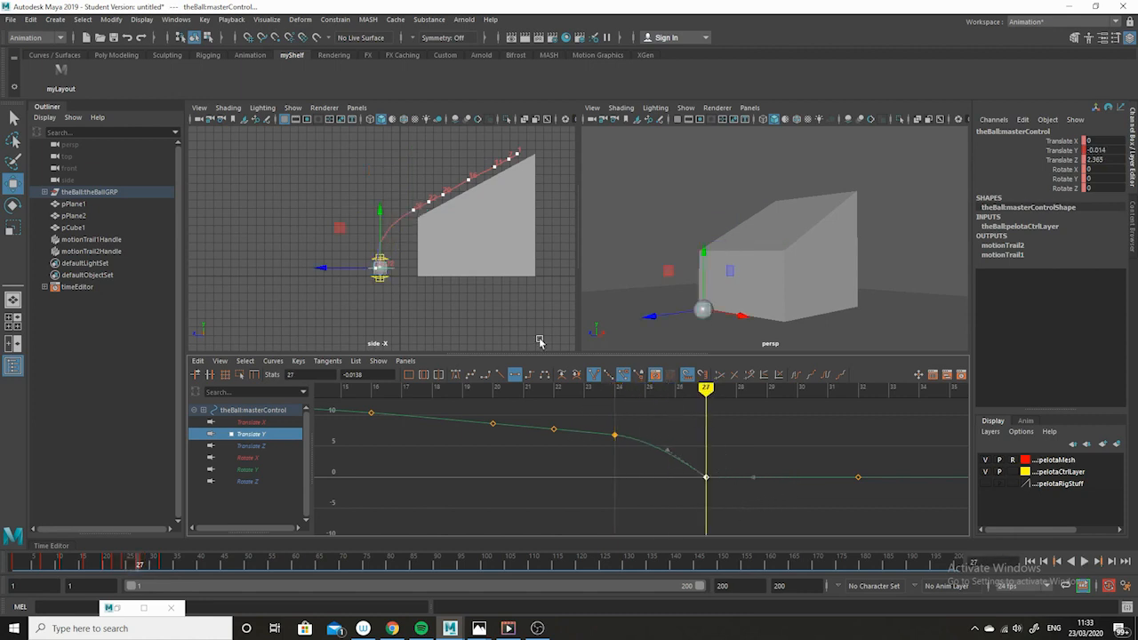
pyautogui.moveTo(742, 458); pyautogui.dragTo(709, 491)
pyautogui.moveTo(711, 491); pyautogui.dragTo(721, 490, button='middle')
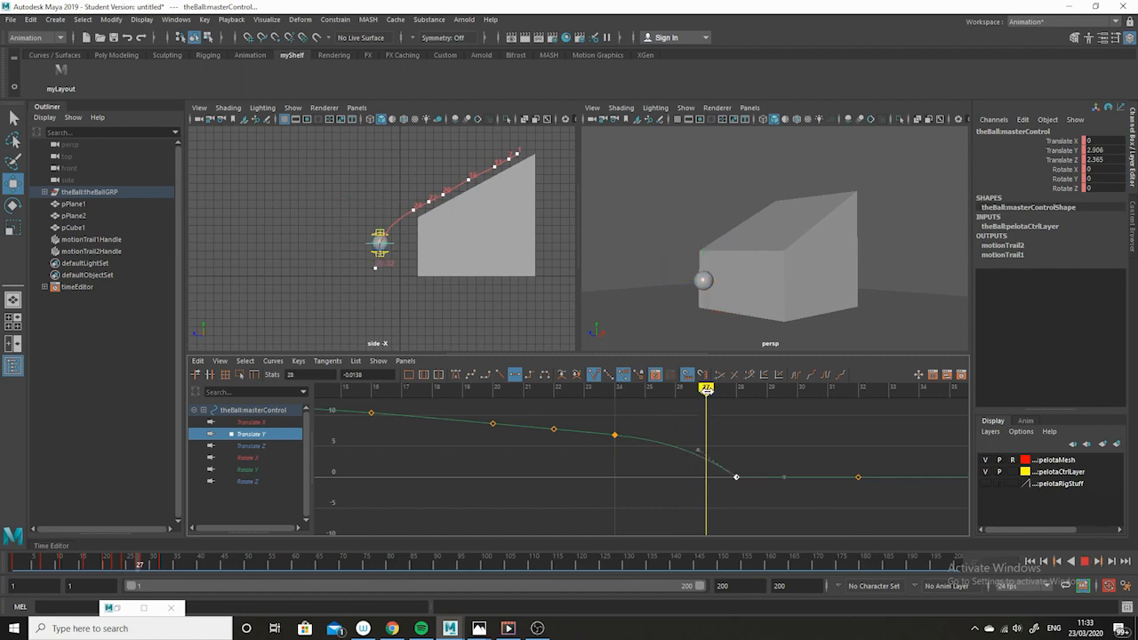
pyautogui.press('.')
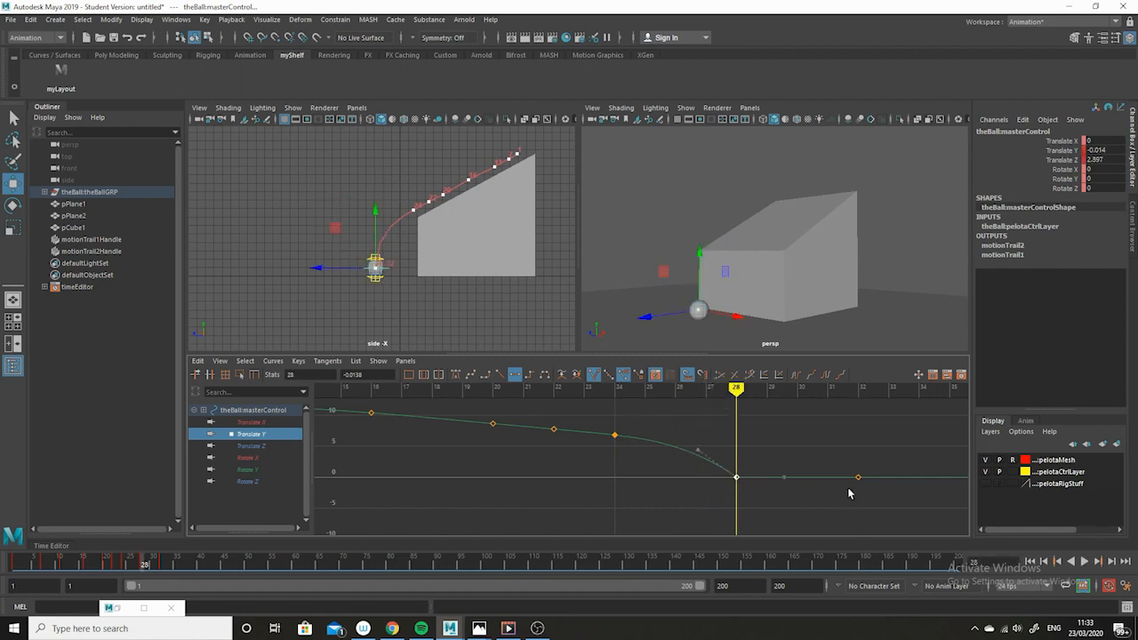
# Orbit the perspective view to see the ramp from the side and scrub the animation to frame 28 to review the fall
pyautogui.keyDown('alt'); pyautogui.moveTo(788, 336); pyautogui.dragTo(752, 326); pyautogui.keyUp('alt')
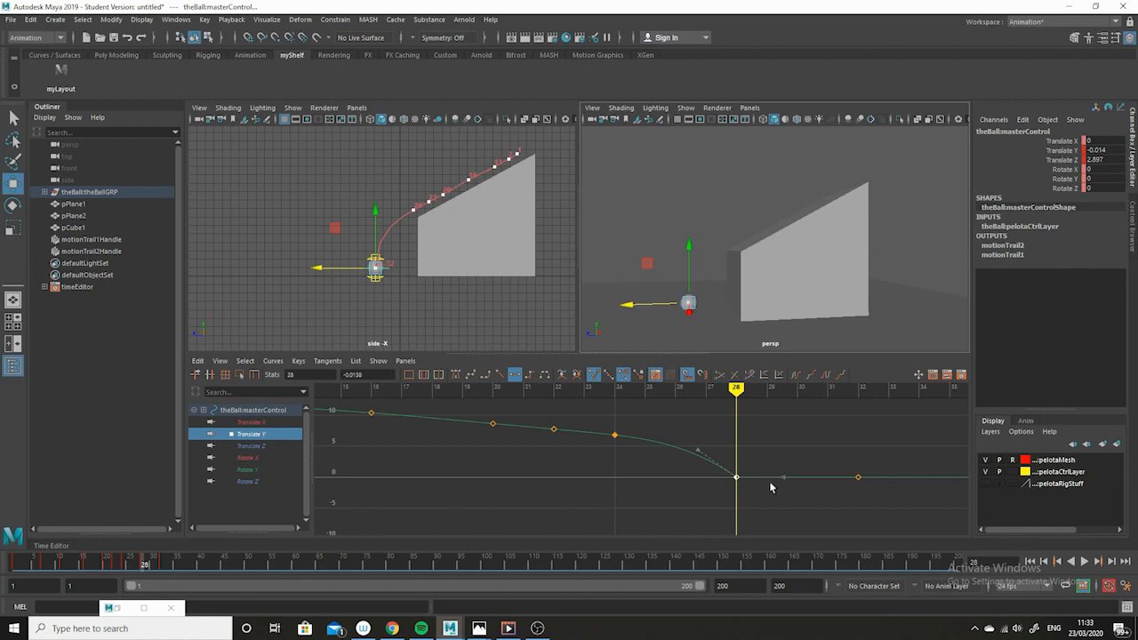
pyautogui.scroll(2, 449, 293)
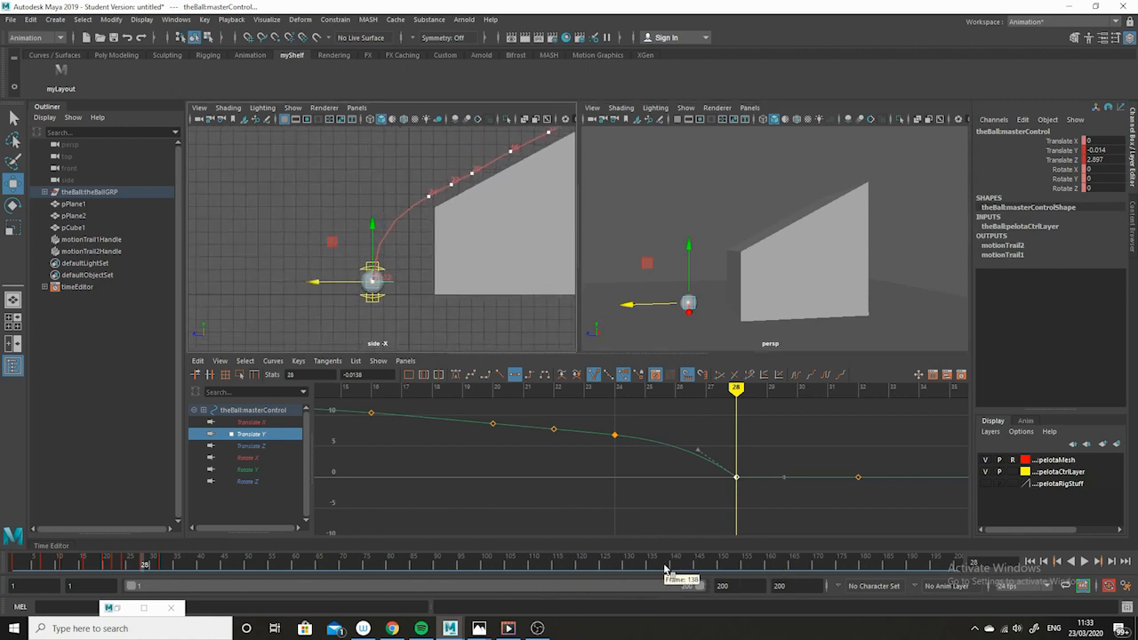
pyautogui.click(405, 563)
pyautogui.moveTo(404, 563); pyautogui.dragTo(68, 562)
pyautogui.moveTo(130, 569)
pyautogui.mouseDown()
pyautogui.moveTo(173, 578)
pyautogui.moveTo(76, 569)
pyautogui.moveTo(146, 572)
pyautogui.mouseUp()
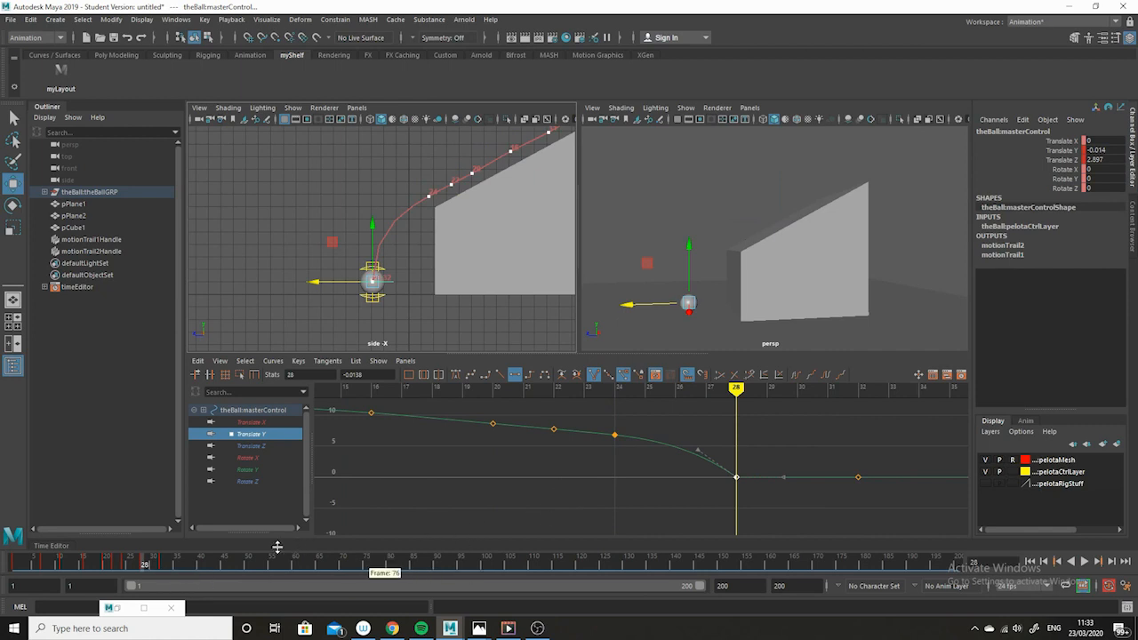
# Scrub the fall through frame 33 and compare the ball's Translate Z and Translate Y curves around the landing at frame 28
pyautogui.moveTo(153, 570); pyautogui.dragTo(167, 575)
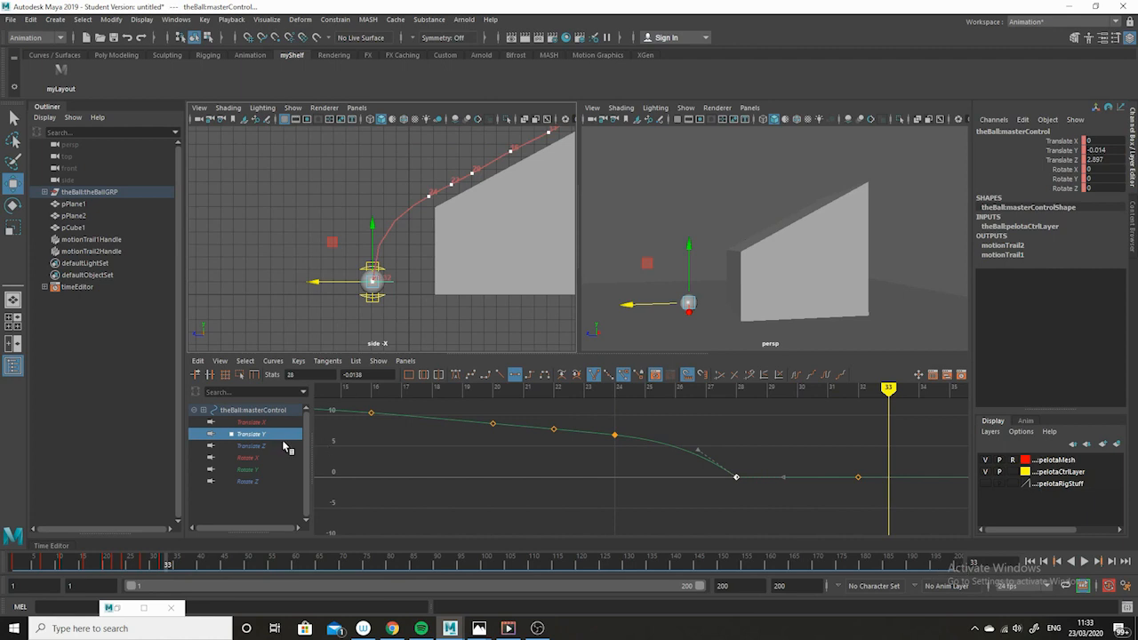
pyautogui.click(251, 447)
pyautogui.press('f')
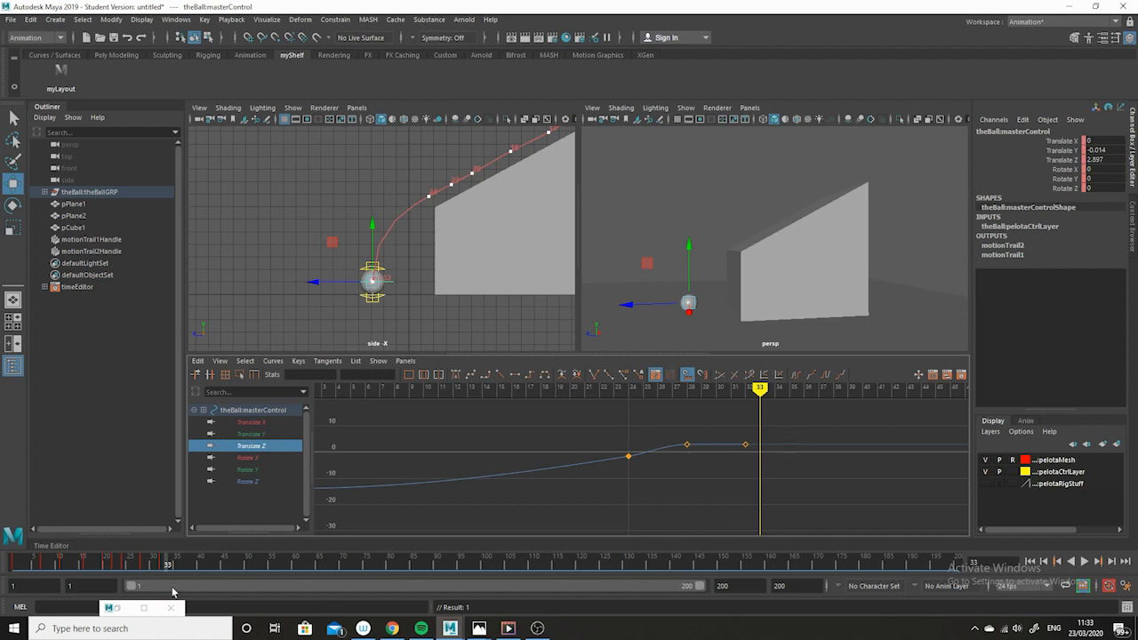
pyautogui.click(93, 566)
pyautogui.moveTo(92, 565); pyautogui.dragTo(129, 566)
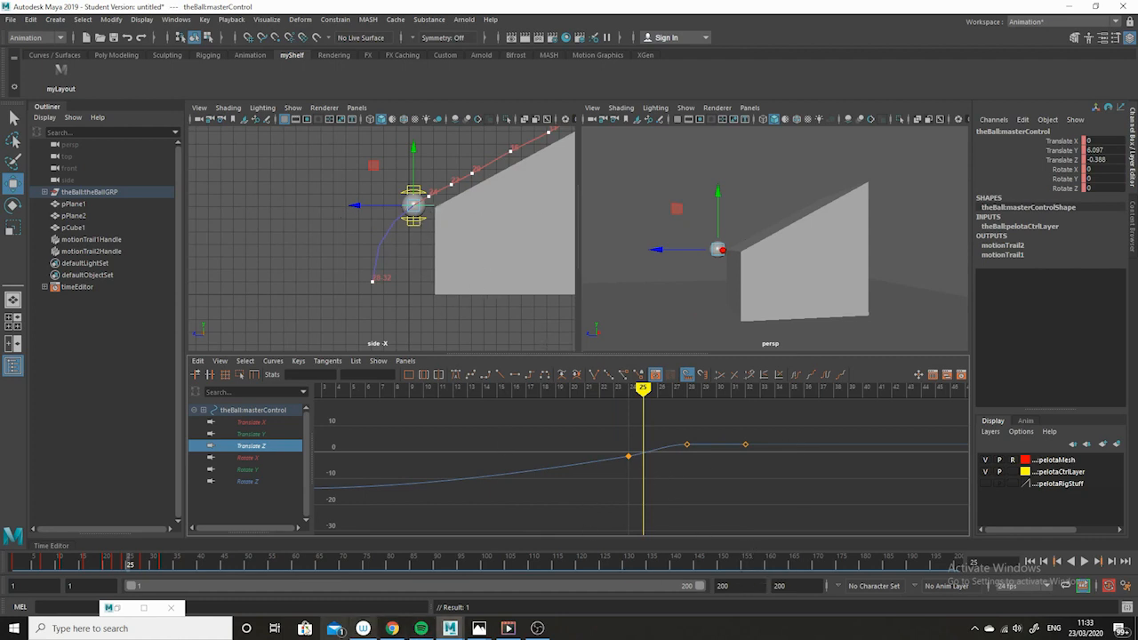
pyautogui.click(257, 434)
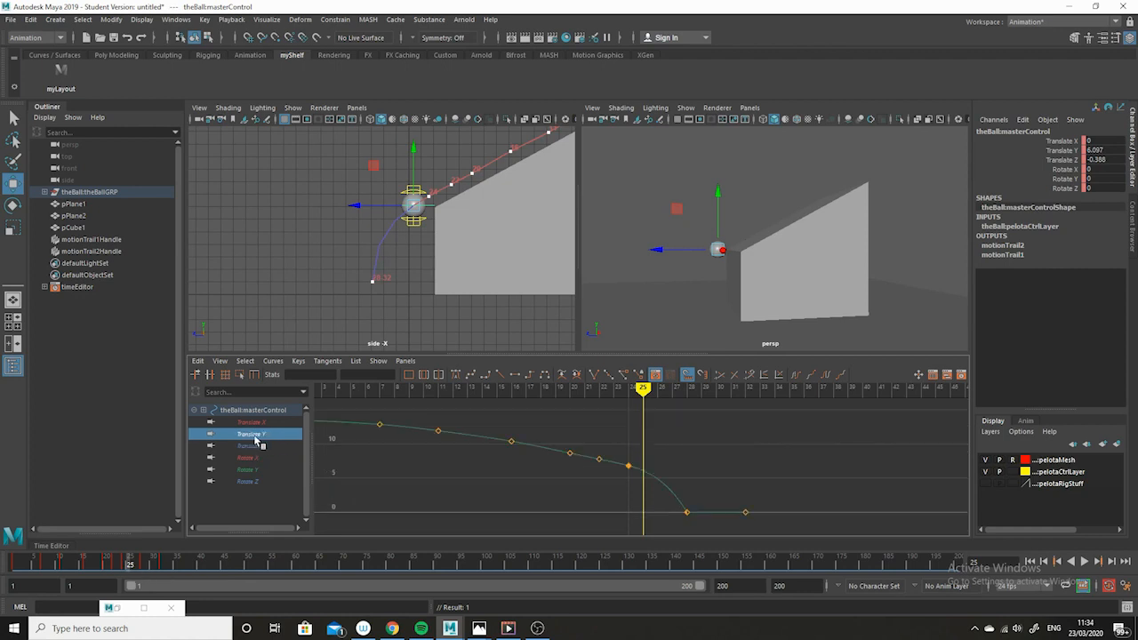
pyautogui.moveTo(169, 562); pyautogui.dragTo(144, 557)
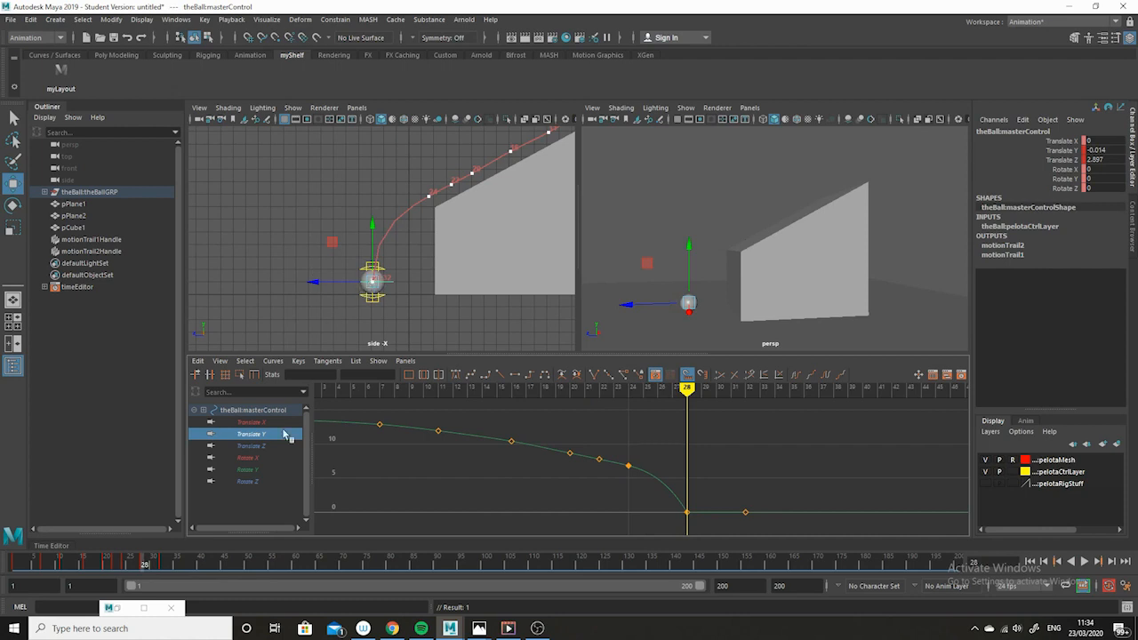
# Delete the Translate Z keys at frames 28 and 32 and scrub to frame 32 to check the ball's forward travel
pyautogui.click(258, 445)
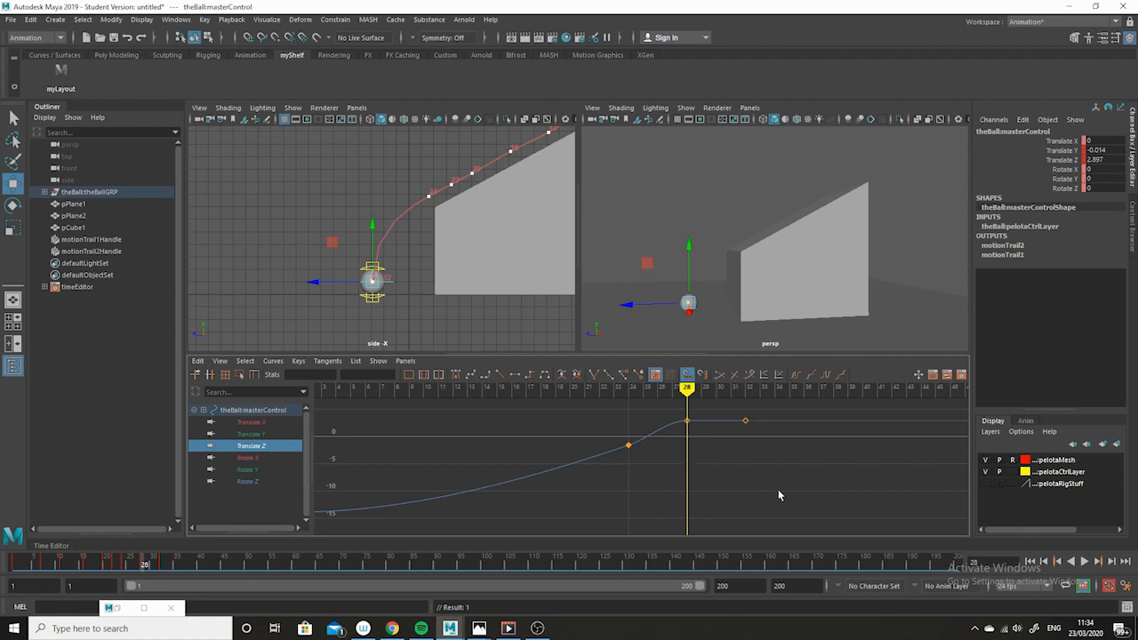
pyautogui.moveTo(827, 496); pyautogui.dragTo(681, 414)
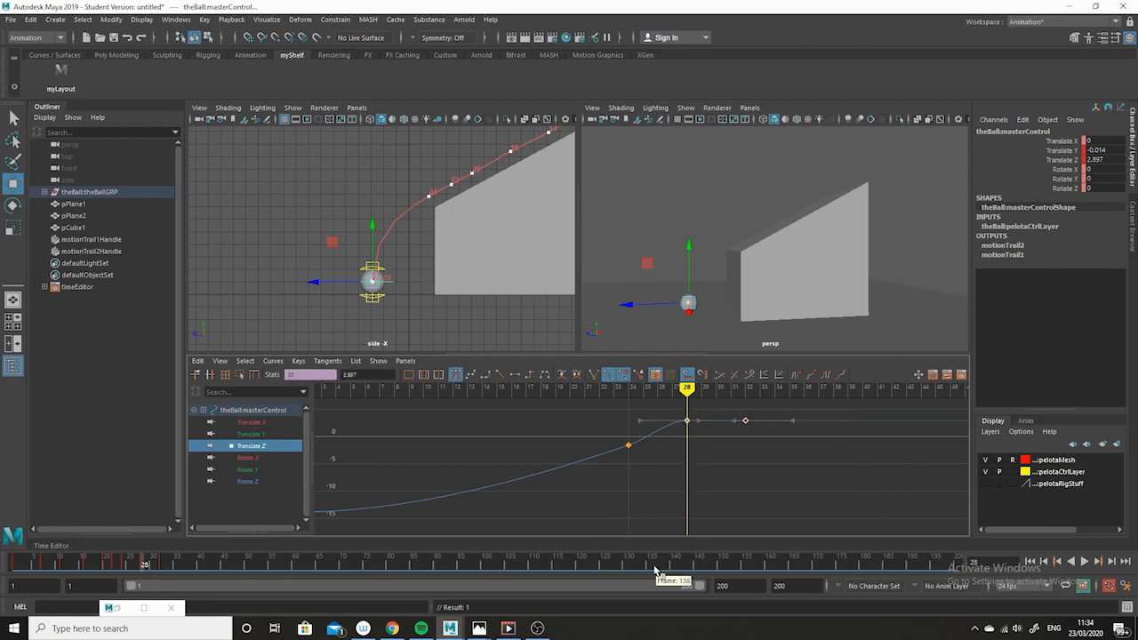
pyautogui.moveTo(128, 566); pyautogui.dragTo(176, 567)
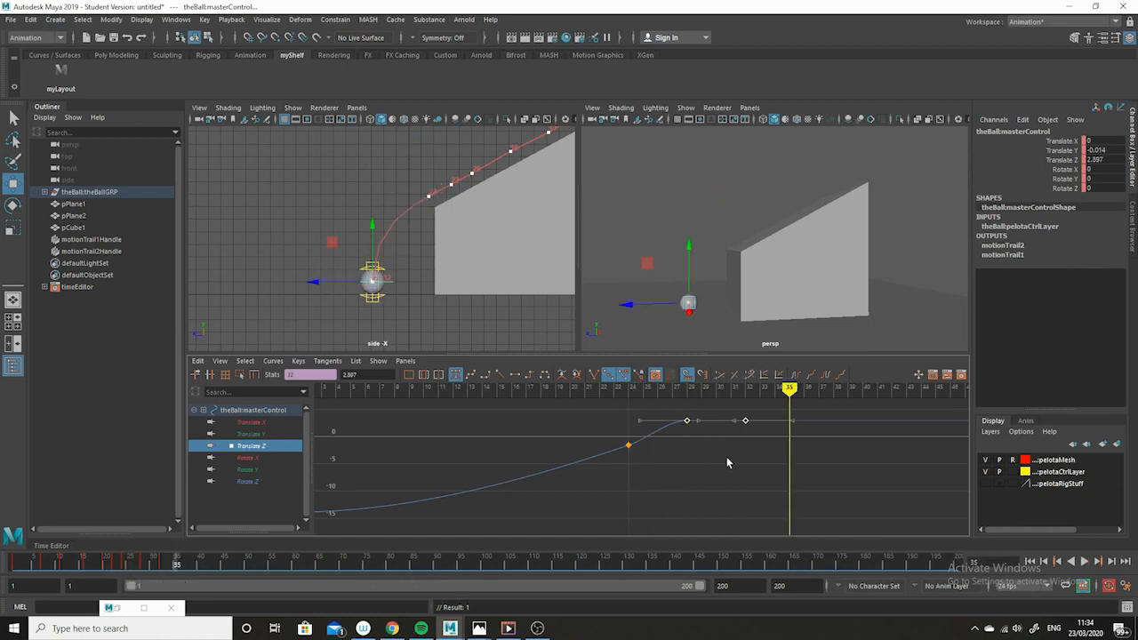
pyautogui.press('Delete')
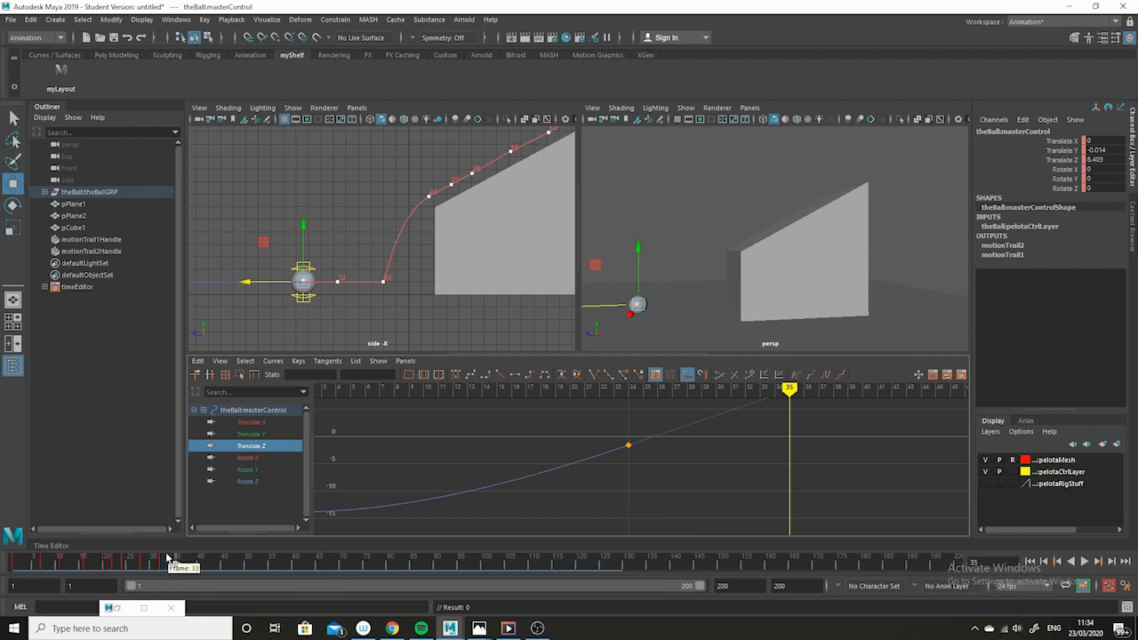
pyautogui.moveTo(171, 565); pyautogui.dragTo(145, 583)
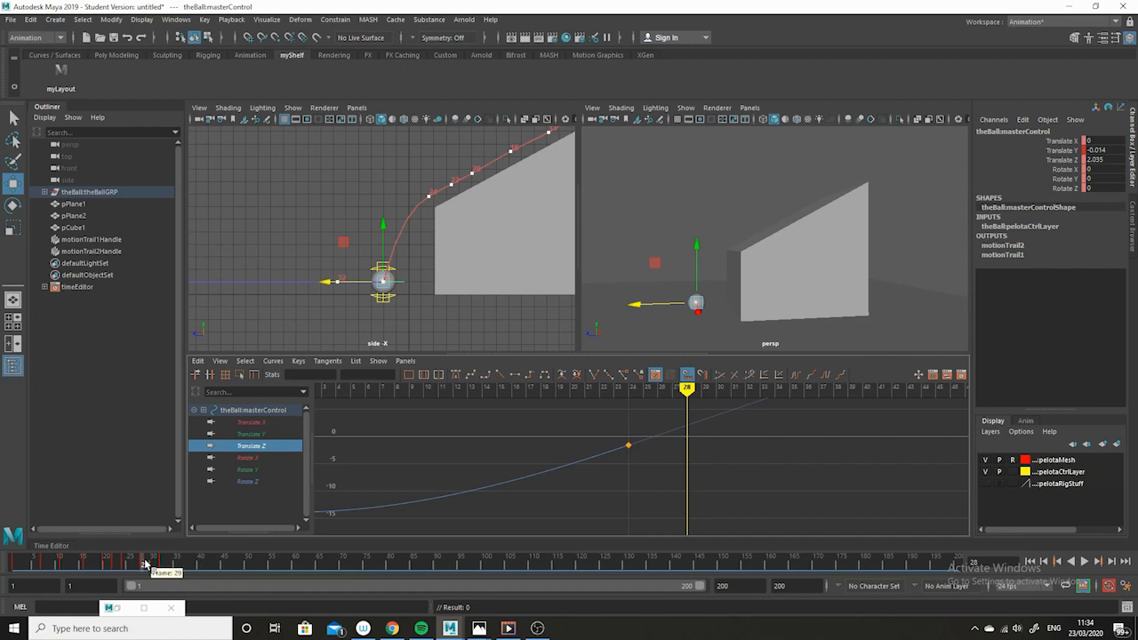
pyautogui.moveTo(148, 564); pyautogui.dragTo(161, 563)
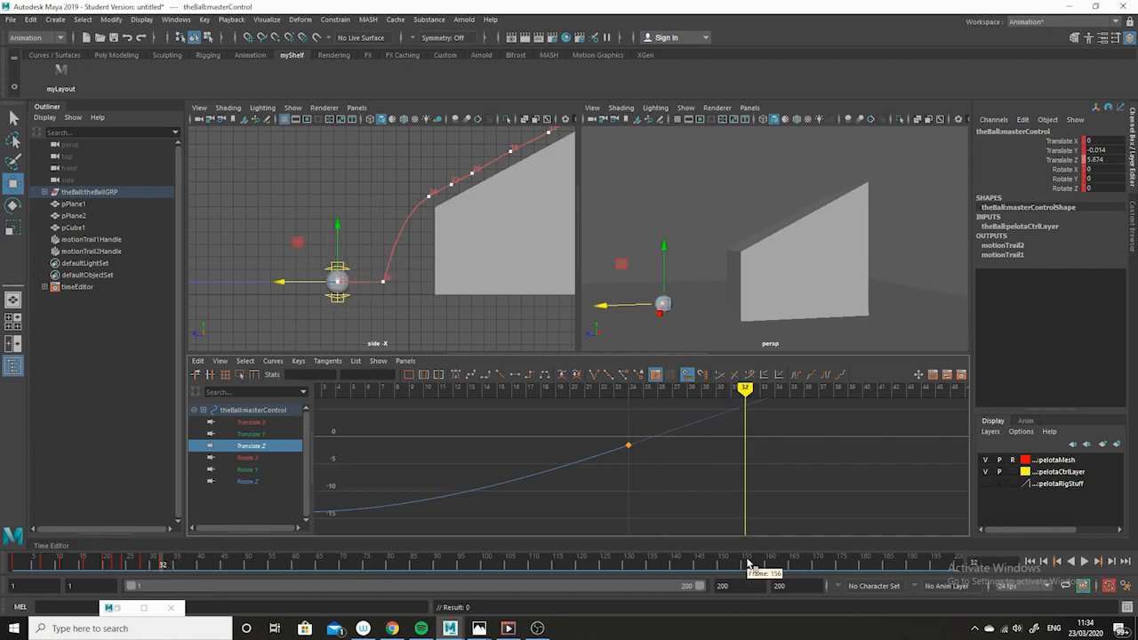
# Raise the Translate Y key at frame 32 to 3.579 as the peak of the ball's first bounce
pyautogui.click(254, 436)
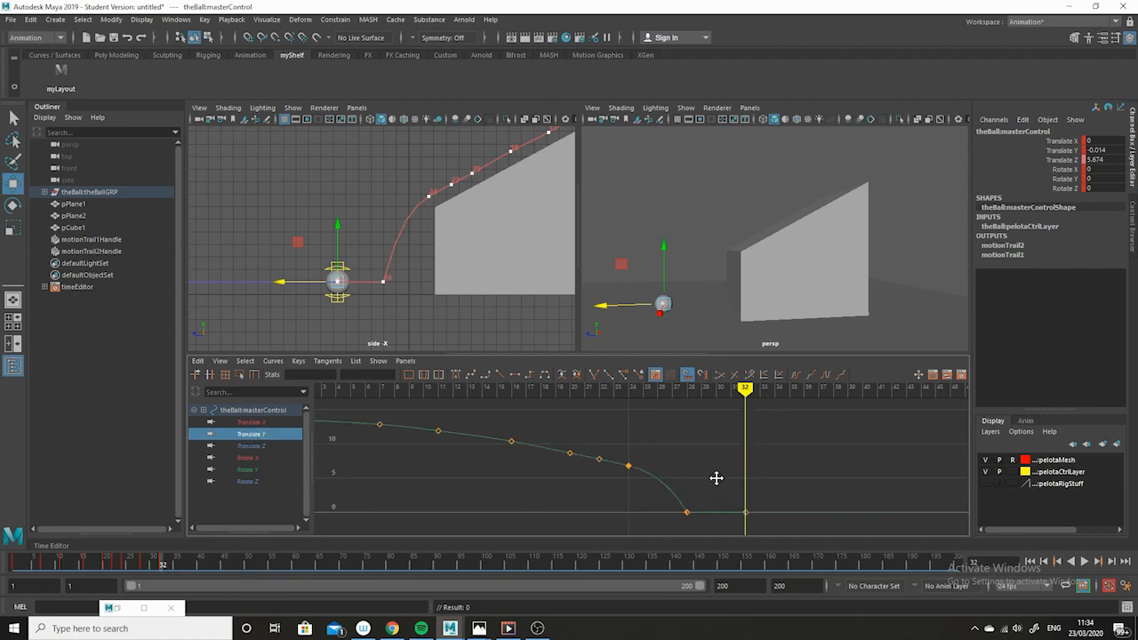
pyautogui.keyDown('alt'); pyautogui.moveTo(717, 478); pyautogui.dragTo(713, 459, button='middle'); pyautogui.keyUp('alt')
pyautogui.keyDown('alt'); pyautogui.keyDown('shift'); pyautogui.moveTo(633, 481); pyautogui.dragTo(659, 475, button='right'); pyautogui.keyUp('shift'); pyautogui.keyUp('alt')
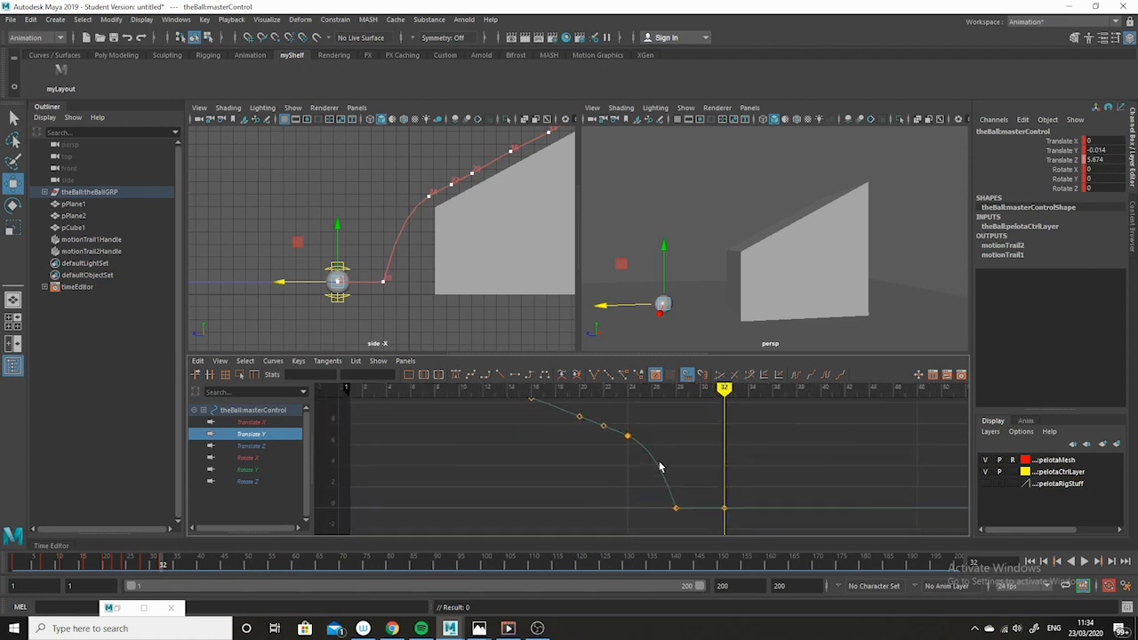
pyautogui.keyDown('alt'); pyautogui.moveTo(660, 463); pyautogui.dragTo(730, 492, button='middle'); pyautogui.keyUp('alt')
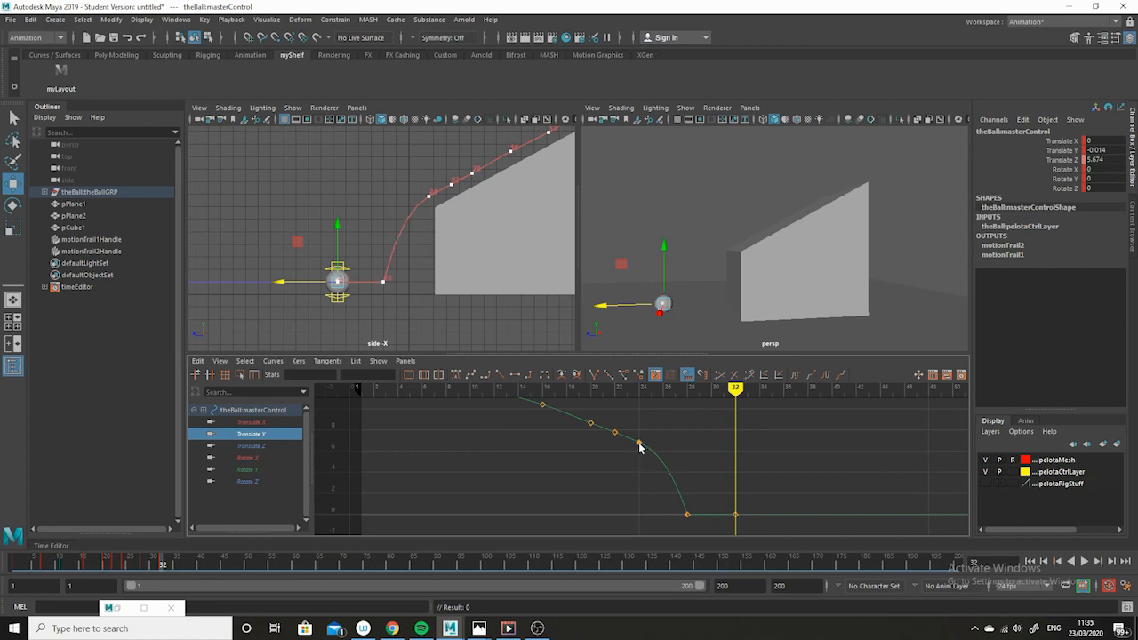
pyautogui.click(737, 514)
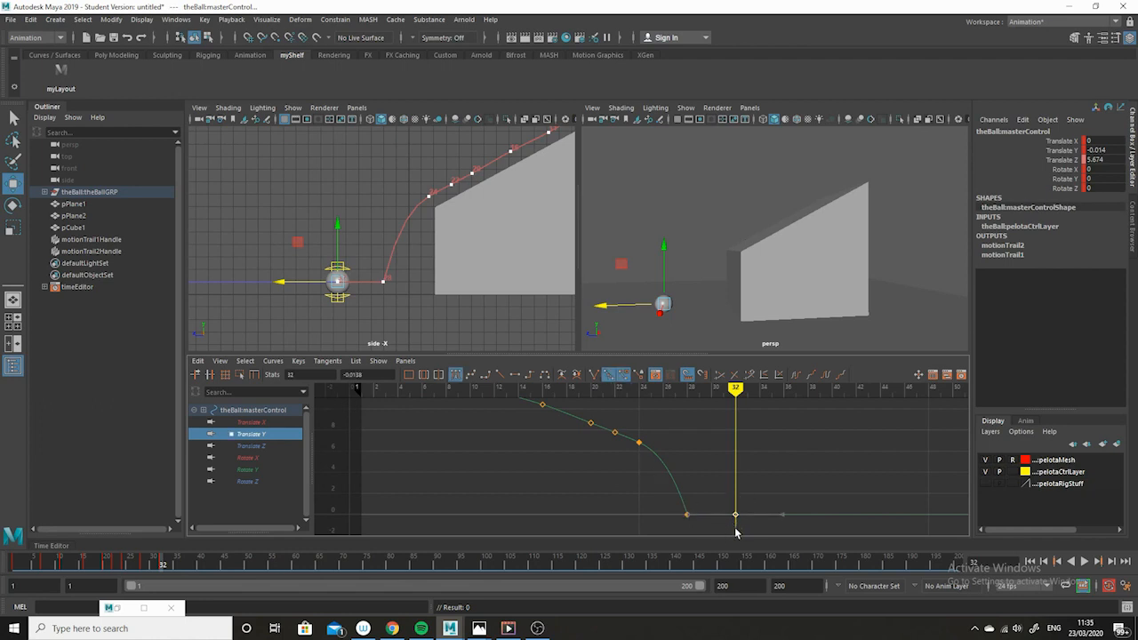
pyautogui.moveTo(737, 518); pyautogui.dragTo(726, 468)
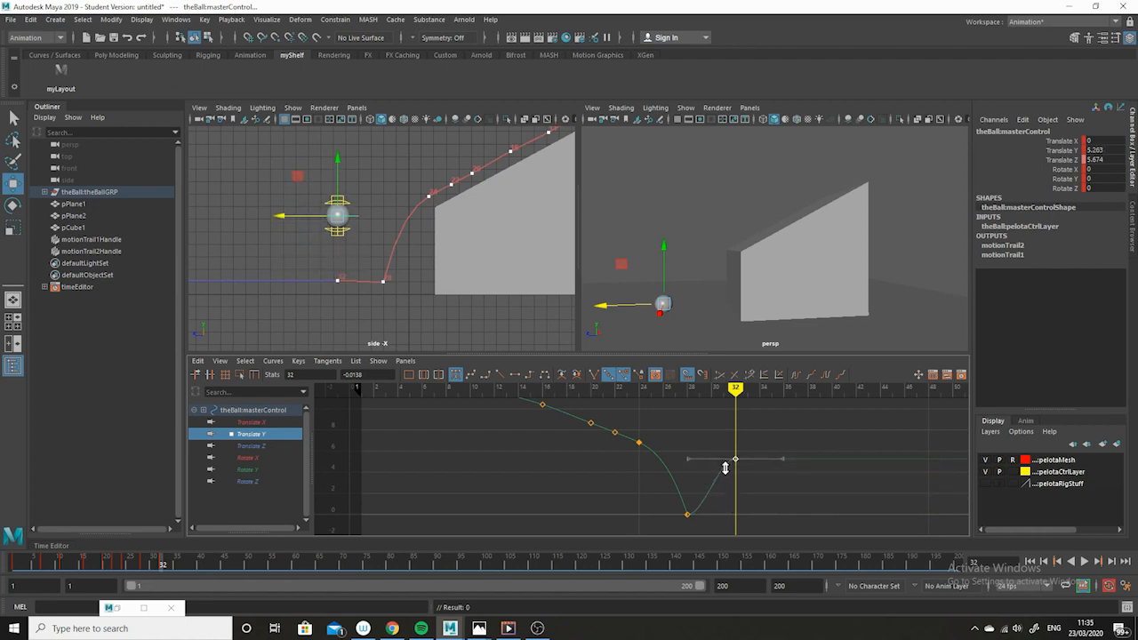
pyautogui.moveTo(726, 468); pyautogui.dragTo(725, 474)
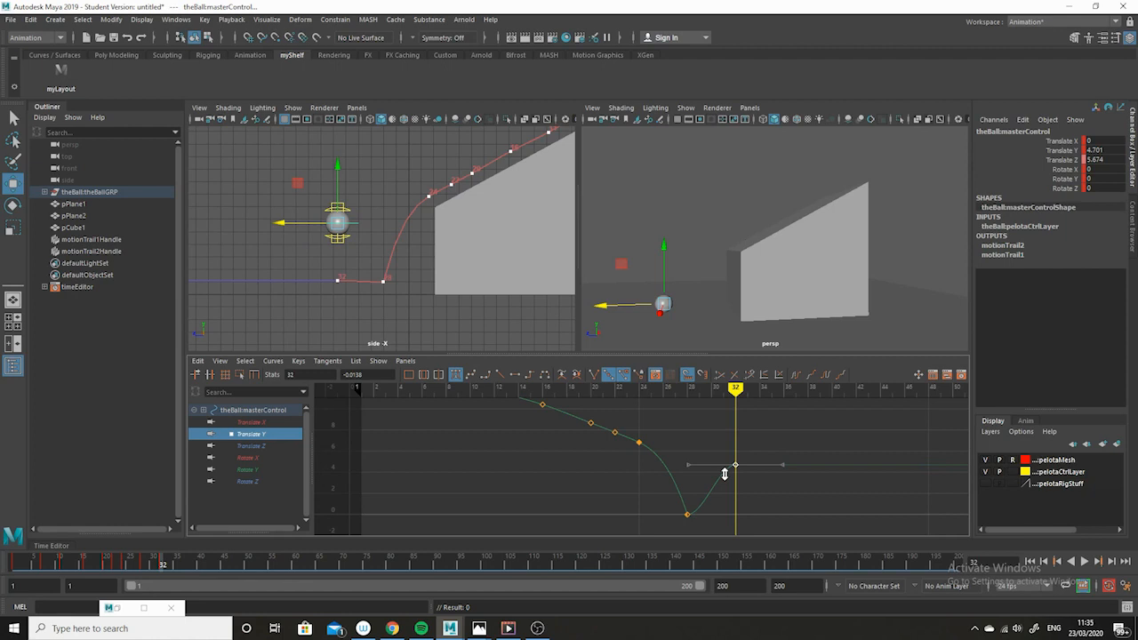
pyautogui.moveTo(725, 474); pyautogui.dragTo(724, 486)
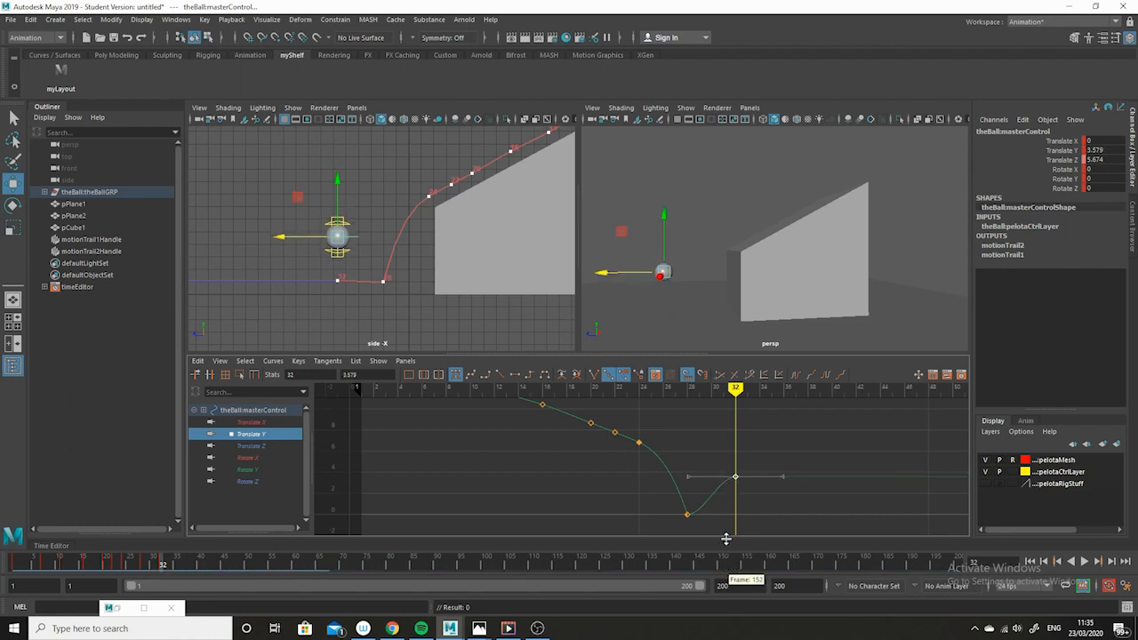
pyautogui.click(738, 509)
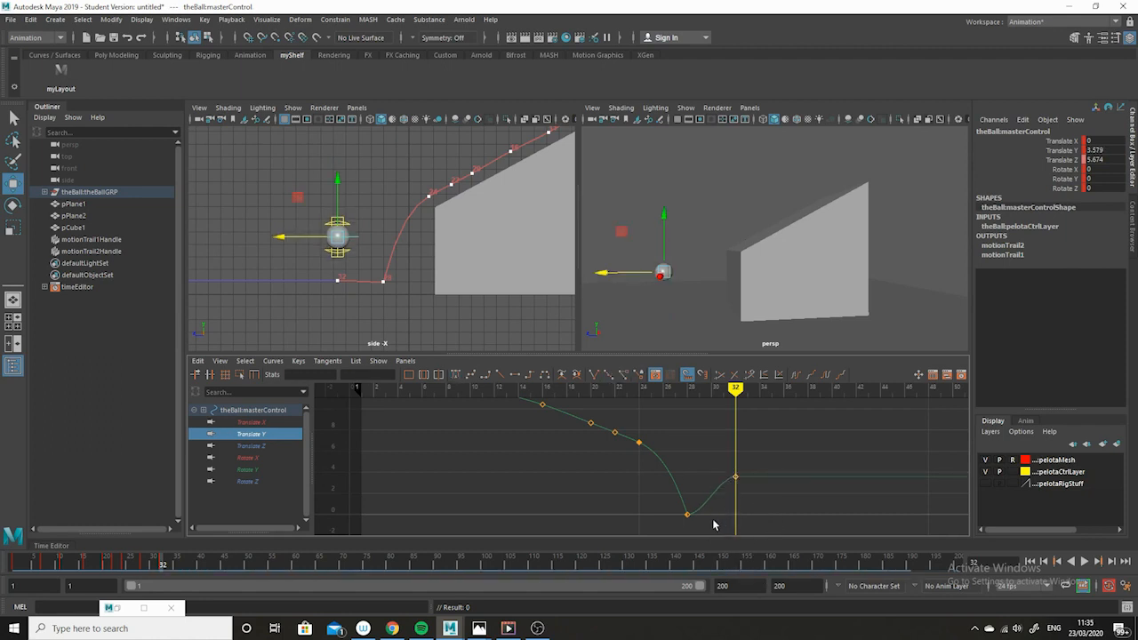
# Angle the outgoing tangent of the Translate Y key at frame 28 steeply upward to give a sharp bounce off the floor
pyautogui.scroll(5, 676, 517)
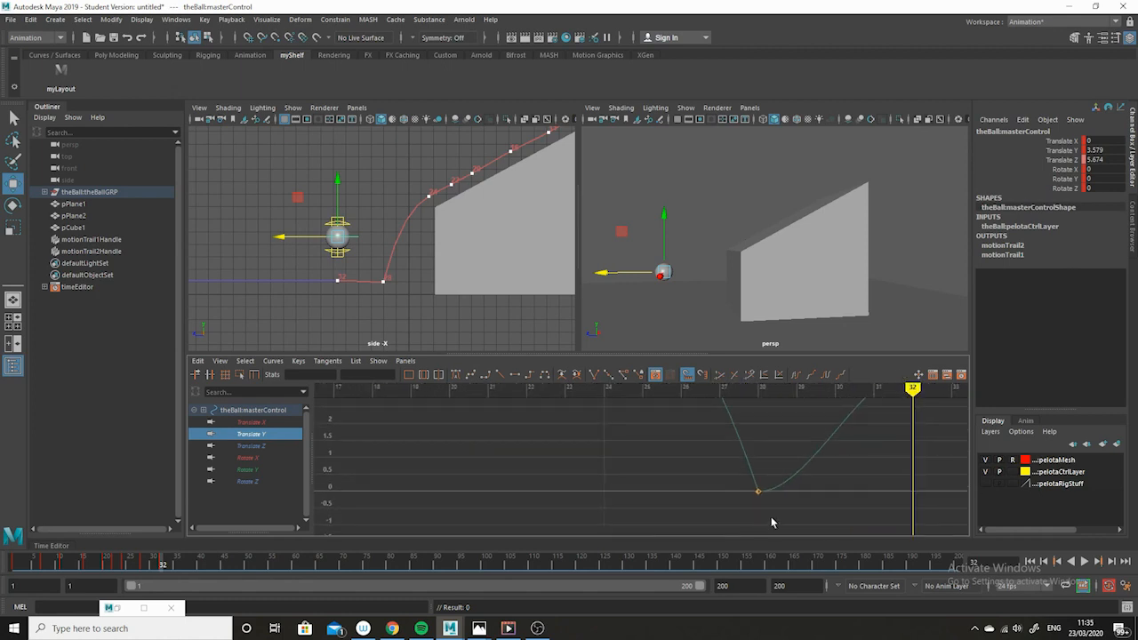
pyautogui.scroll(-4, 774, 495)
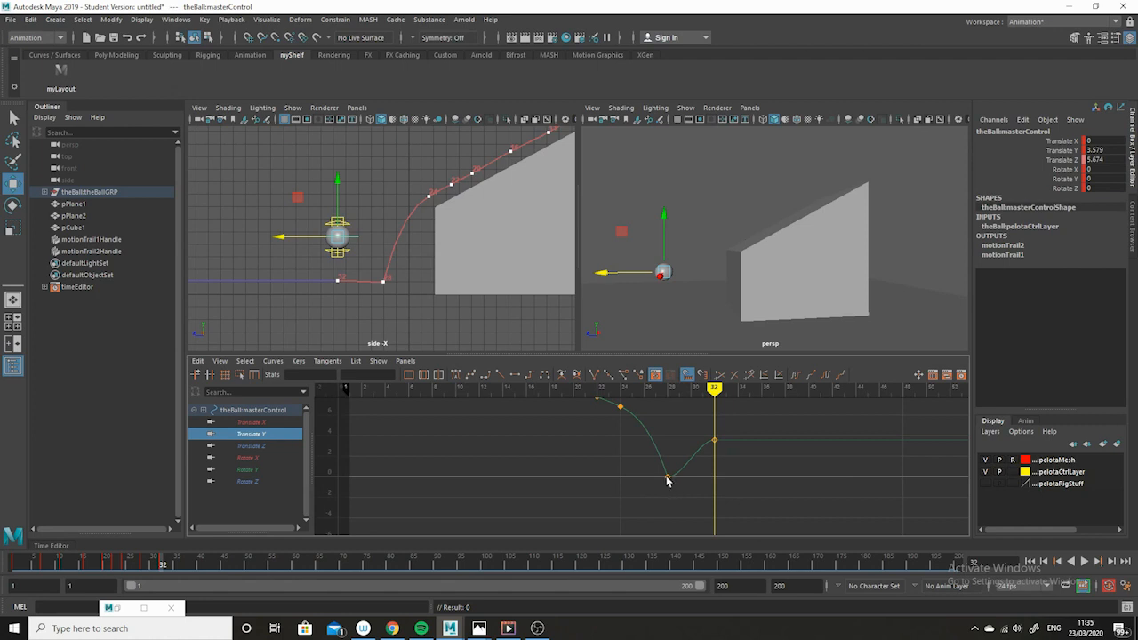
pyautogui.scroll(4, 710, 461)
pyautogui.keyDown('alt'); pyautogui.moveTo(726, 485); pyautogui.dragTo(692, 497, button='middle'); pyautogui.keyUp('alt')
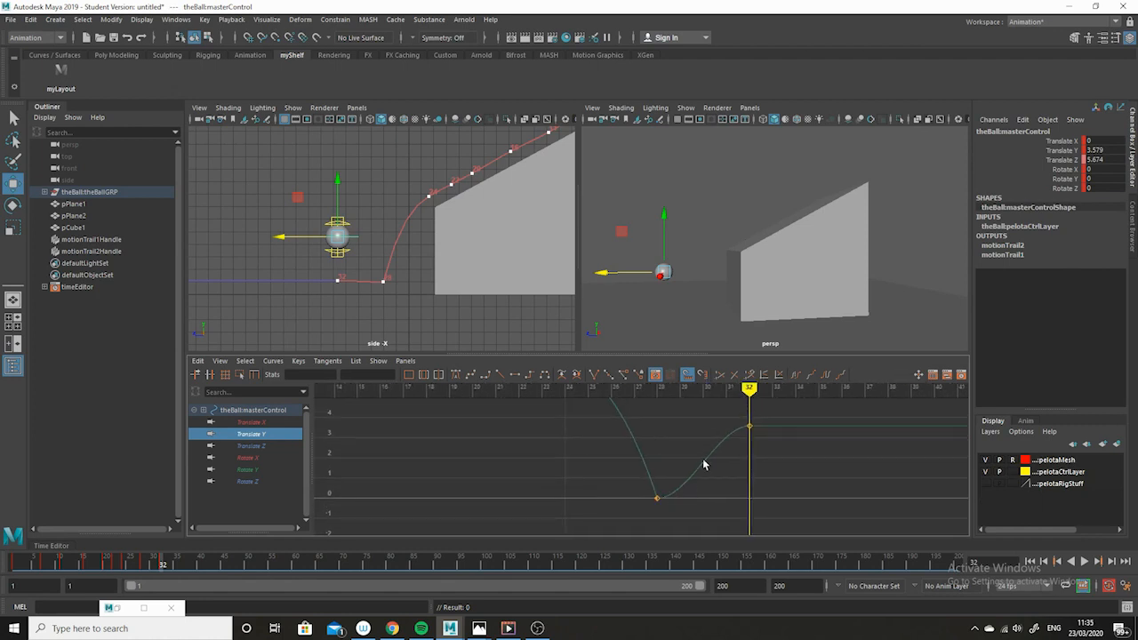
pyautogui.moveTo(686, 515); pyautogui.dragTo(626, 486)
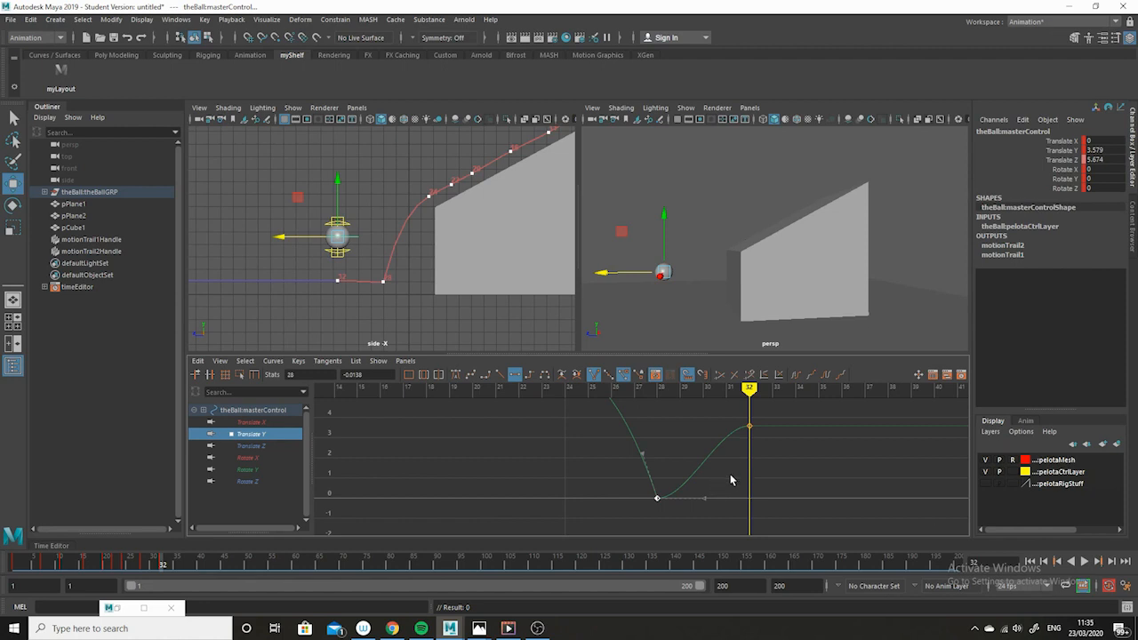
pyautogui.moveTo(732, 476); pyautogui.dragTo(690, 518)
pyautogui.moveTo(704, 511); pyautogui.dragTo(681, 458, button='middle')
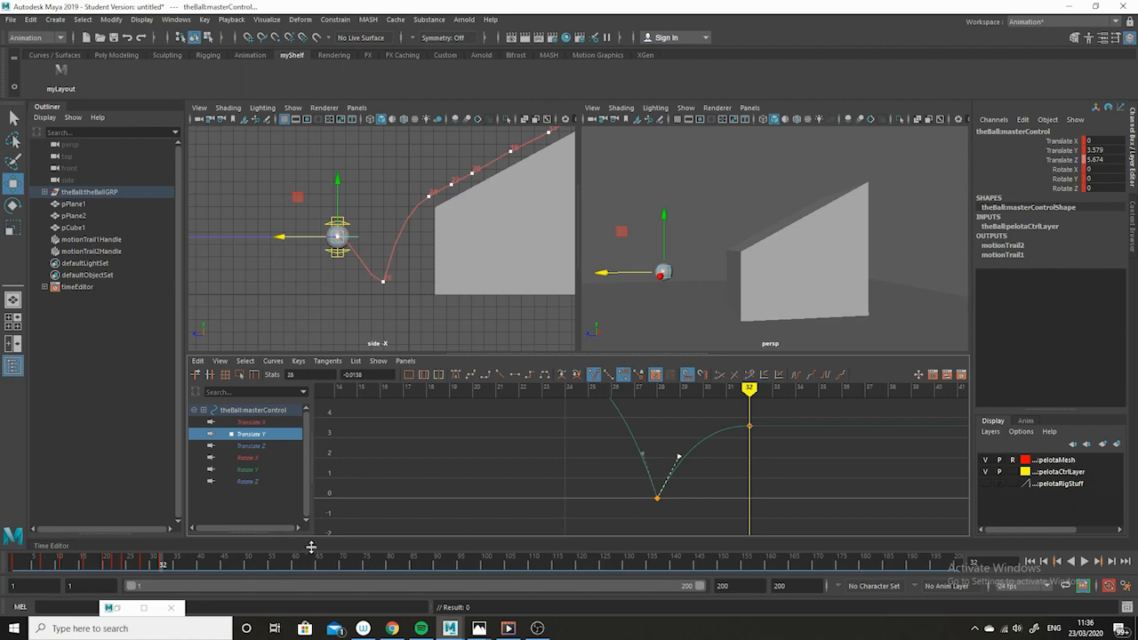
# Insert a Translate Y key at frame 36 on the ball's curve, at the same 3.579 height as the frame 32 key
pyautogui.moveTo(166, 564)
pyautogui.mouseDown()
pyautogui.moveTo(94, 564)
pyautogui.moveTo(181, 582)
pyautogui.mouseUp()
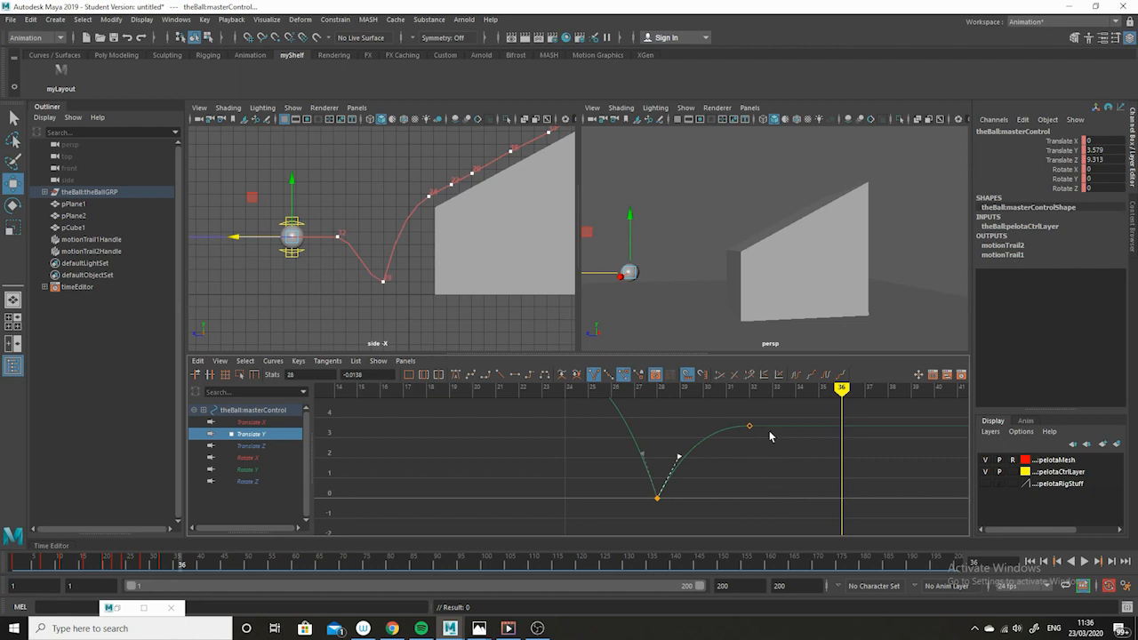
pyautogui.click(253, 445)
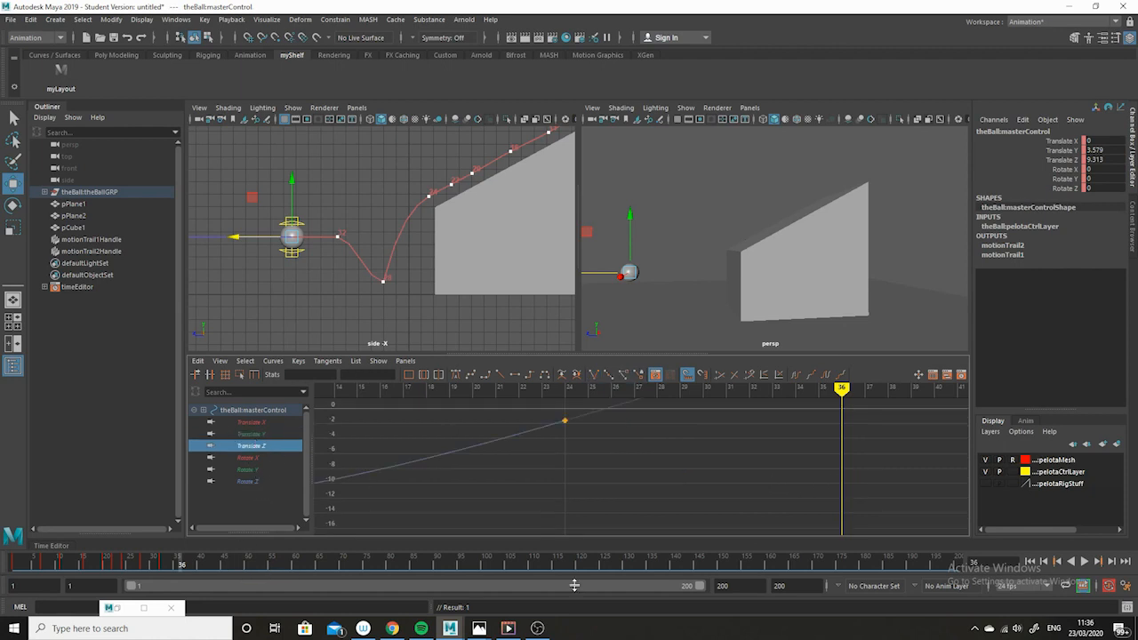
pyautogui.keyDown('alt'); pyautogui.moveTo(859, 491); pyautogui.dragTo(737, 494, button='right'); pyautogui.keyUp('alt')
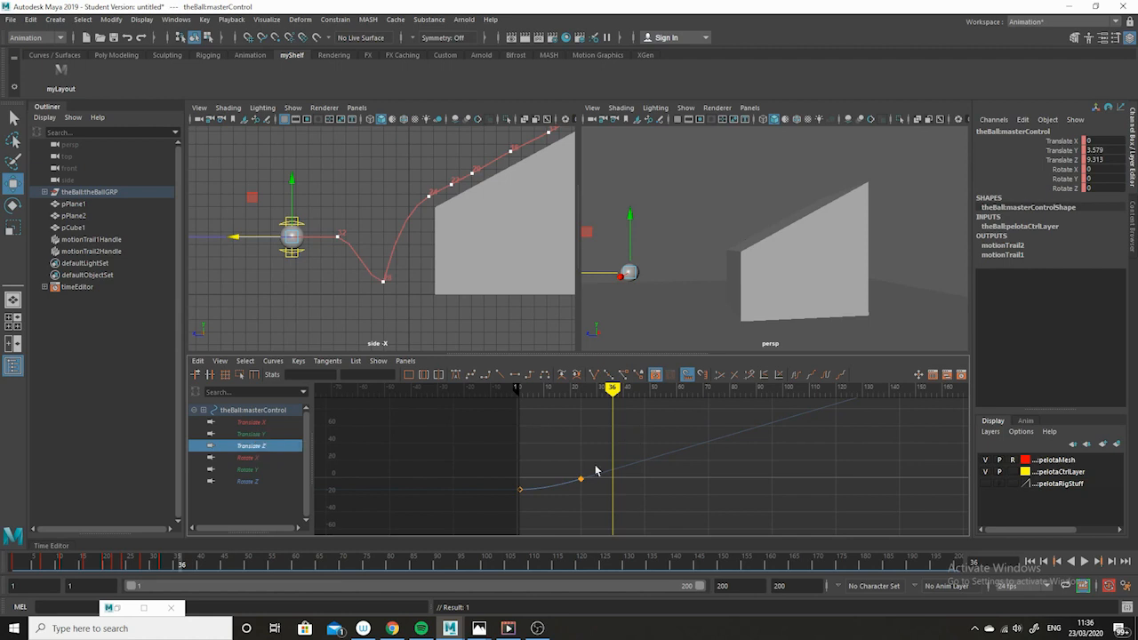
pyautogui.click(249, 434)
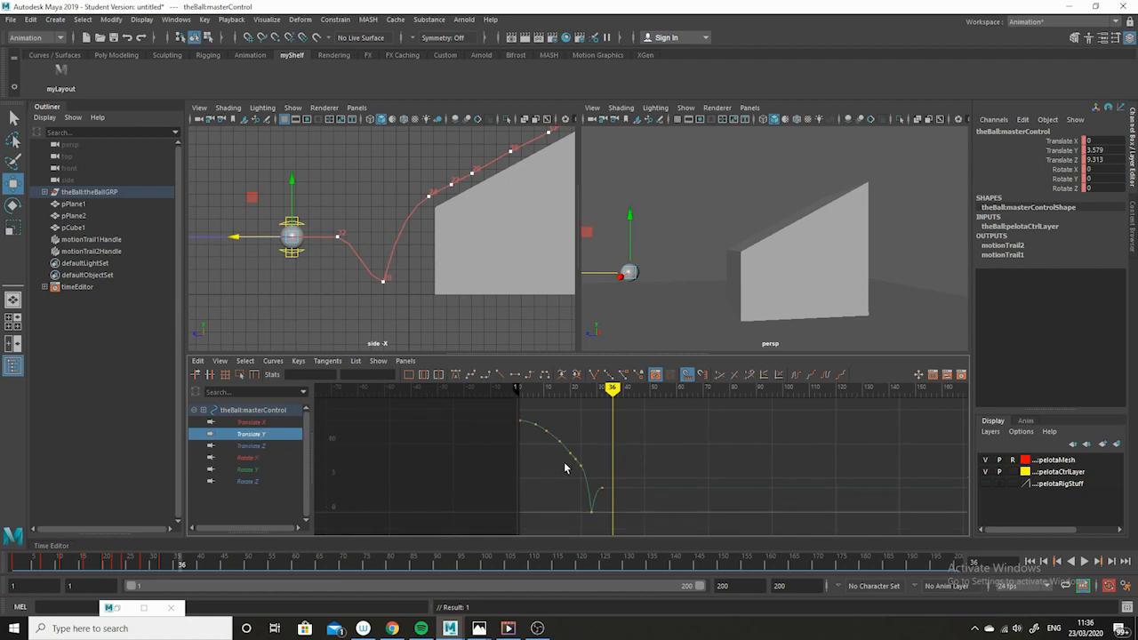
pyautogui.keyDown('alt'); pyautogui.moveTo(616, 494); pyautogui.dragTo(757, 504, button='right'); pyautogui.keyUp('alt')
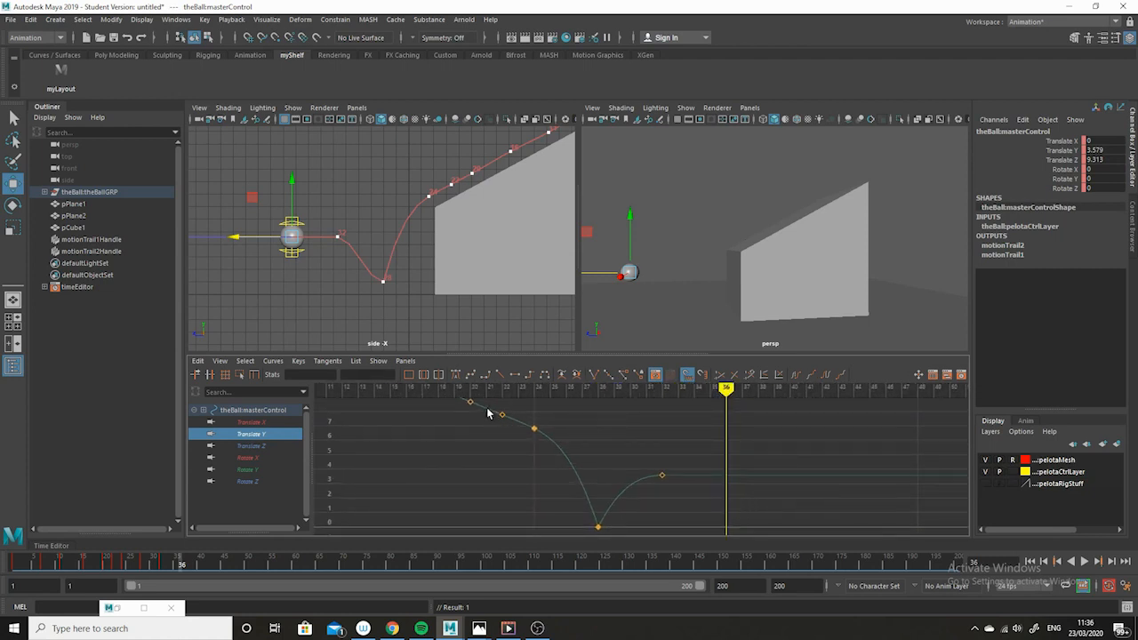
pyautogui.click(298, 361)
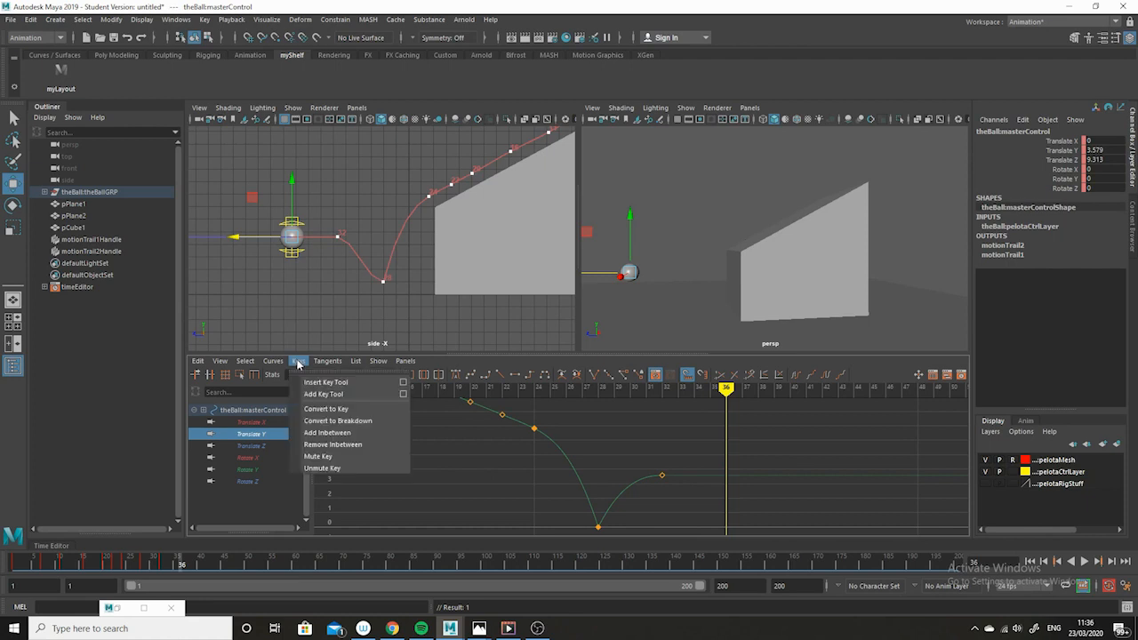
pyautogui.press('q')
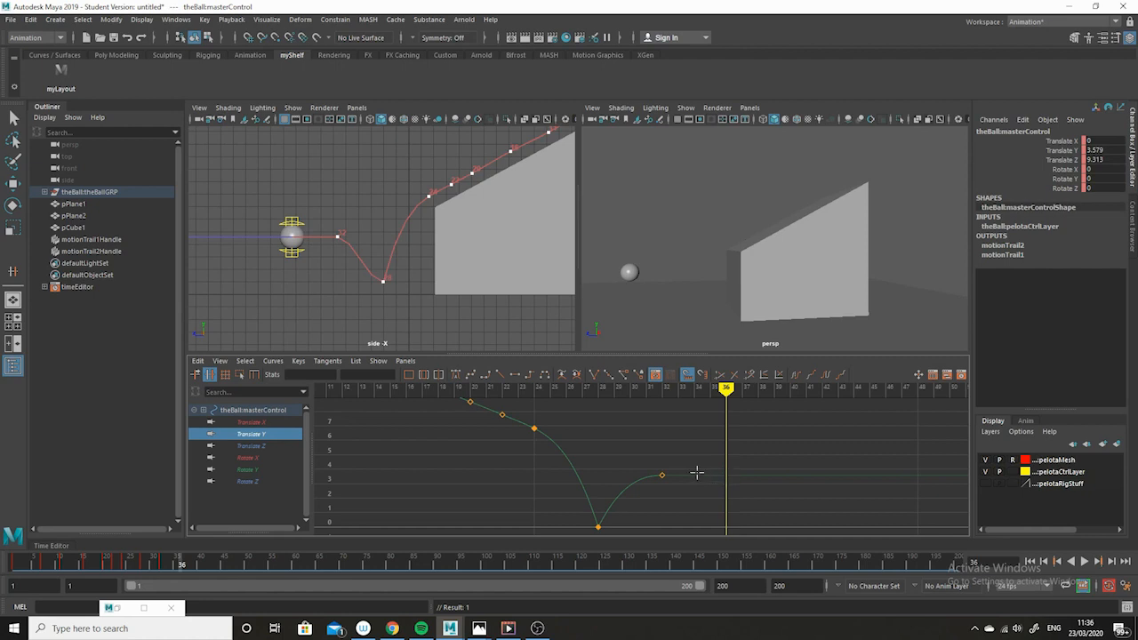
pyautogui.moveTo(696, 461); pyautogui.dragTo(636, 484)
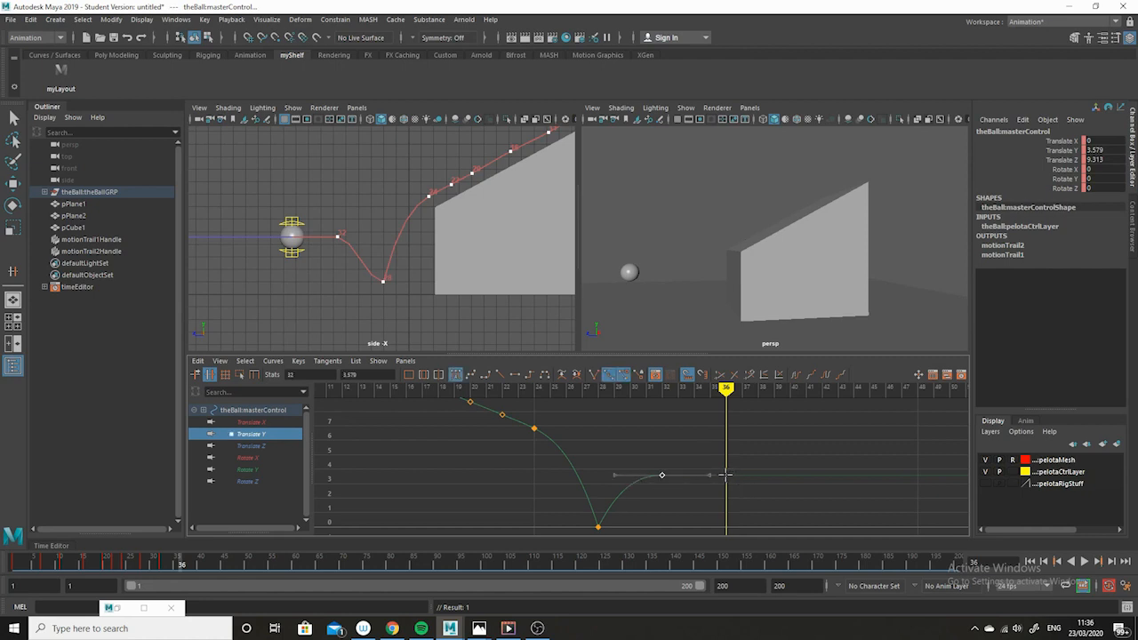
pyautogui.press('s')
pyautogui.click(13, 183)
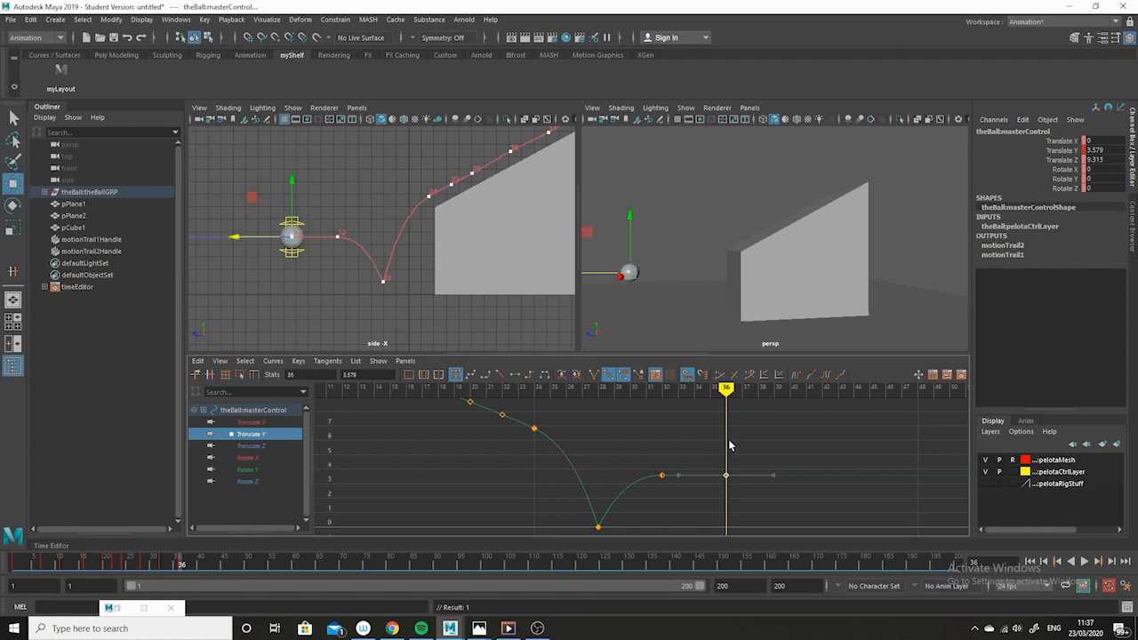